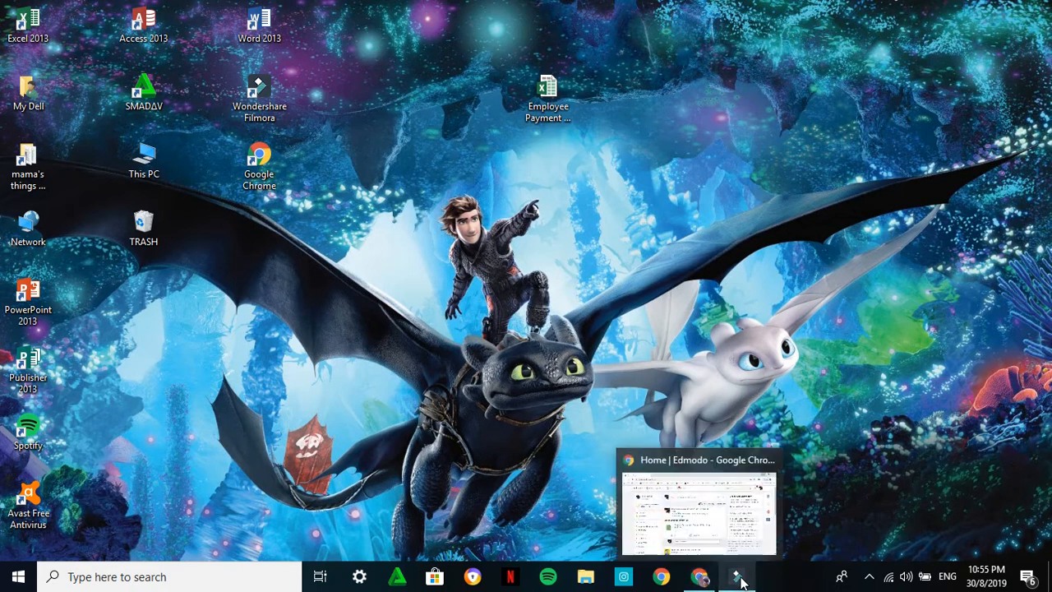
Open the Employee Payment workbook from the desktop in a maximized window and look at its raw and formating ss sheets
left_click(700, 579)
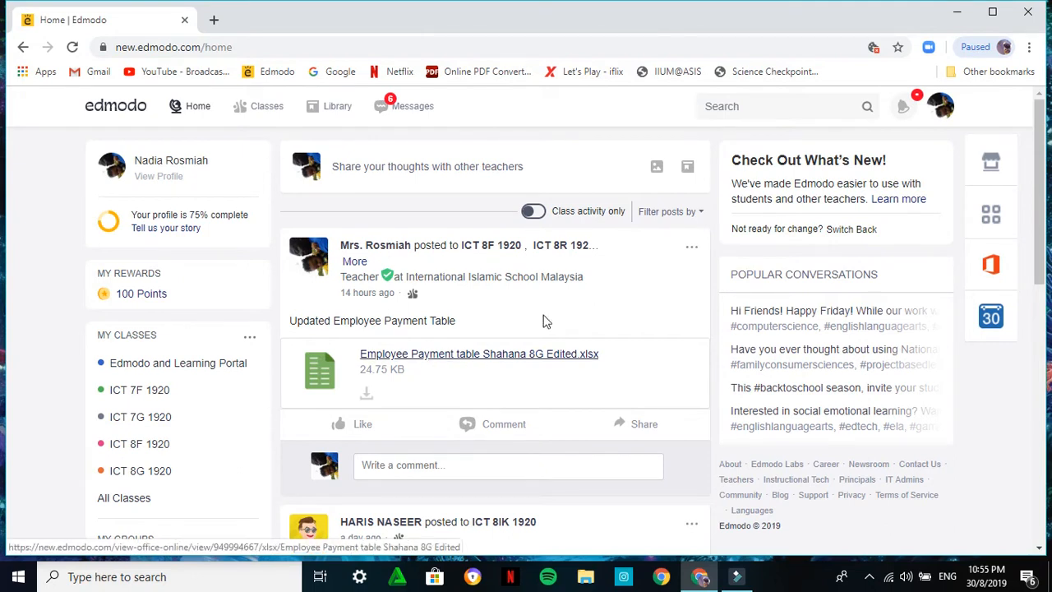
left_click(956, 17)
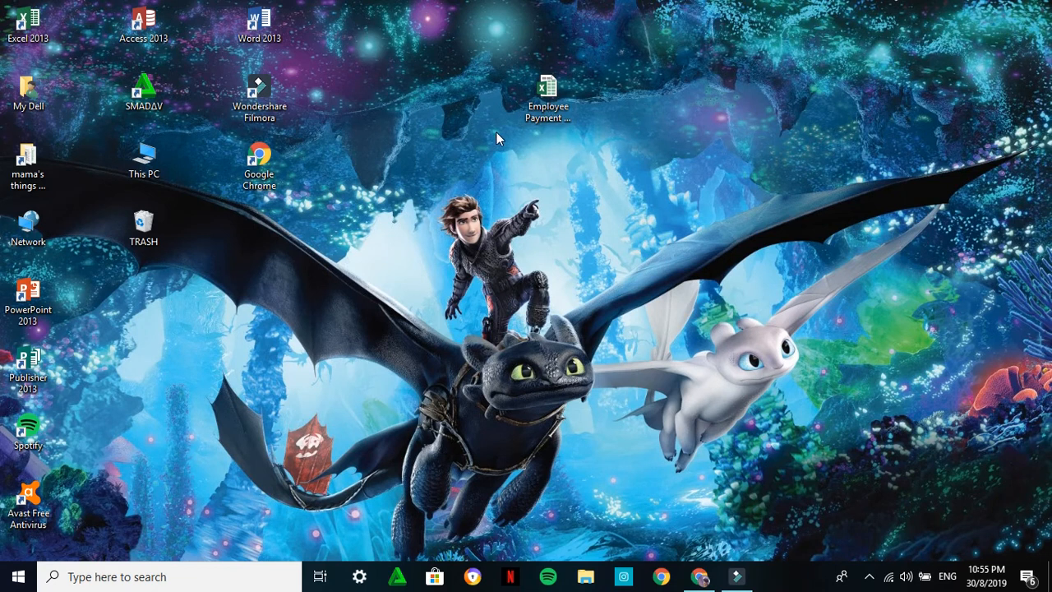
double_click(543, 100)
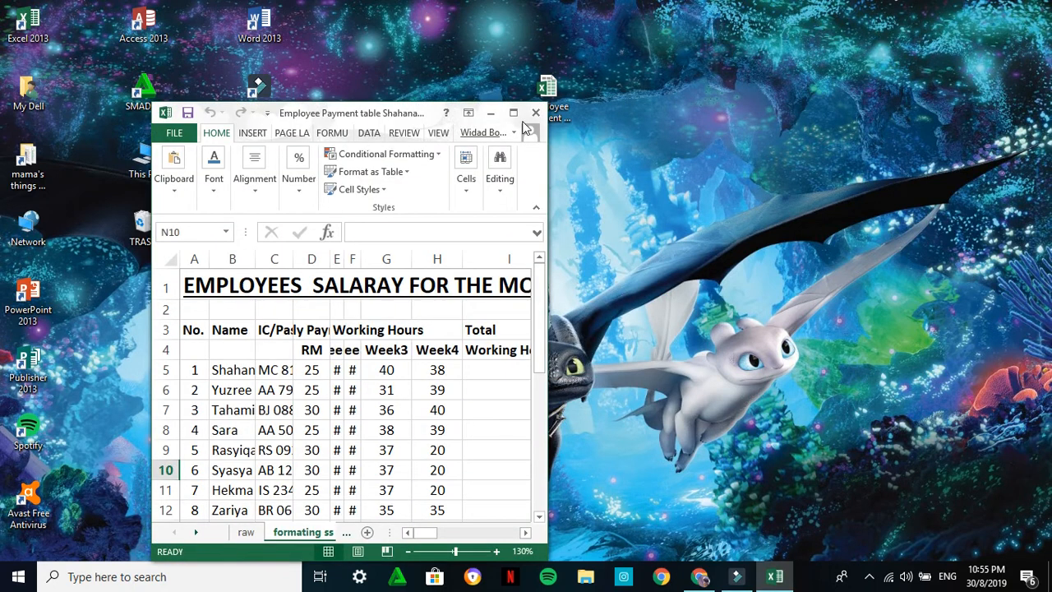
left_click(517, 113)
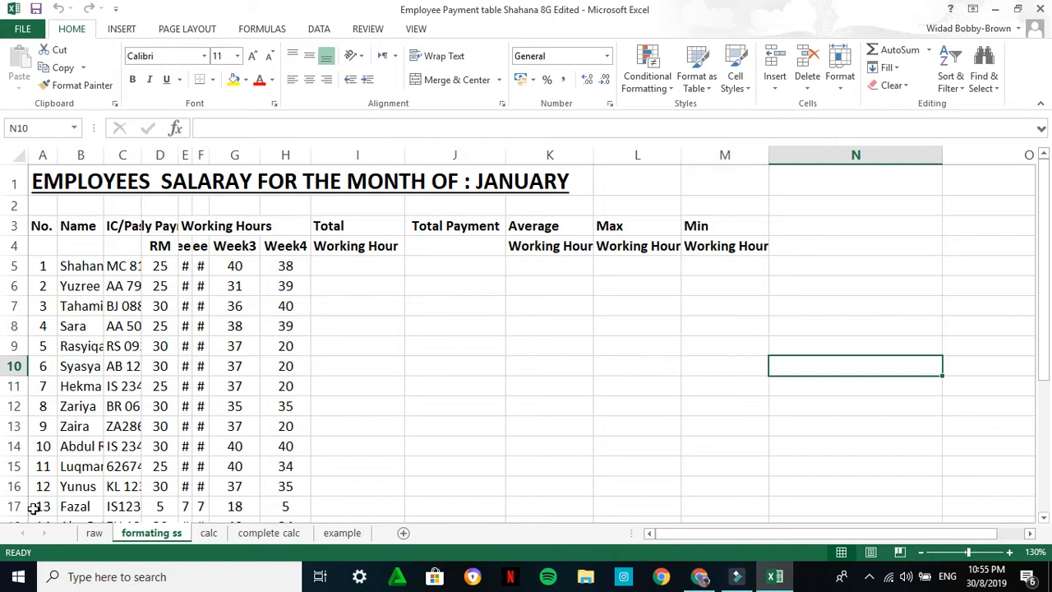
left_click(95, 535)
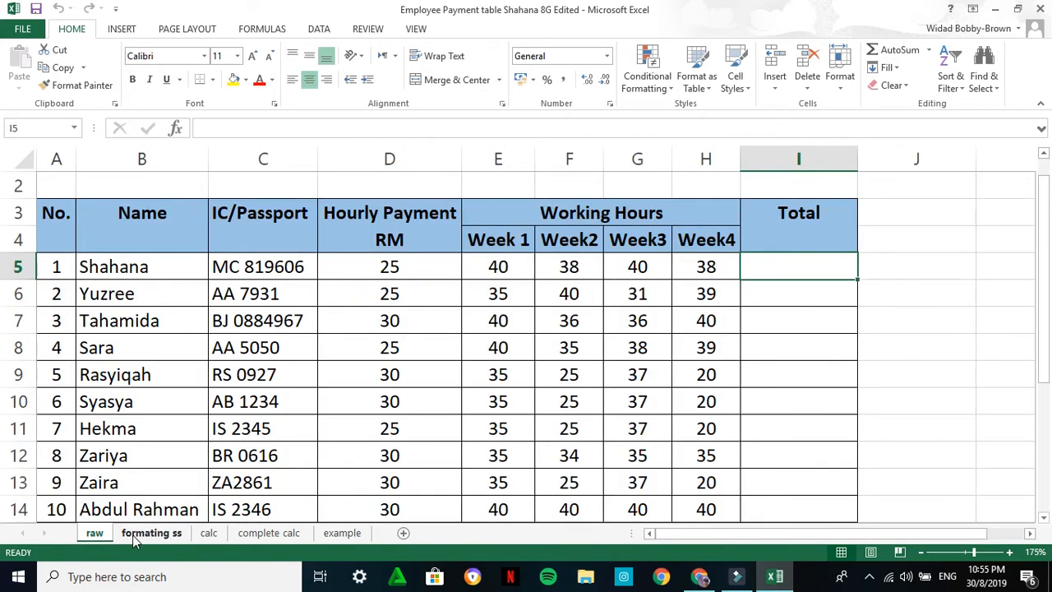
left_click(135, 534)
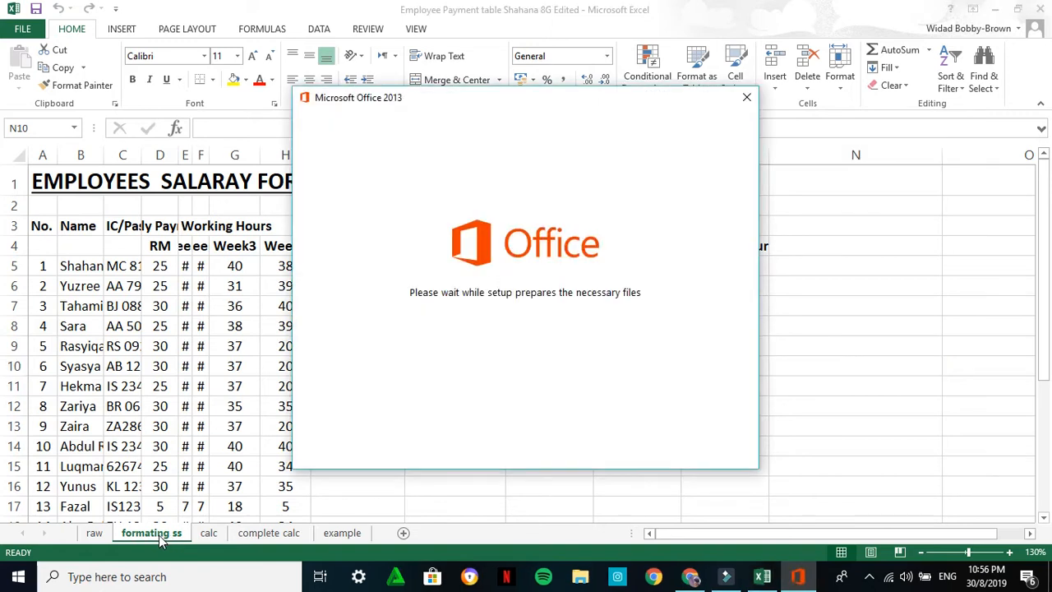
Cancel the Office setup and dismiss the licence error and the Activation Wizard to get back to the worksheet
left_click(747, 99)
left_click(747, 99)
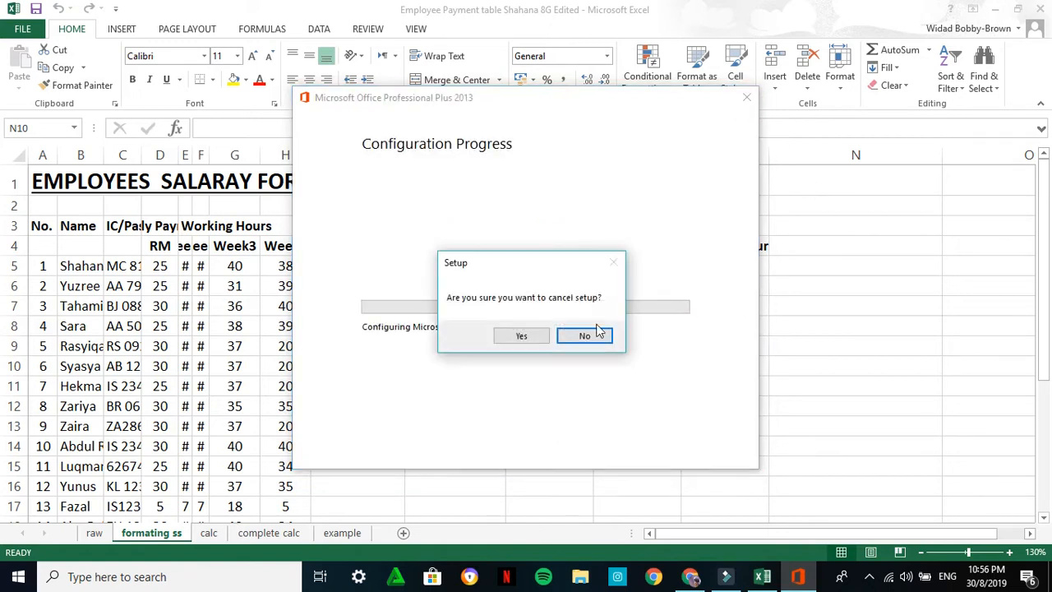
left_click(531, 337)
left_click(707, 439)
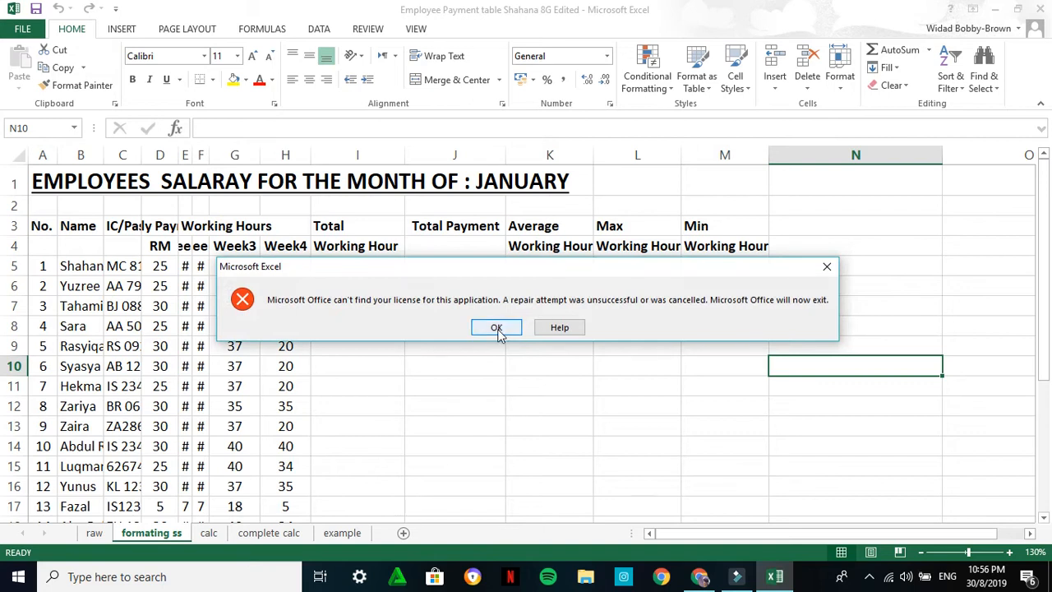
left_click(498, 330)
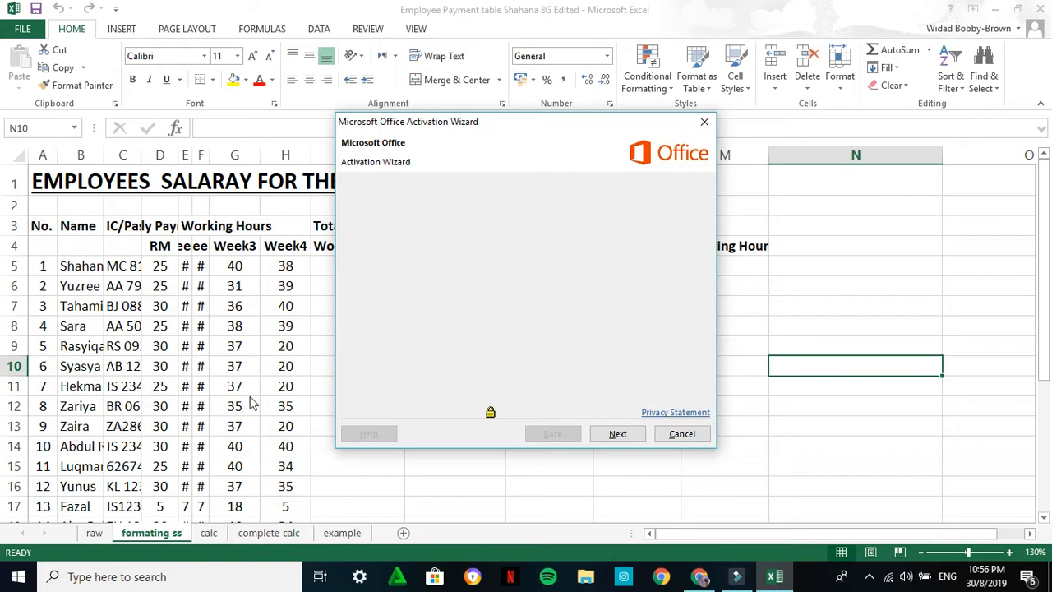
left_click(690, 435)
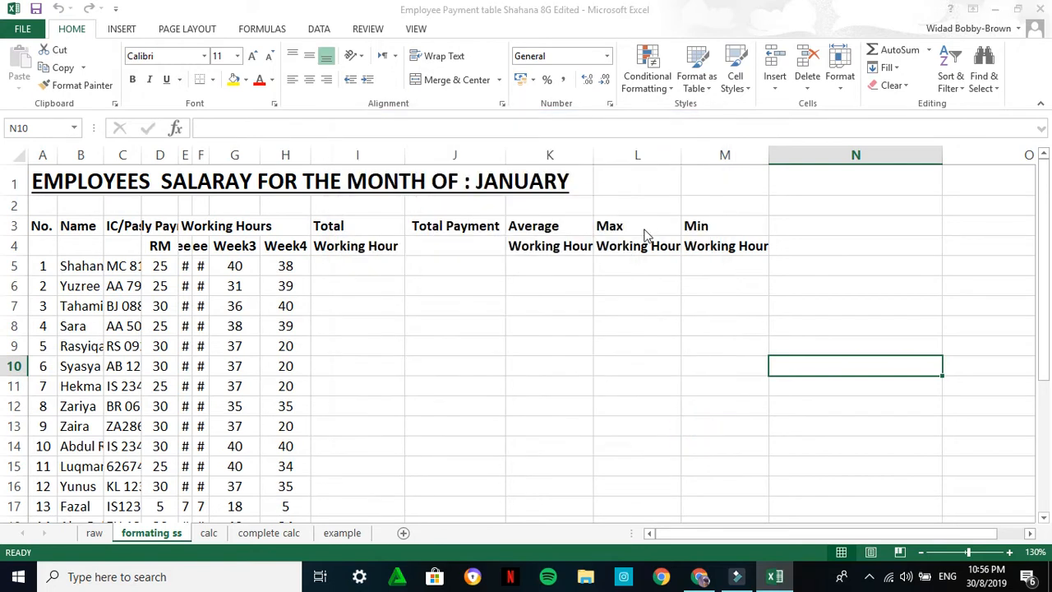
left_click(697, 202)
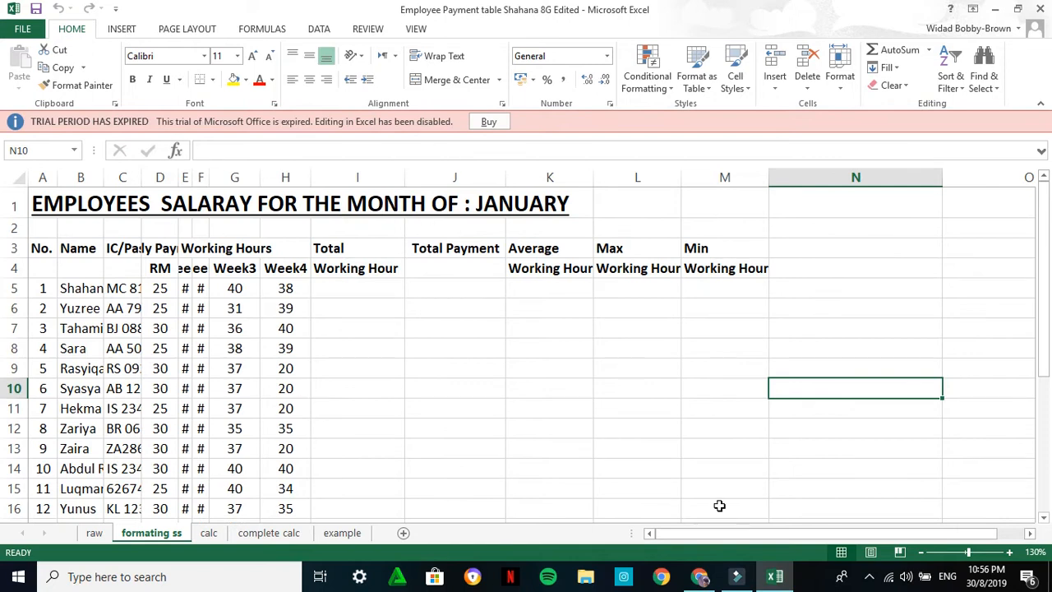
Look over the formating ss sheet, check the Edmodo post with the workbook attachment in Chrome, and return to Excel
scroll(457, 454, "down", 3)
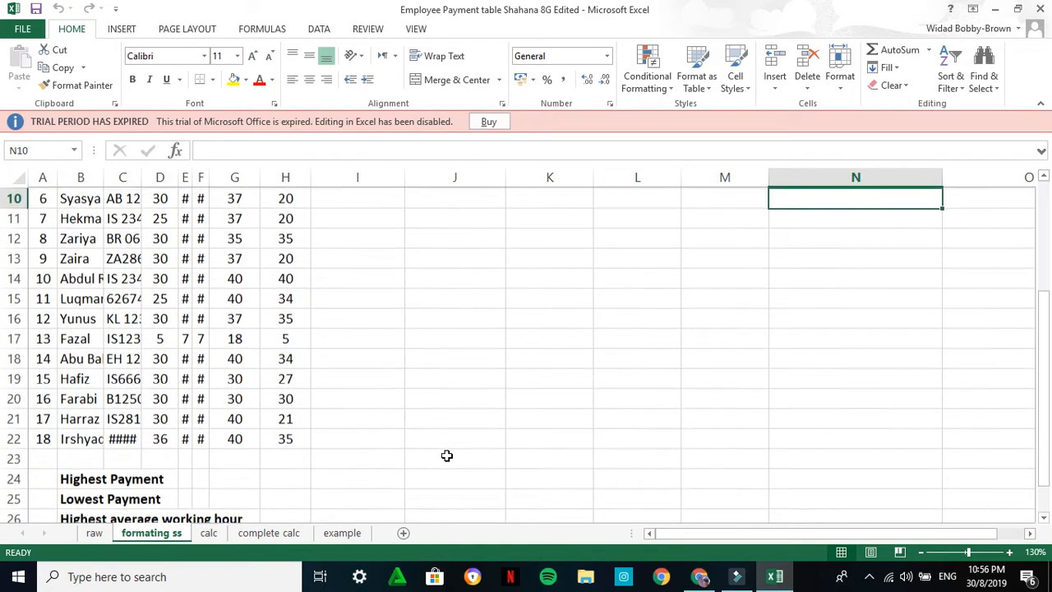
scroll(446, 456, "up", 2)
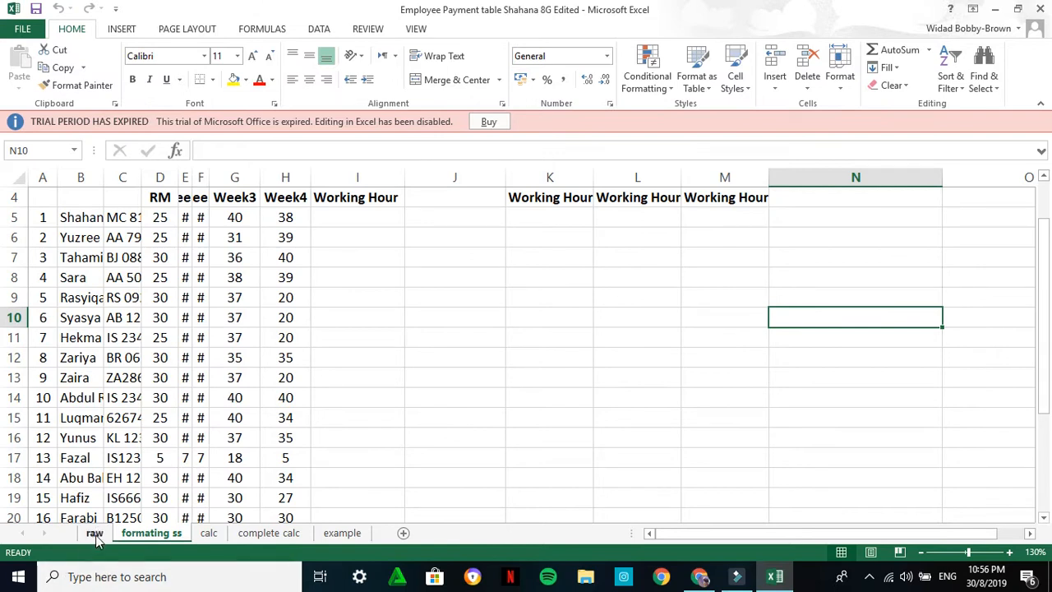
left_click(995, 10)
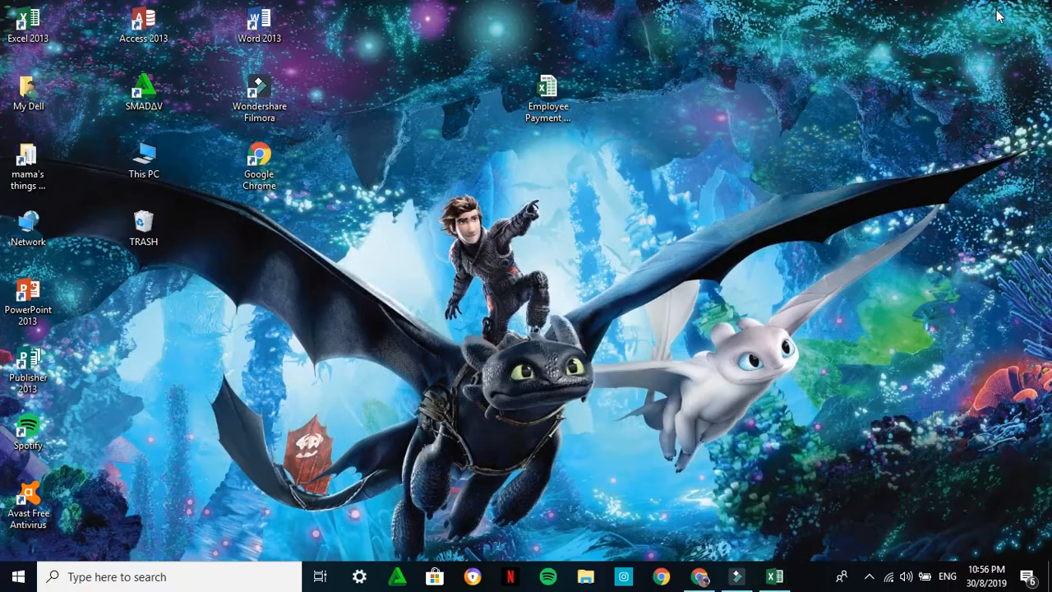
left_click(705, 577)
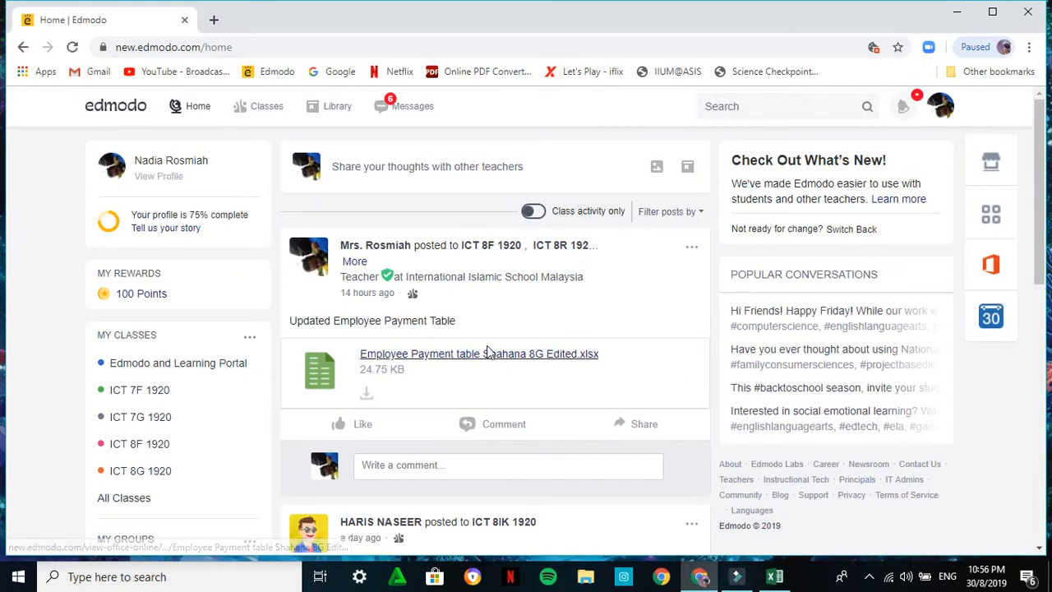
left_click(774, 575)
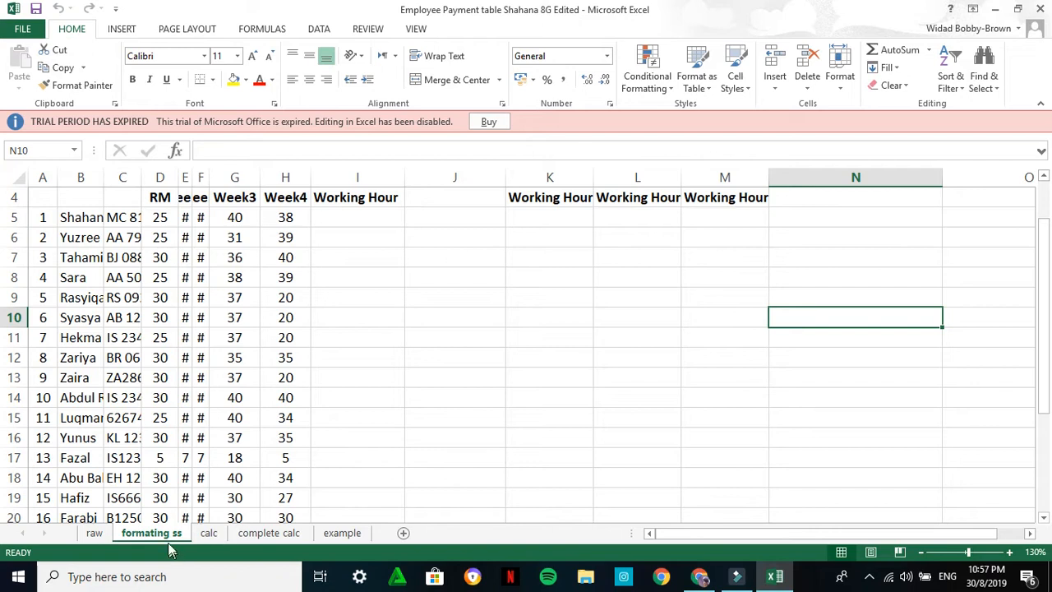
Add a blank worksheet and move it to the end of the workbook, after the example sheet
left_click(403, 534)
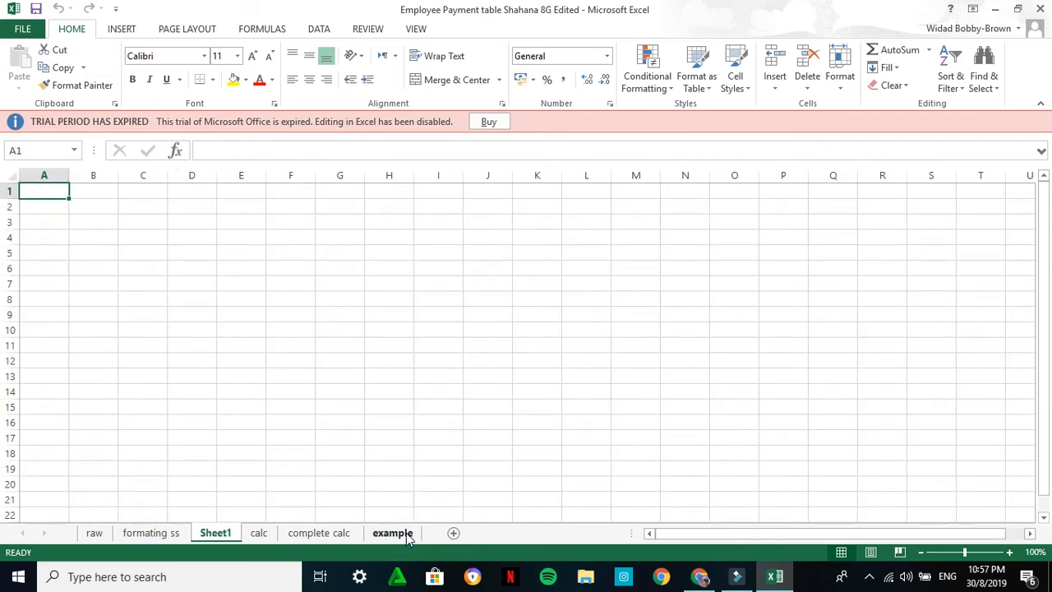
mouse_move(216, 533)
left_mouse_down()
mouse_move(428, 530)
mouse_move(454, 546)
left_mouse_up()
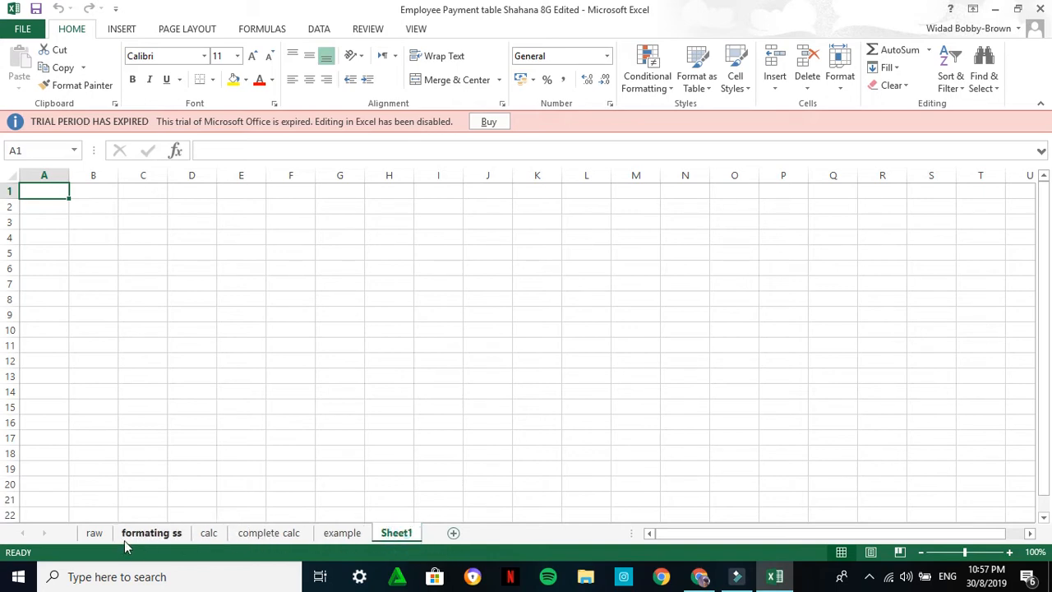
mouse_move(384, 536)
left_mouse_down()
mouse_move(337, 533)
mouse_move(428, 534)
left_mouse_up()
Delete the blank worksheet at the end of the workbook
right_click(394, 534)
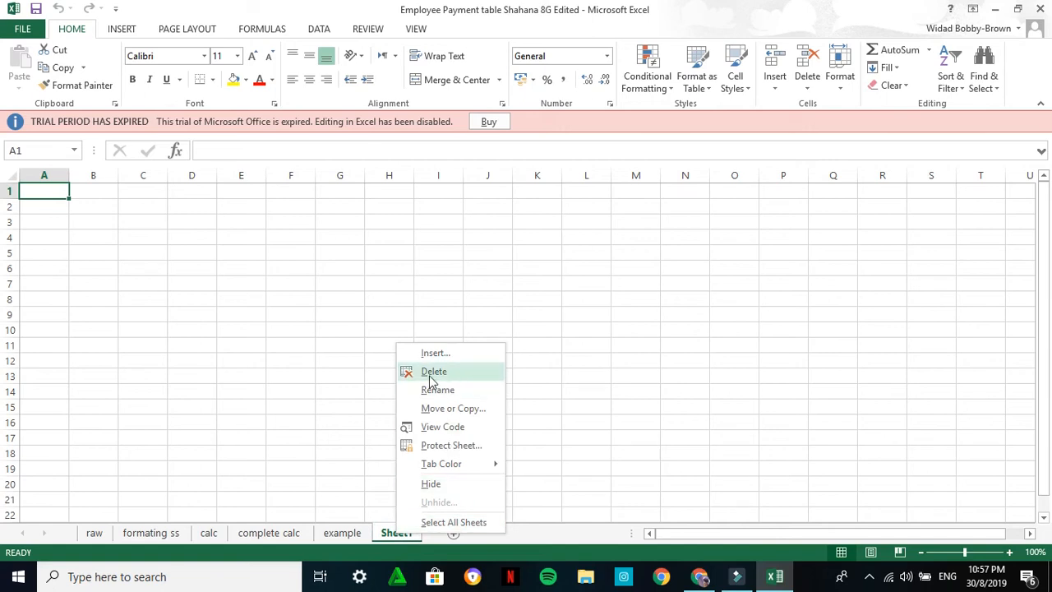
left_click(433, 372)
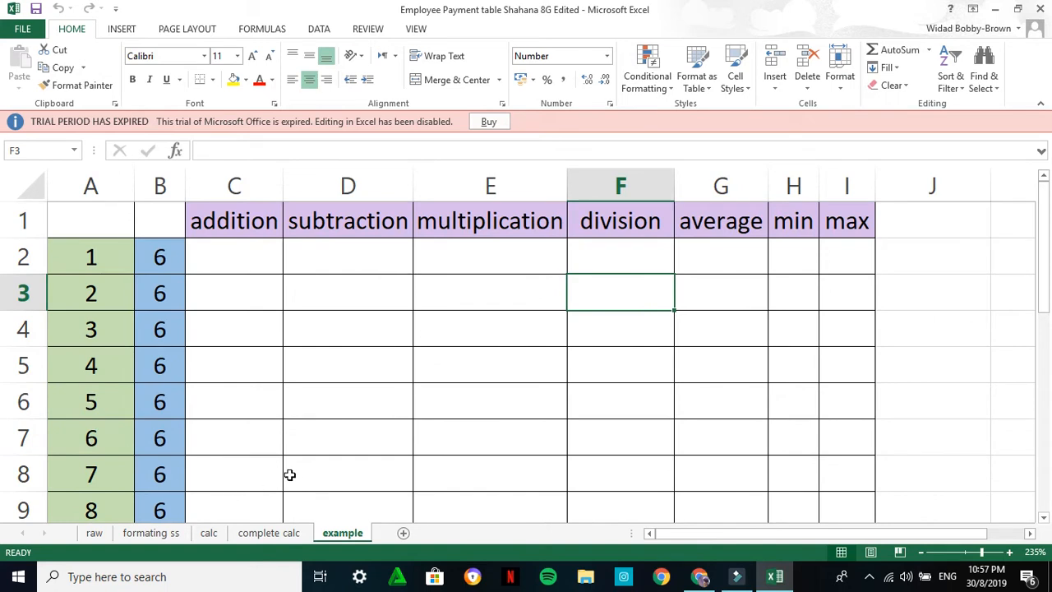
Create a copy of the example sheet and place it at the end of the workbook
left_click(209, 534)
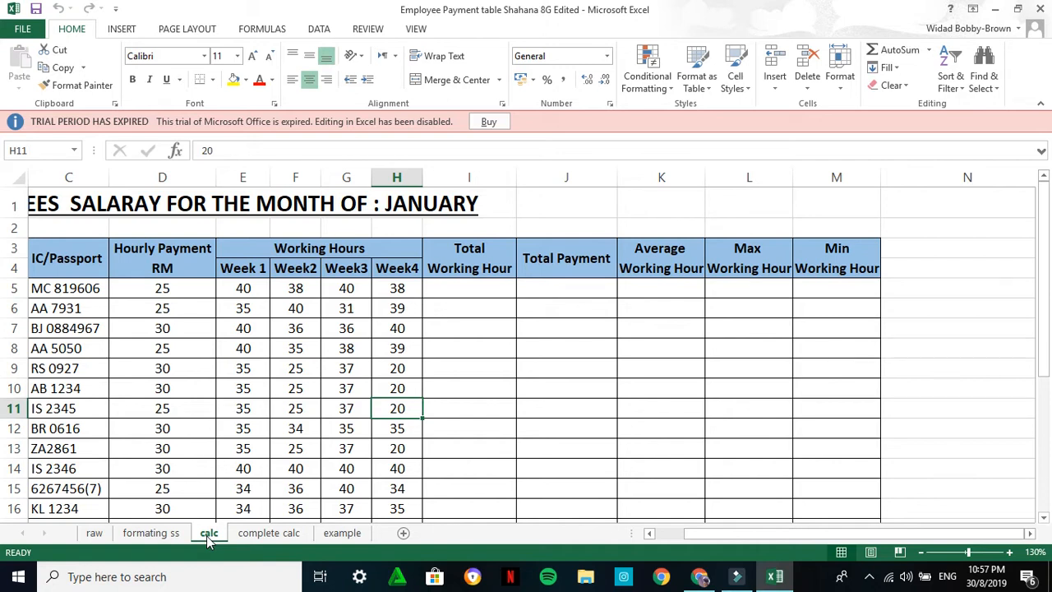
left_click(342, 533)
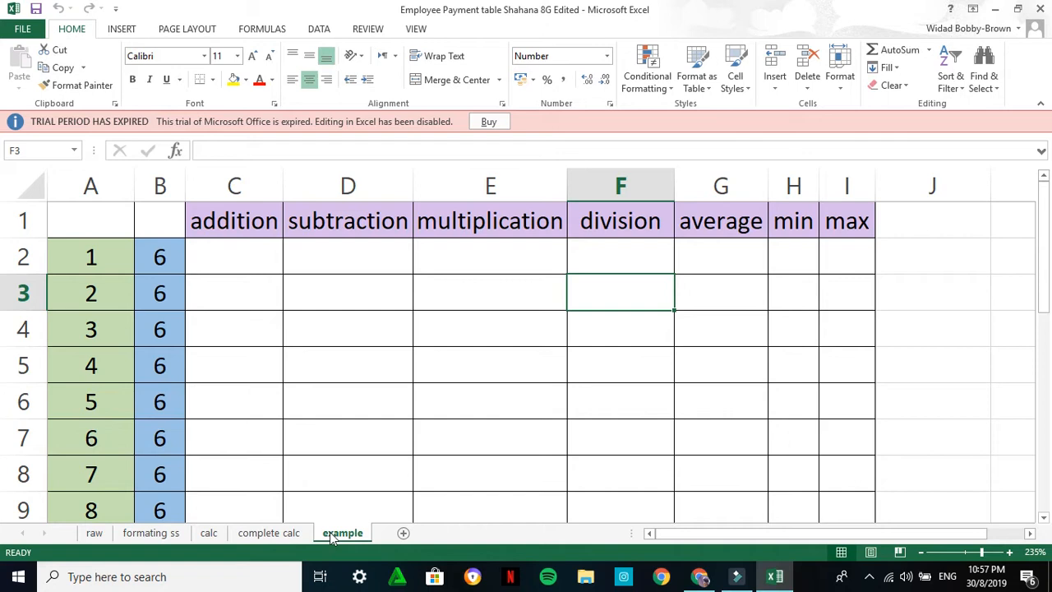
right_click(332, 538)
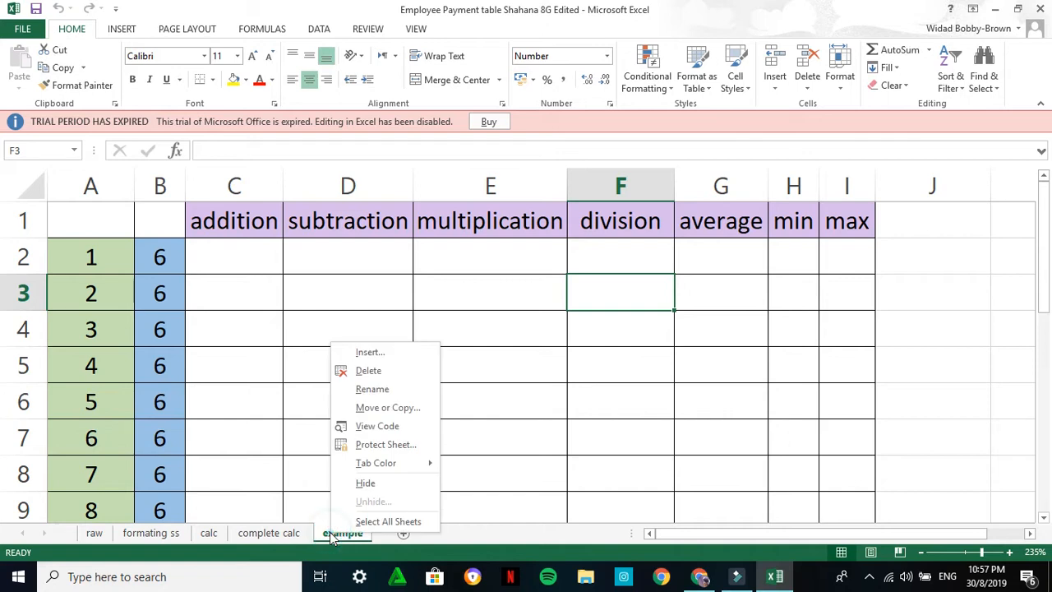
left_click(382, 409)
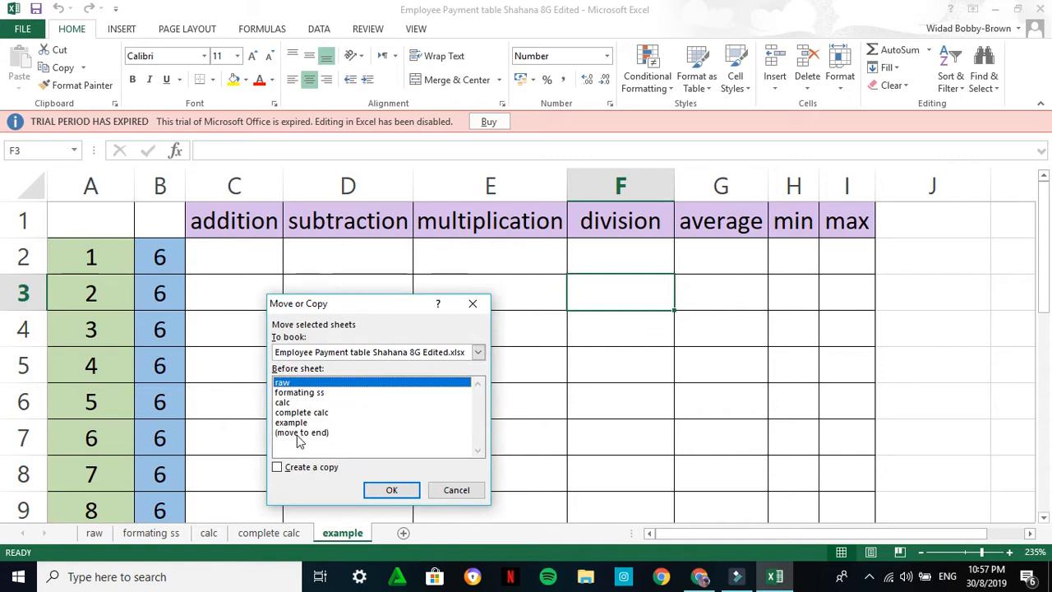
left_click(301, 433)
left_click(293, 473)
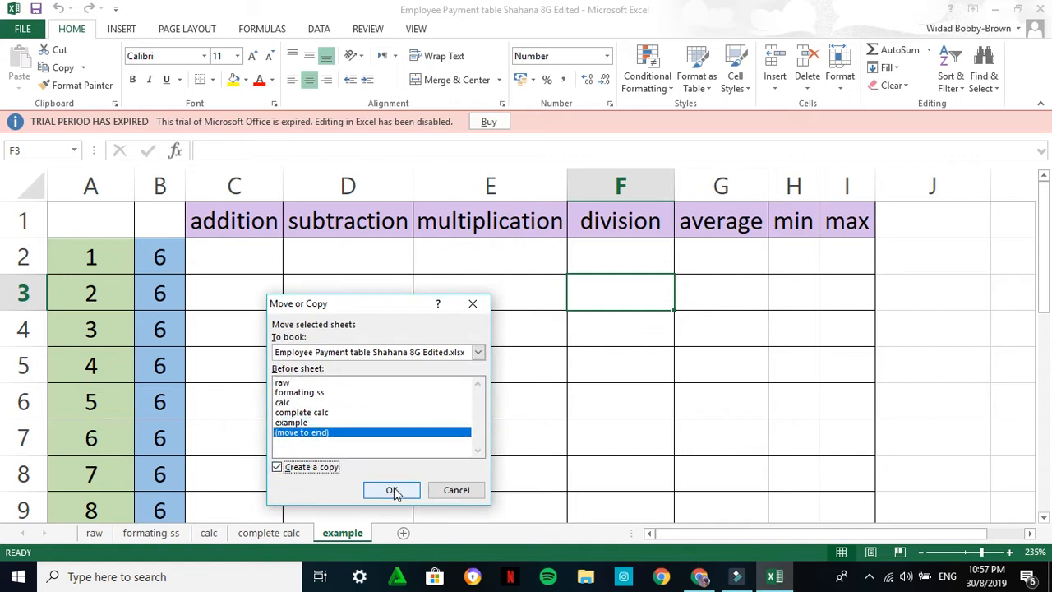
left_click(393, 491)
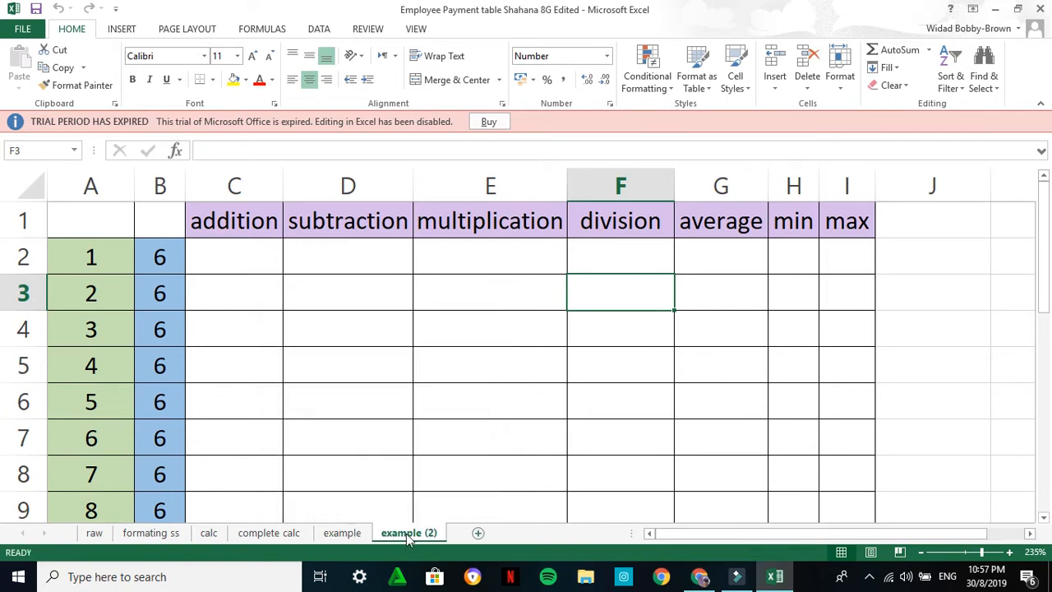
Rename the copied example sheet as "just showing"
double_click(394, 532)
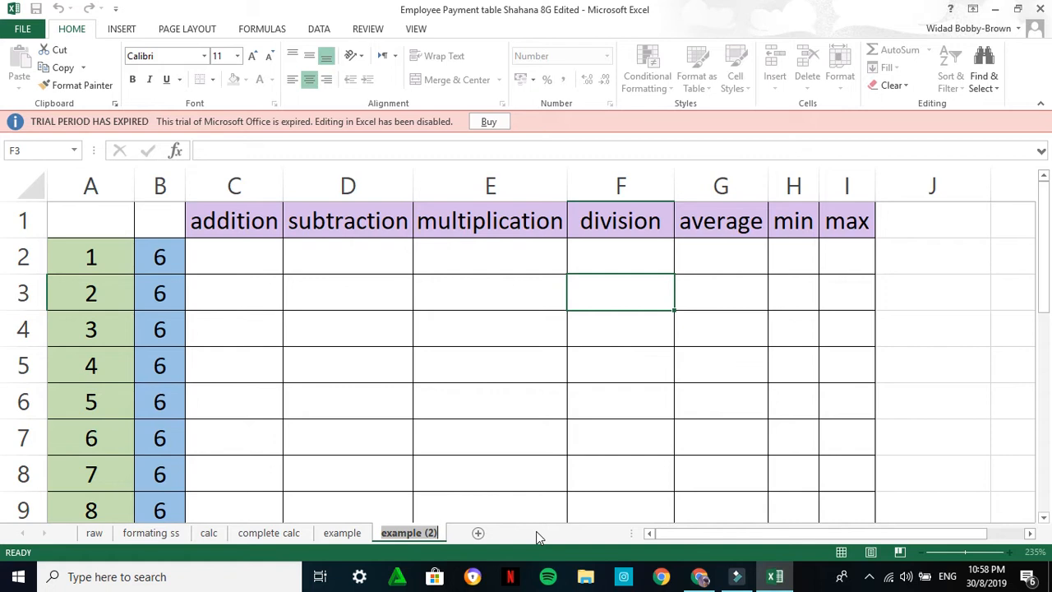
key("BackSpace")
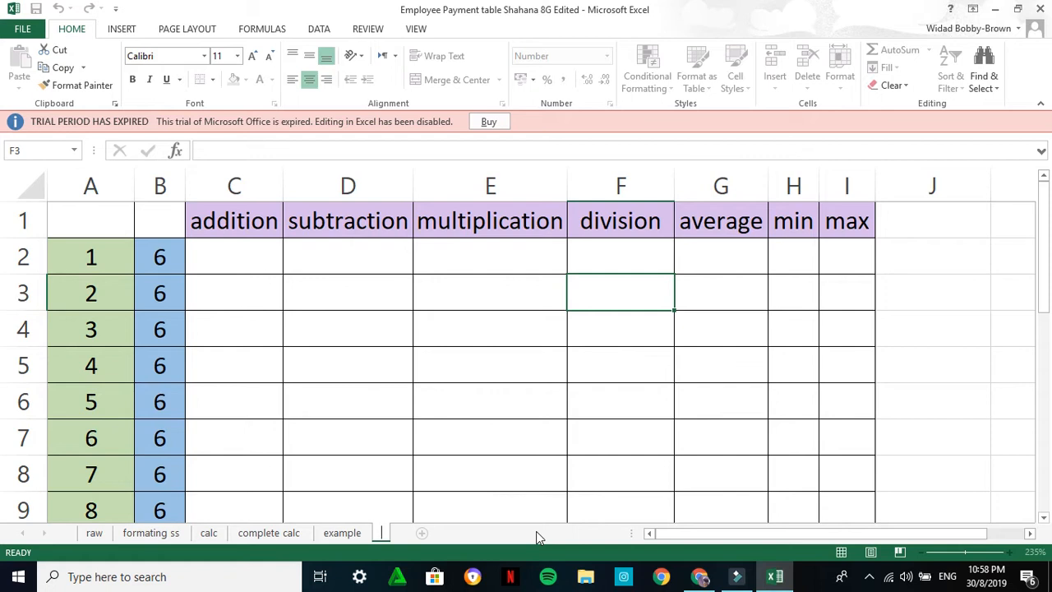
type("ju")
key("Return")
type("st")
key("Return")
type("showing")
key("Return")
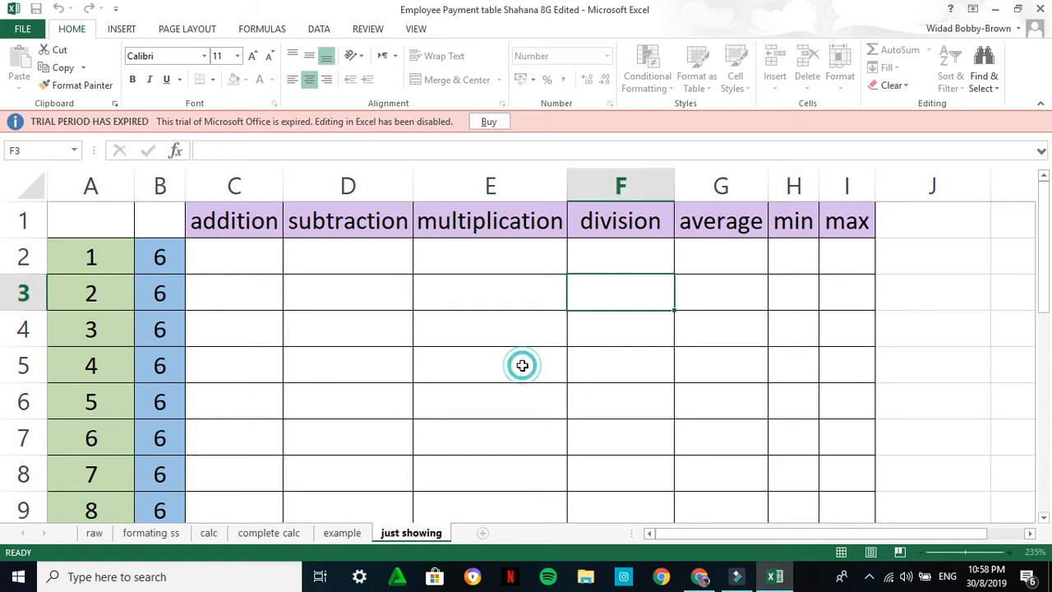
left_click(522, 365)
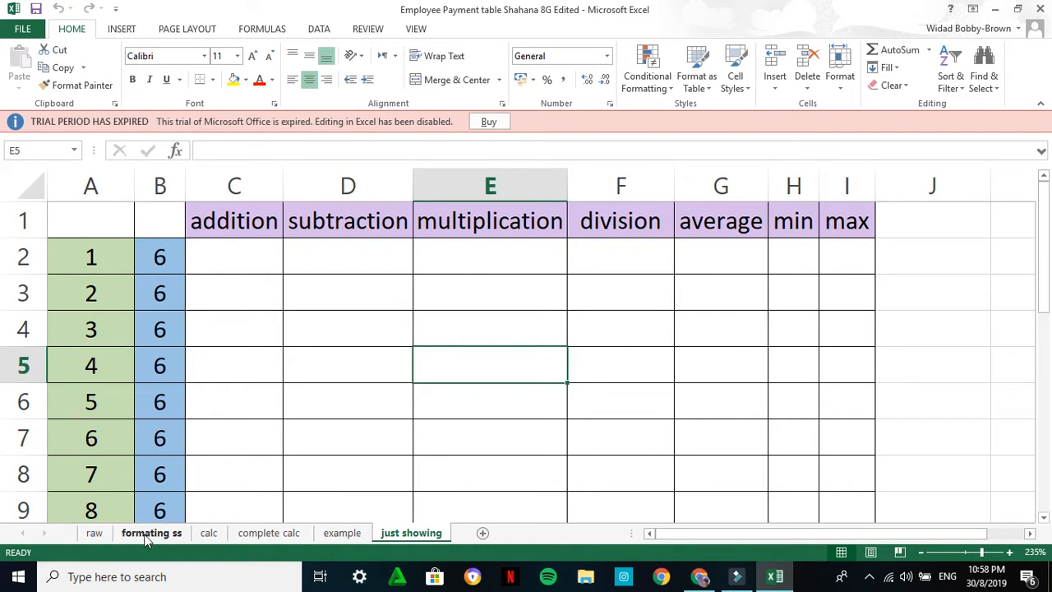
Set the tab color of the raw sheet to blue and of the formating ss sheet to red
right_click(99, 535)
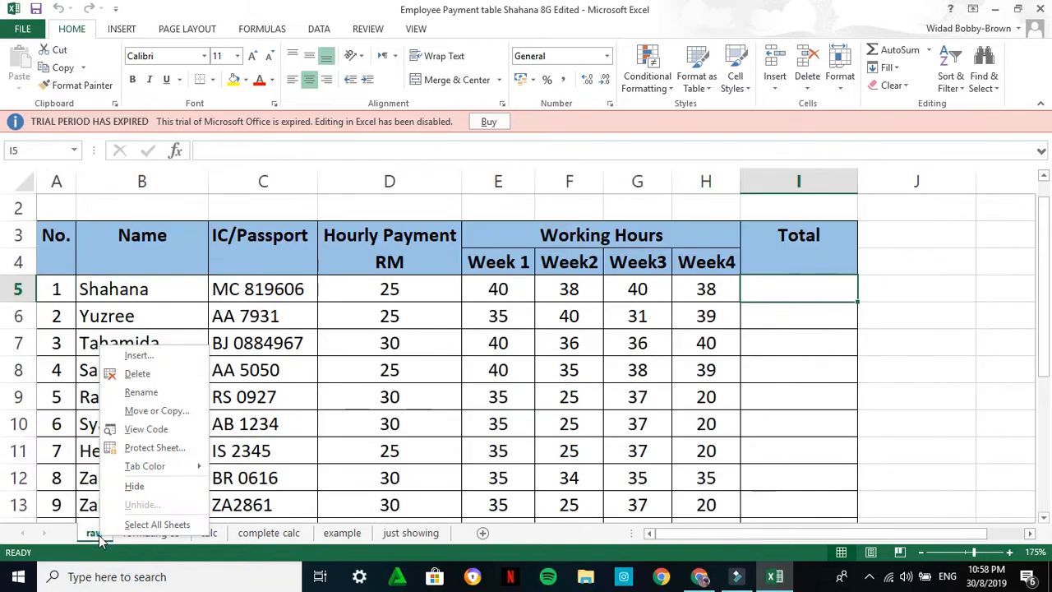
mouse_move(194, 470)
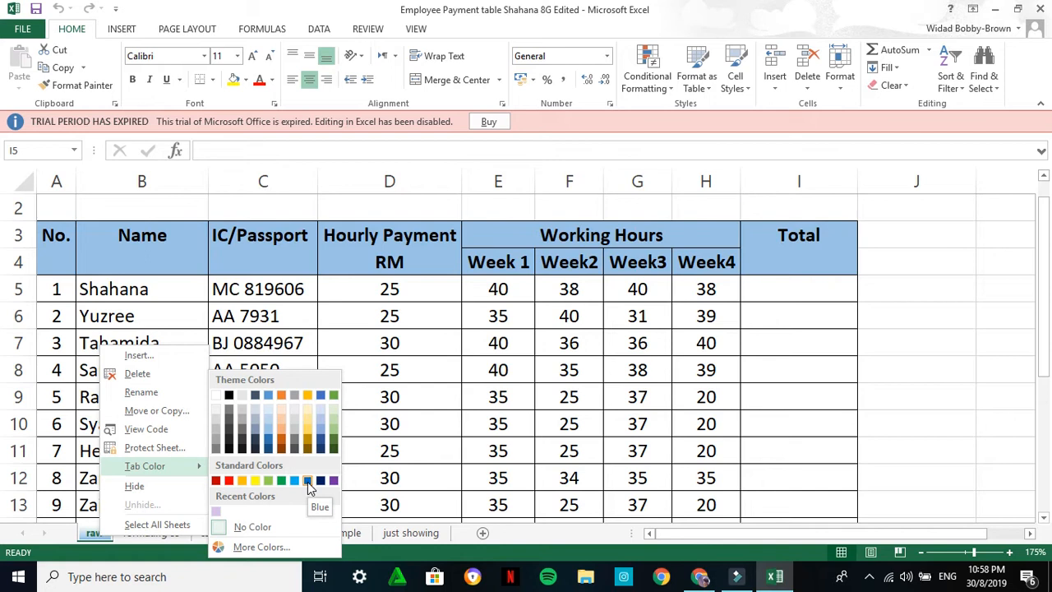
left_click(308, 482)
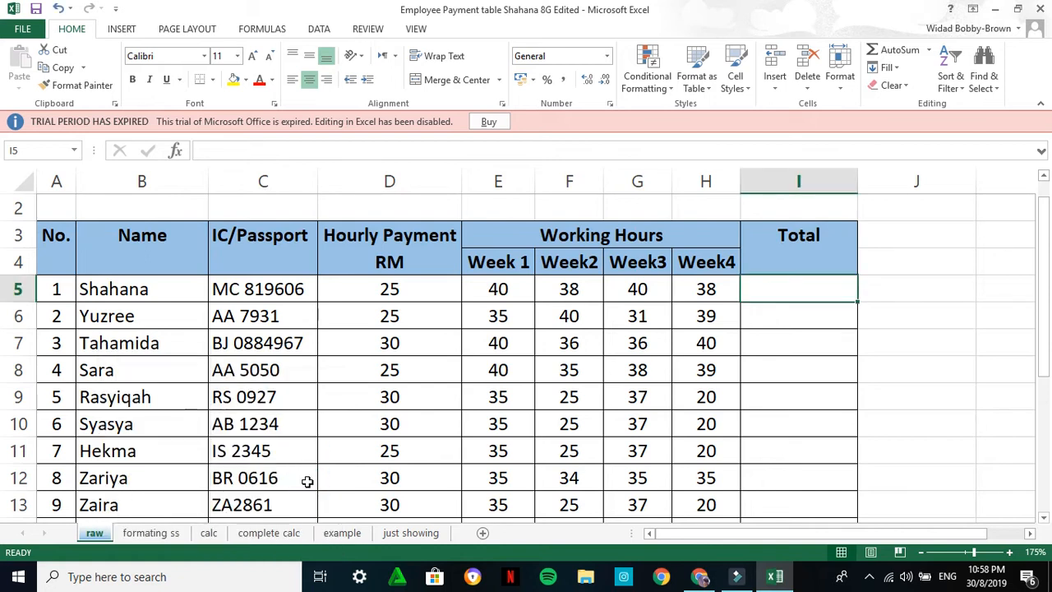
right_click(152, 536)
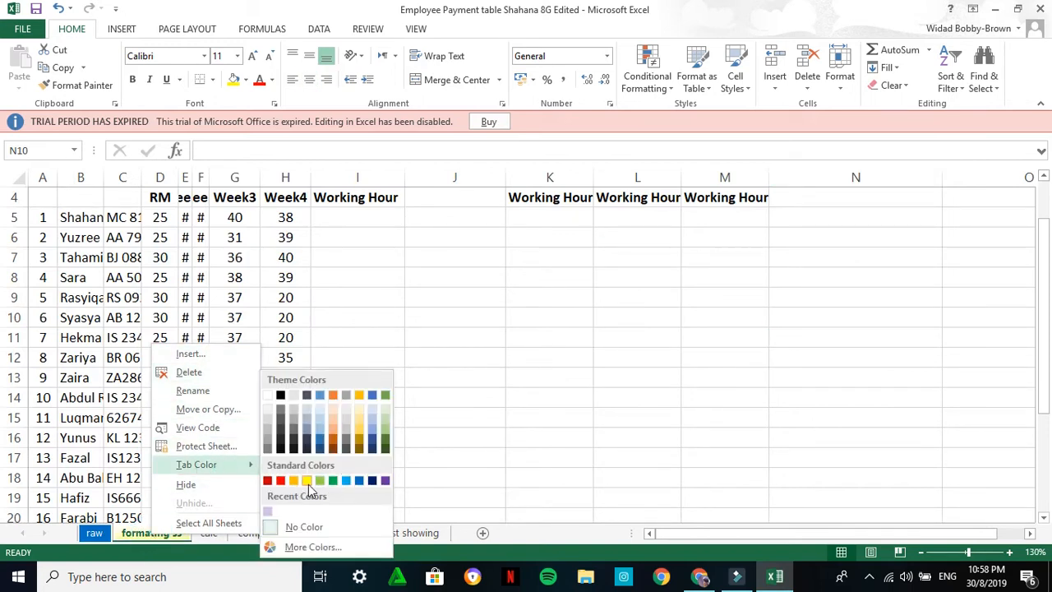
left_click(280, 480)
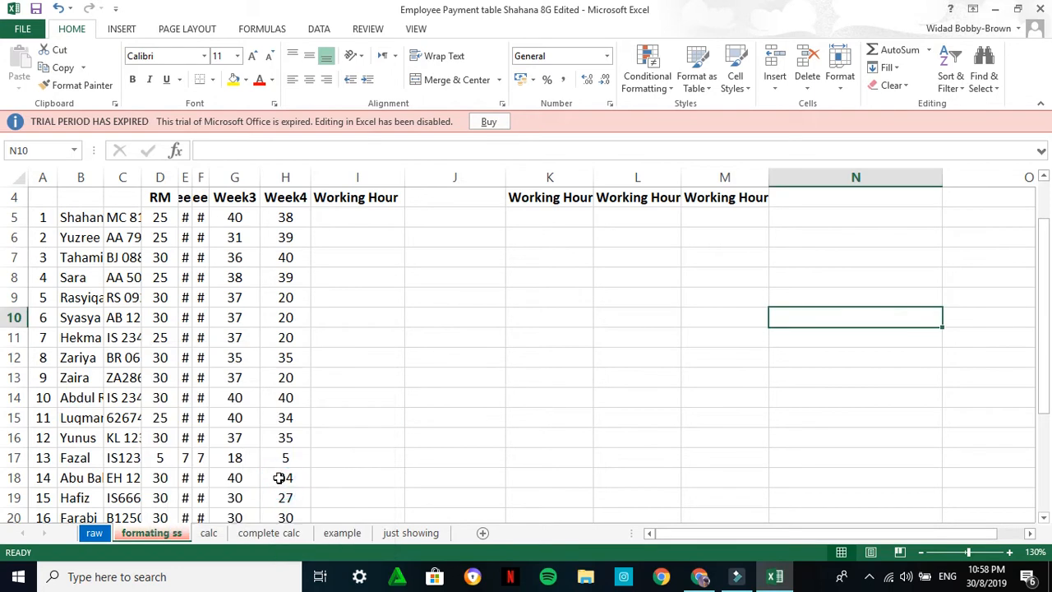
Set the tab color of the calc and complete calc sheets to the standard purple
right_click(217, 539)
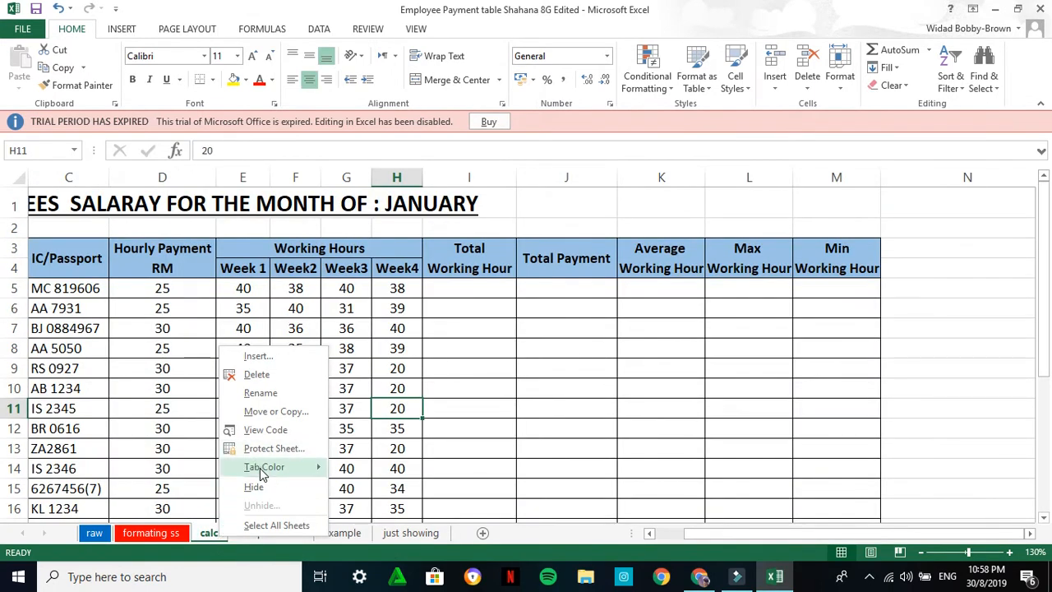
mouse_move(263, 474)
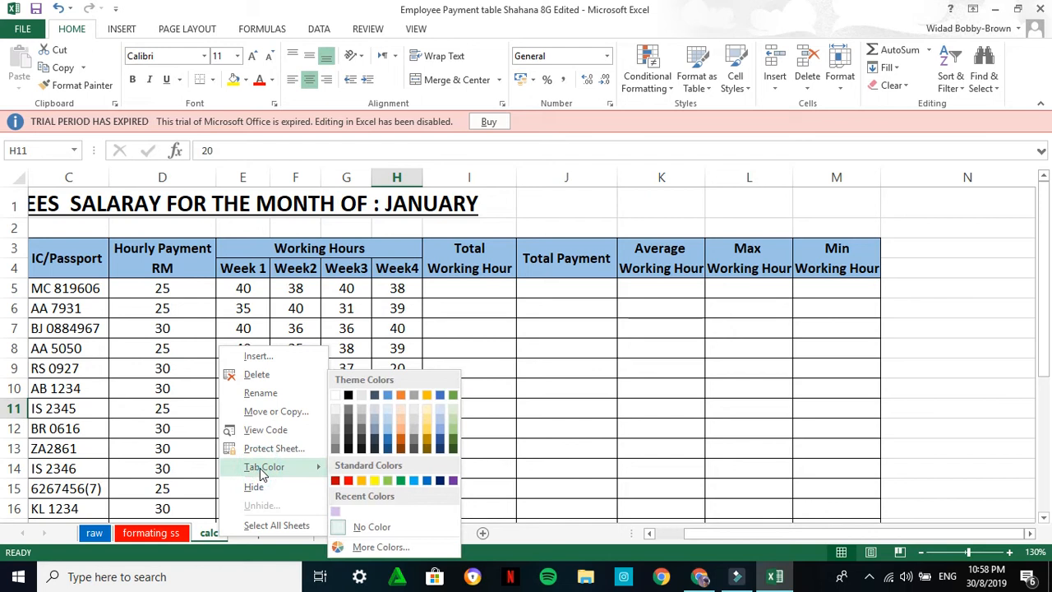
left_click(452, 481)
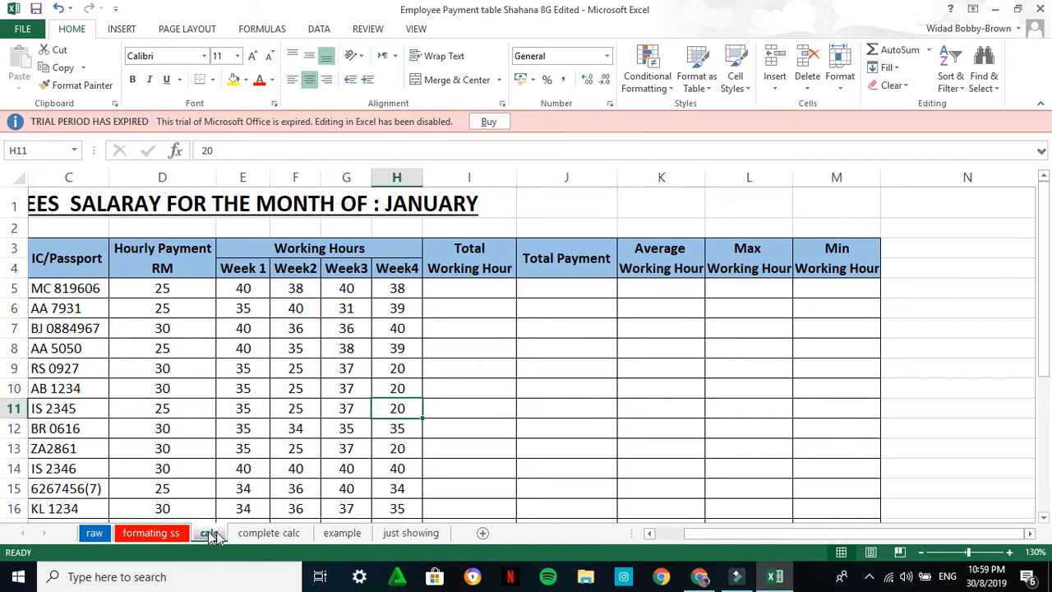
right_click(251, 535)
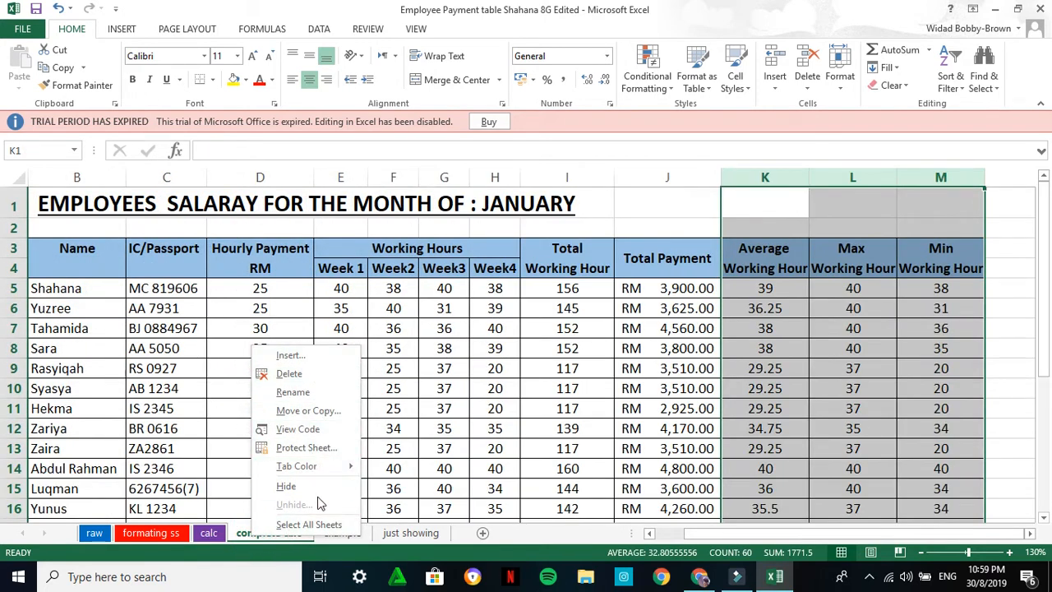
mouse_move(319, 469)
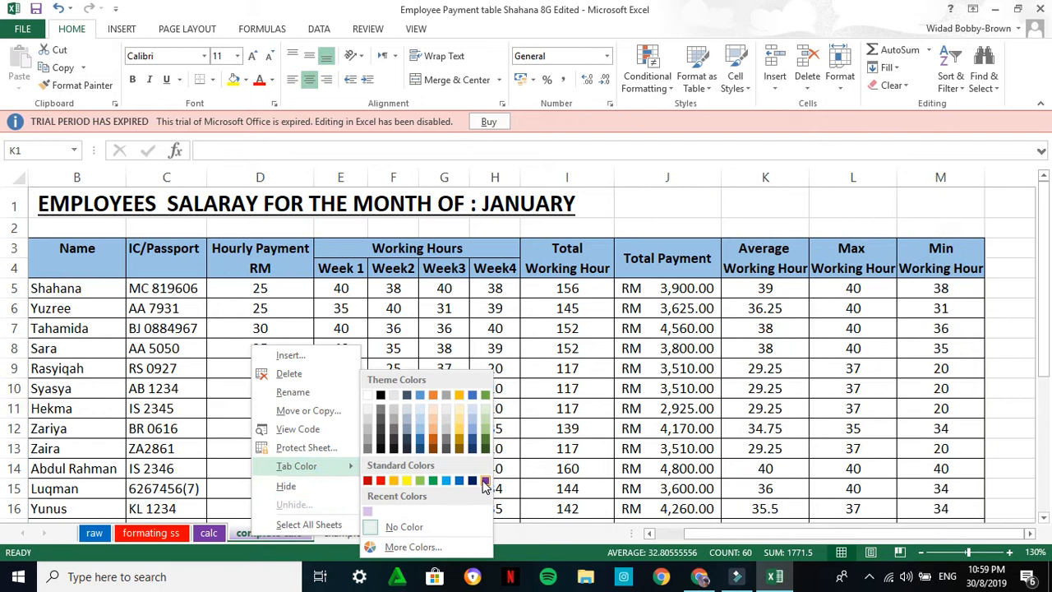
left_click(485, 481)
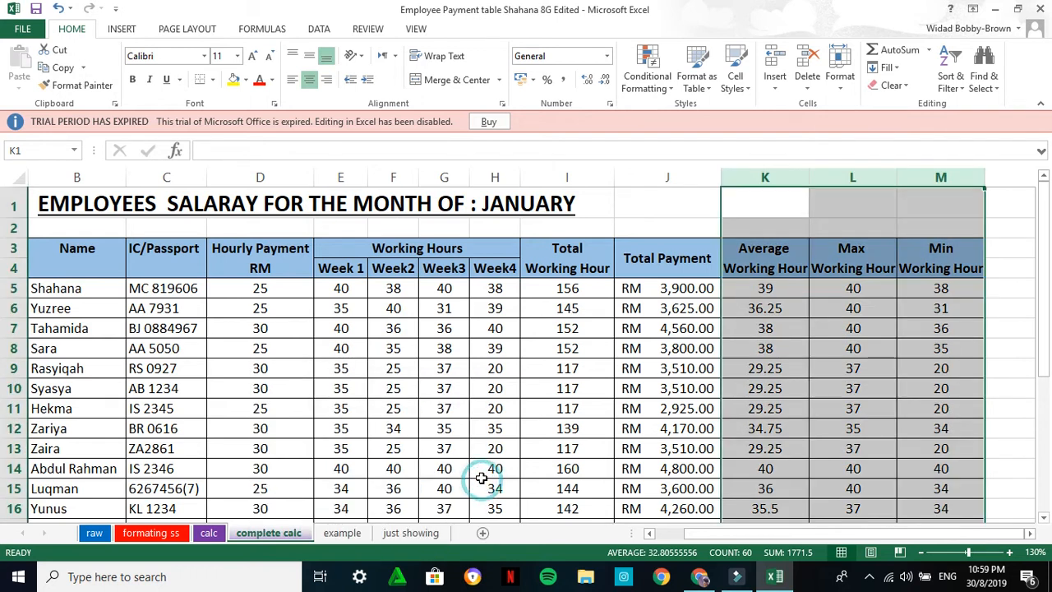
Delete the "just showing" sheet from the workbook, accepting the permanent removal of its data
left_click(354, 535)
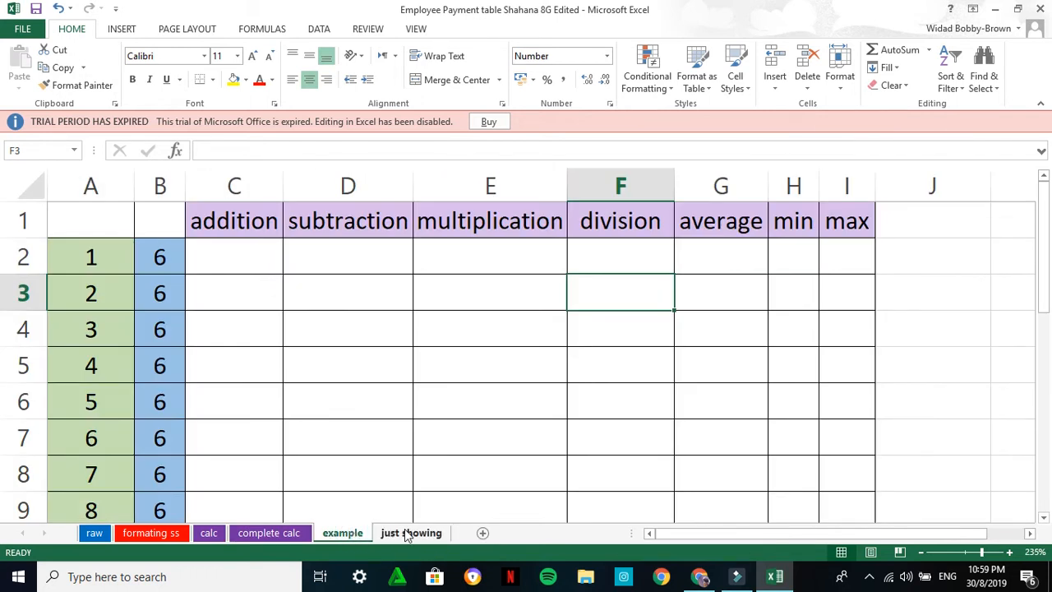
left_click(406, 533)
right_click(405, 532)
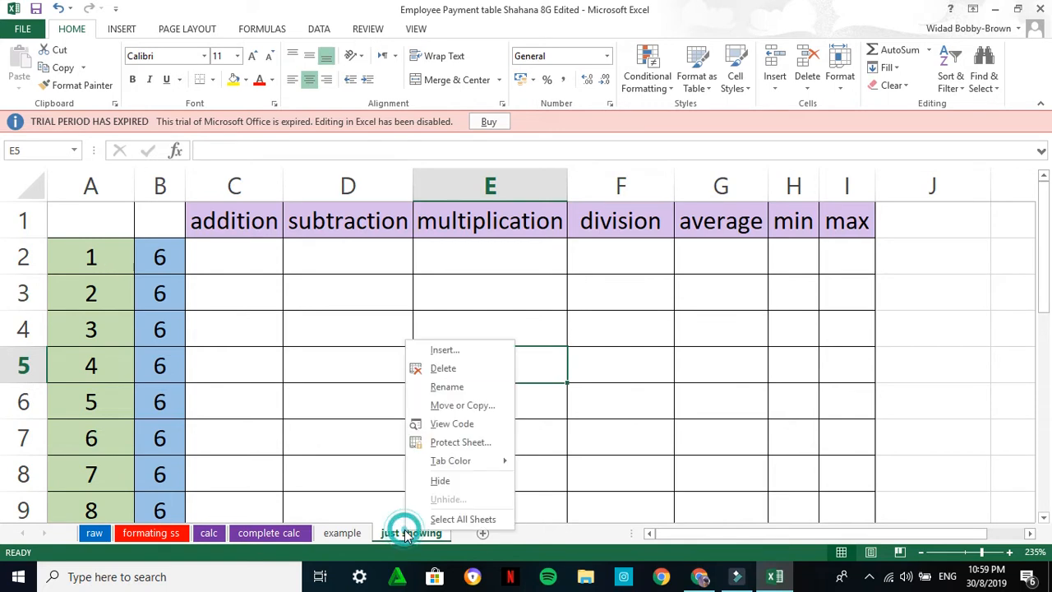
left_click(466, 375)
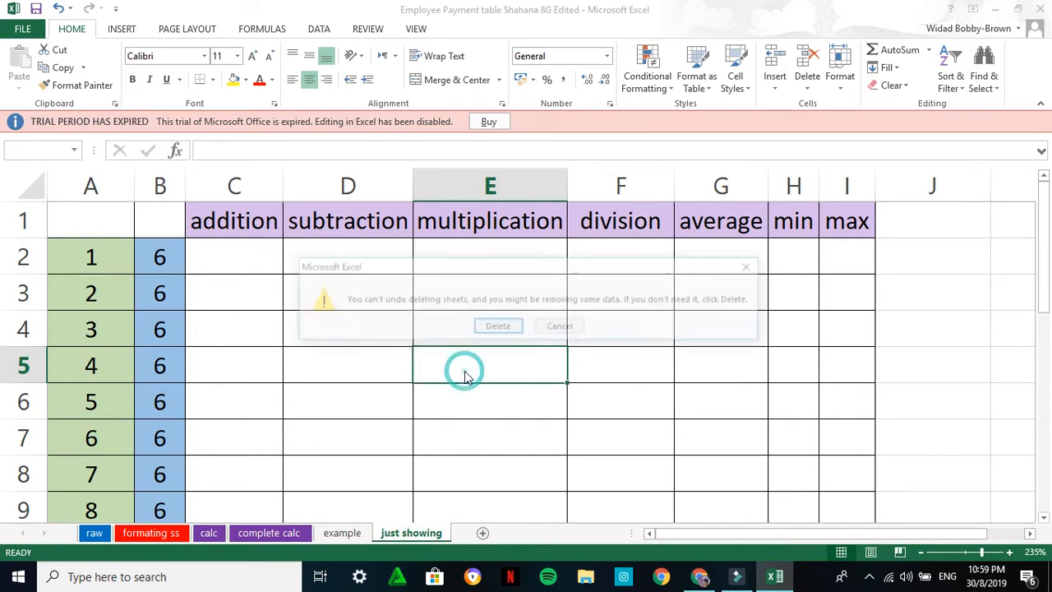
left_click(485, 327)
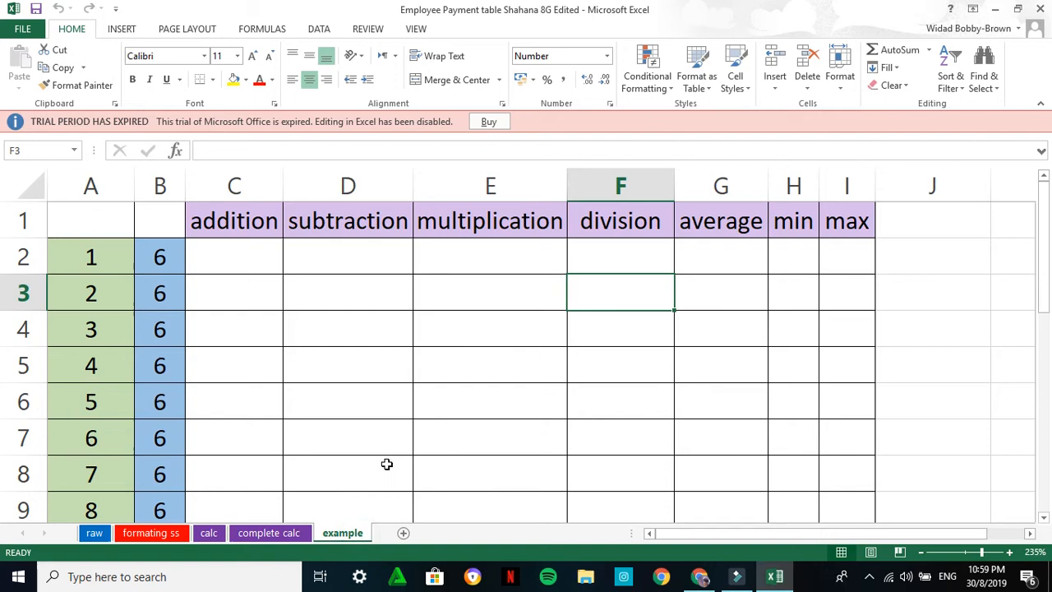
Set the tab color of the example sheet to the standard green
right_click(346, 538)
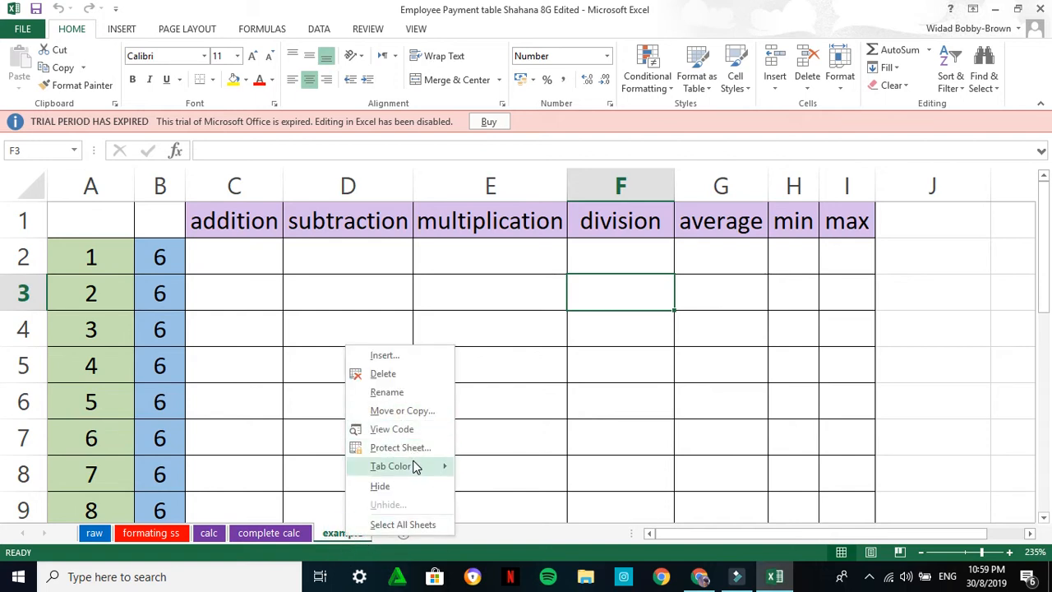
mouse_move(415, 466)
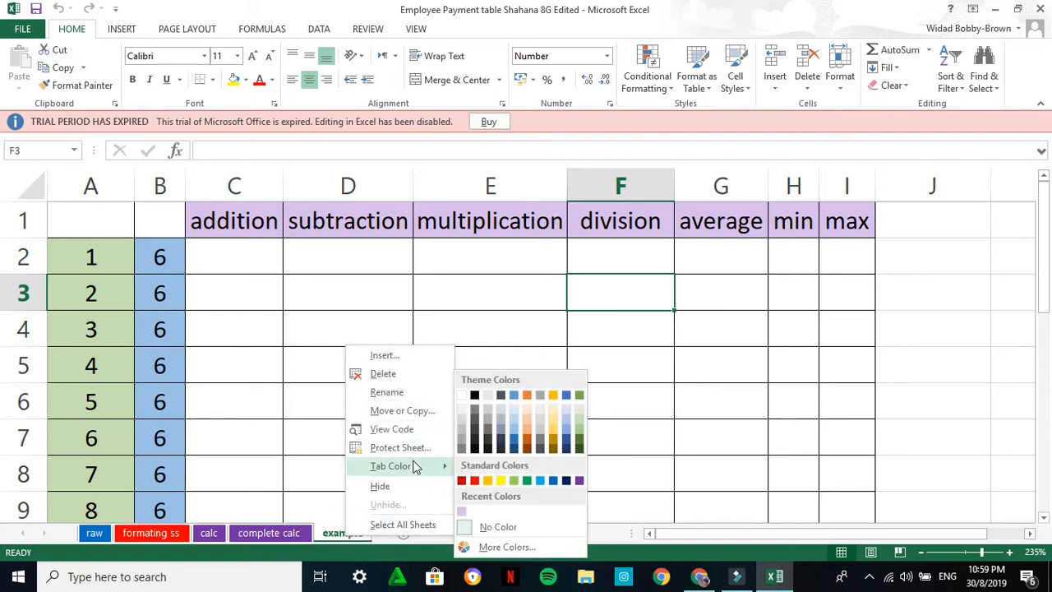
left_click(527, 481)
left_click(374, 438)
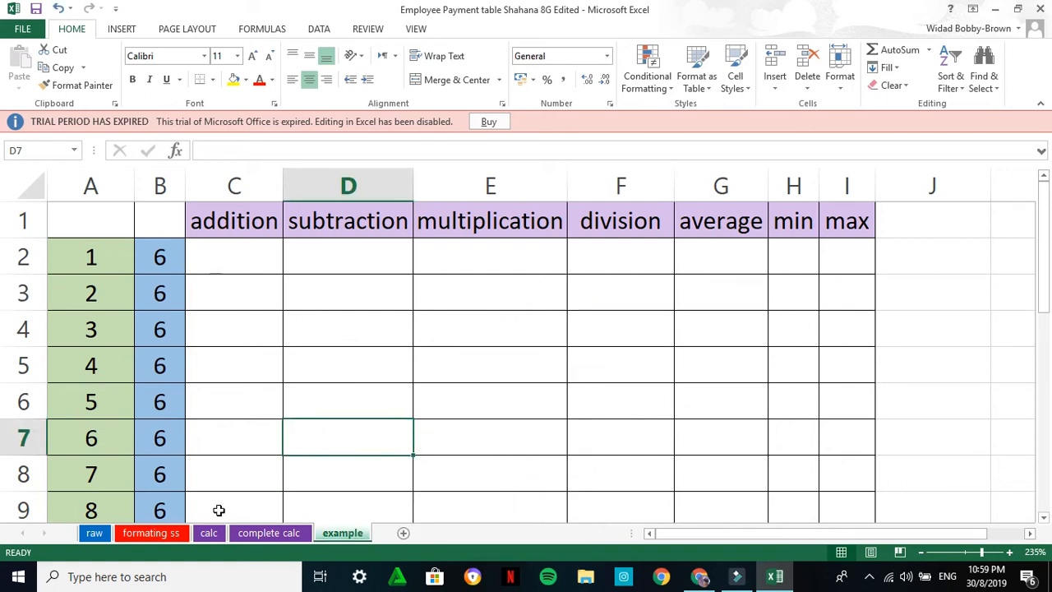
Look through the raw, formating ss and calc sheets, comparing the unformatted table with the formatted one
left_click(97, 535)
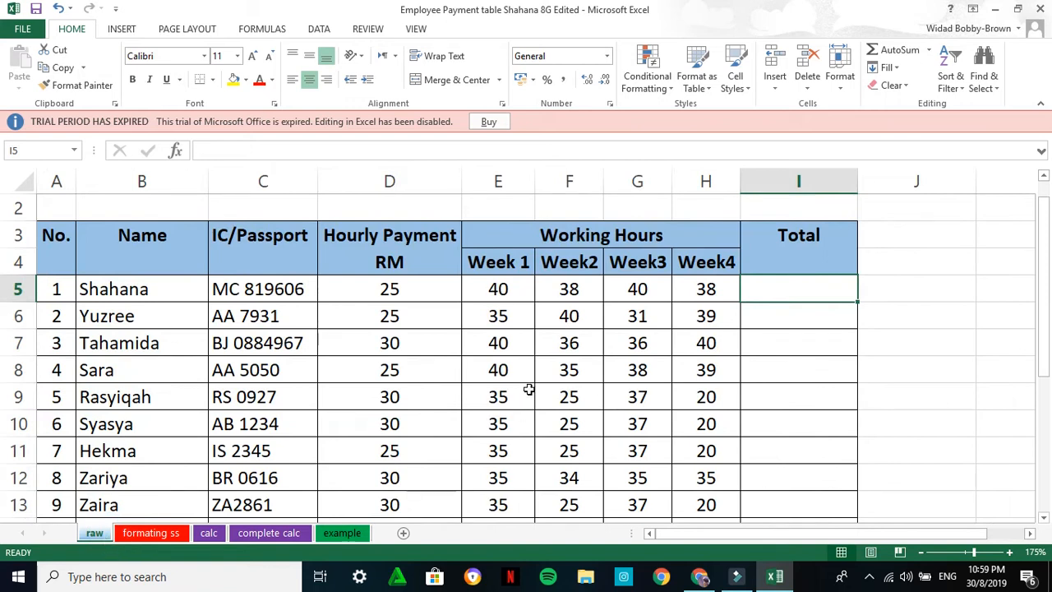
left_click(148, 534)
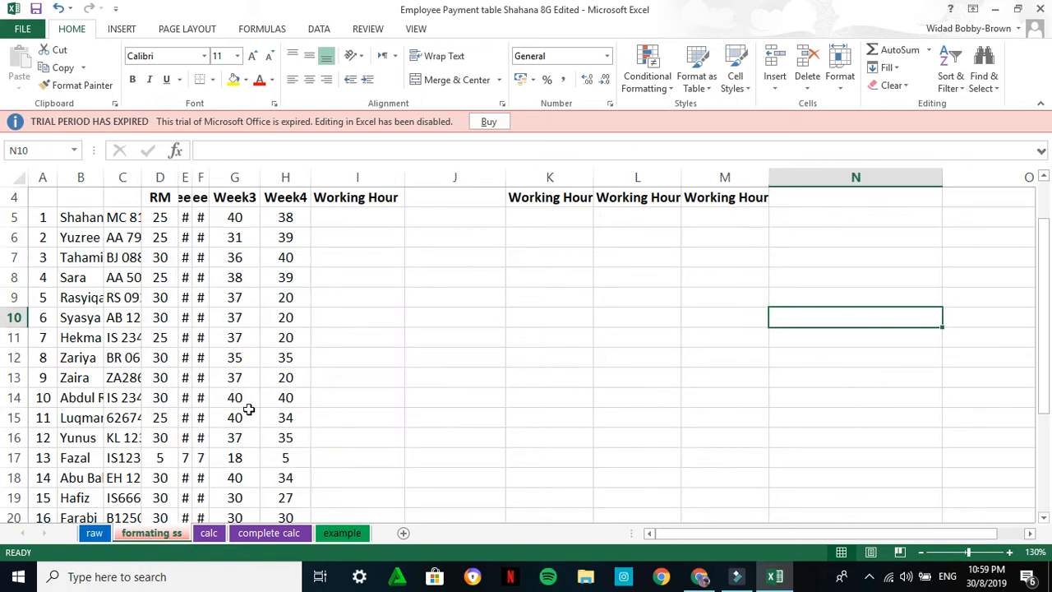
left_click(208, 534)
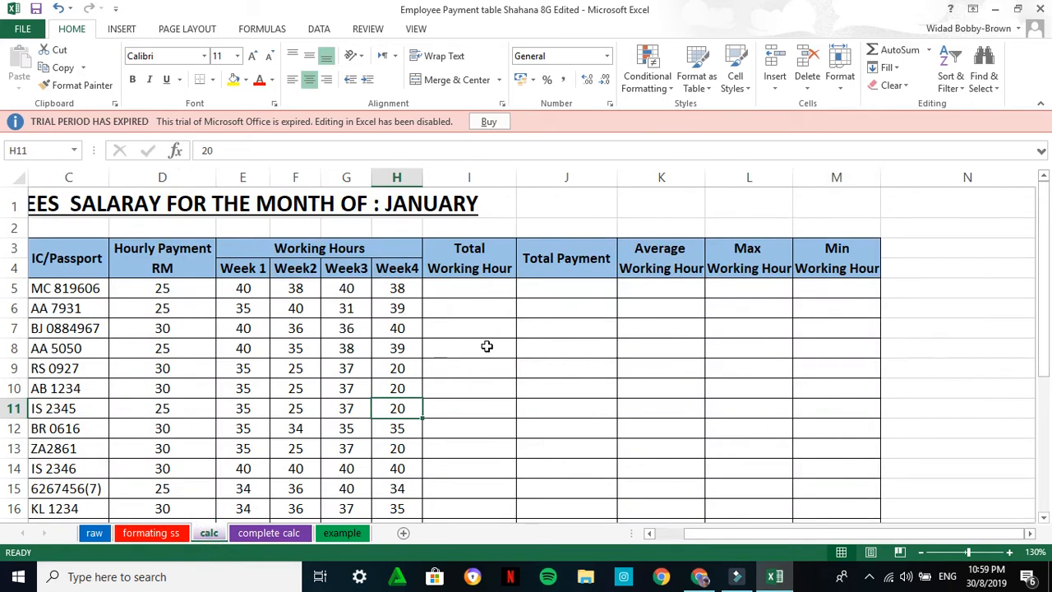
left_click(162, 535)
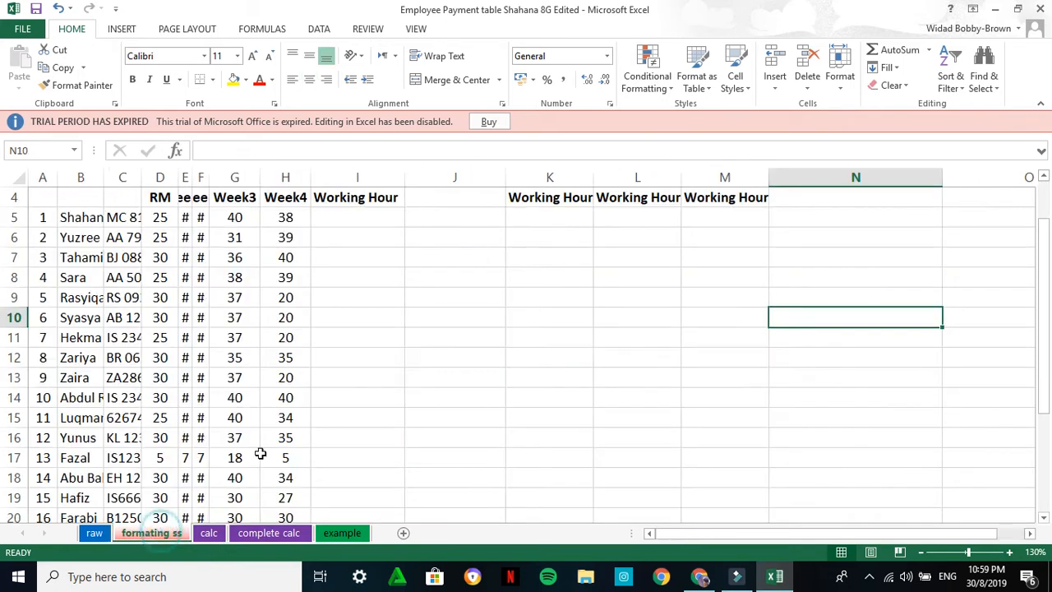
left_click(218, 535)
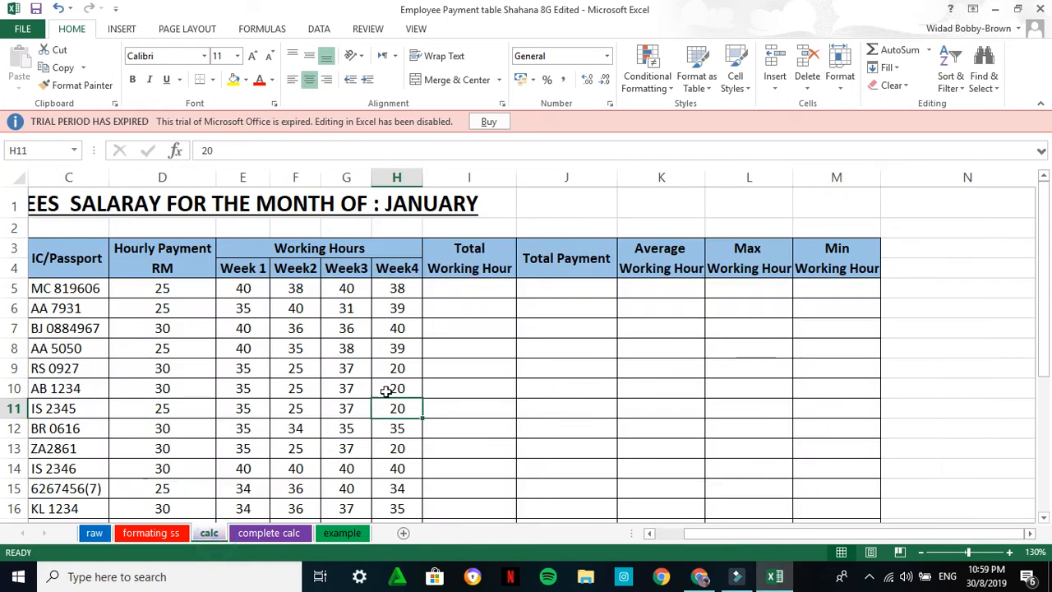
left_click(152, 533)
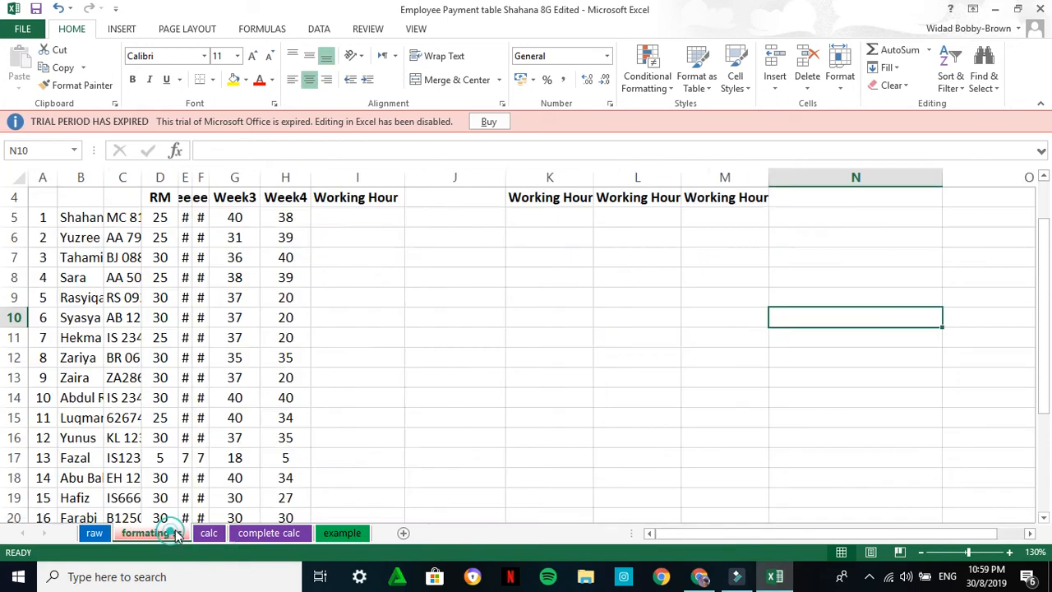
left_click(396, 356)
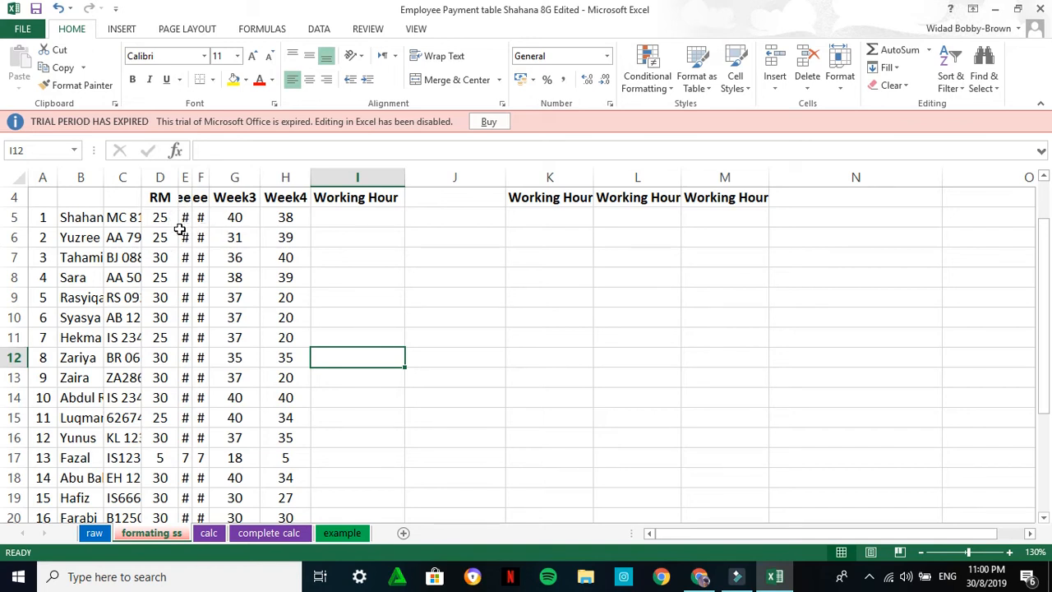
Select the entire formating ss sheet and autofit all column widths to their contents
left_click(18, 178)
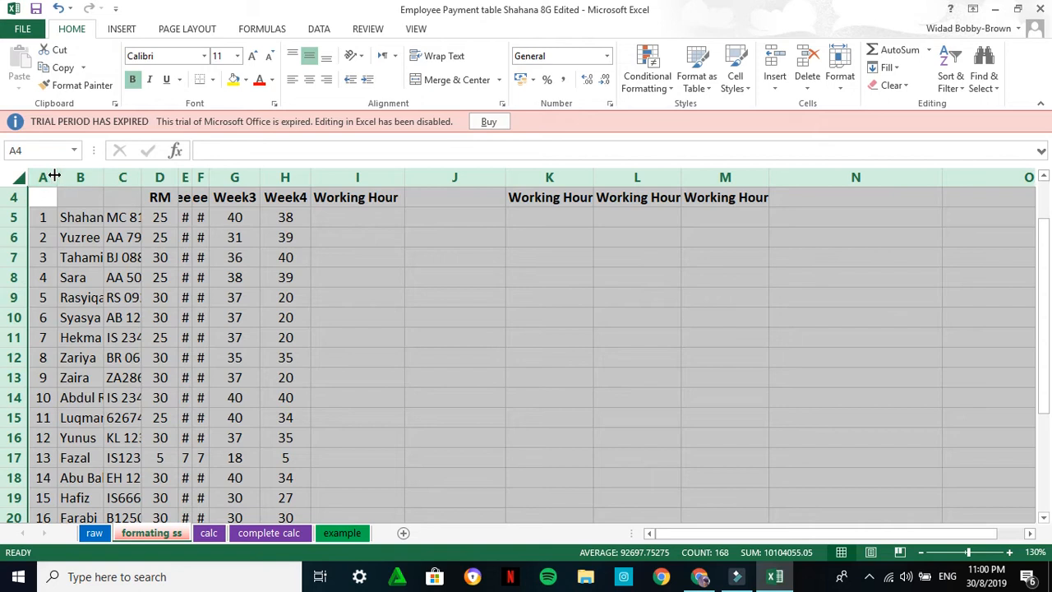
double_click(141, 177)
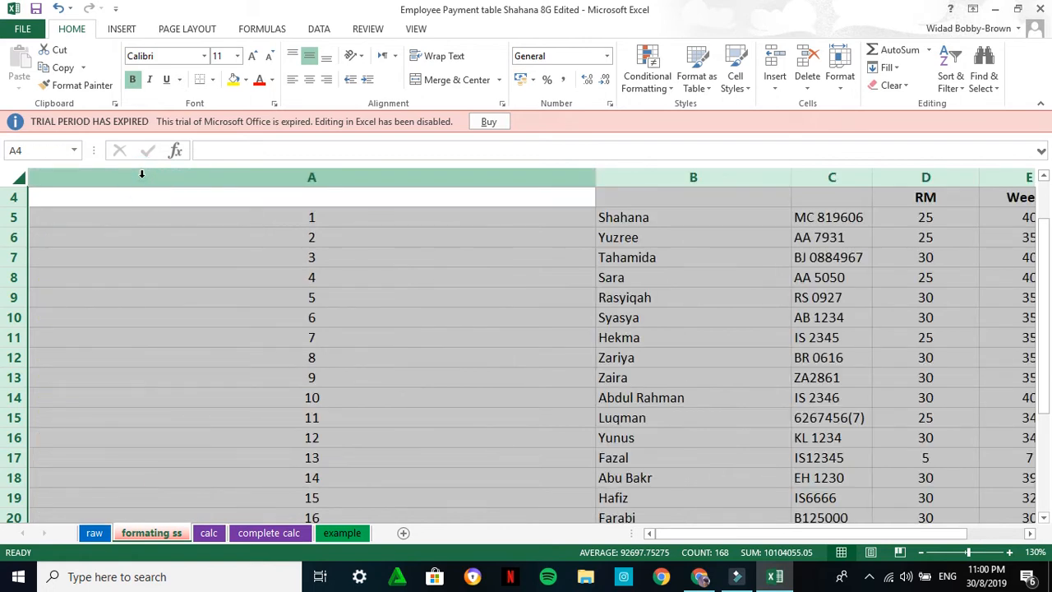
scroll(606, 399, "down", 4)
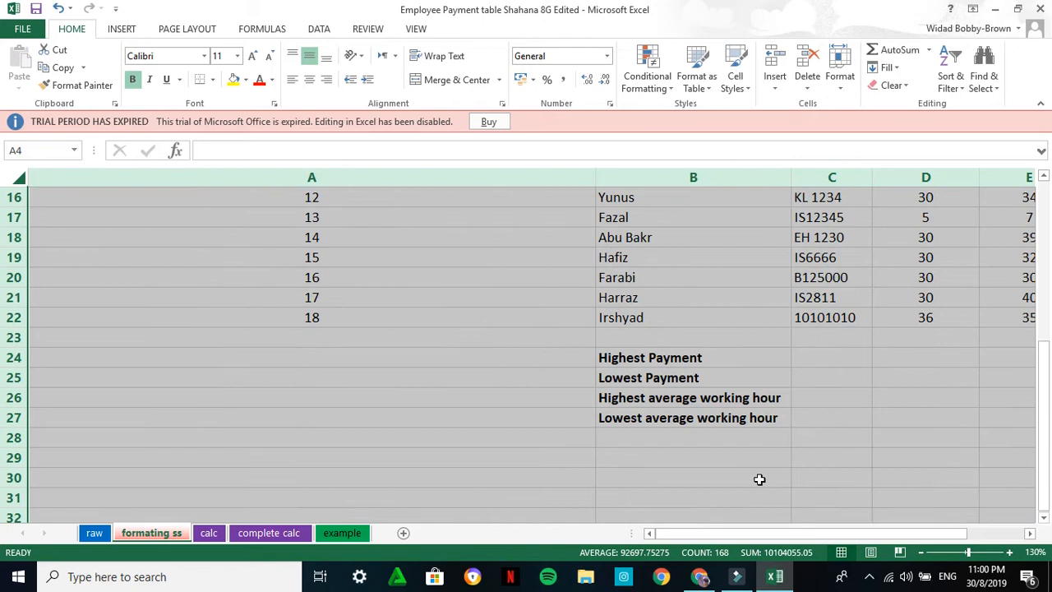
mouse_move(723, 530)
left_mouse_down()
mouse_move(801, 536)
mouse_move(713, 531)
left_mouse_up()
scroll(699, 365, "up", 5)
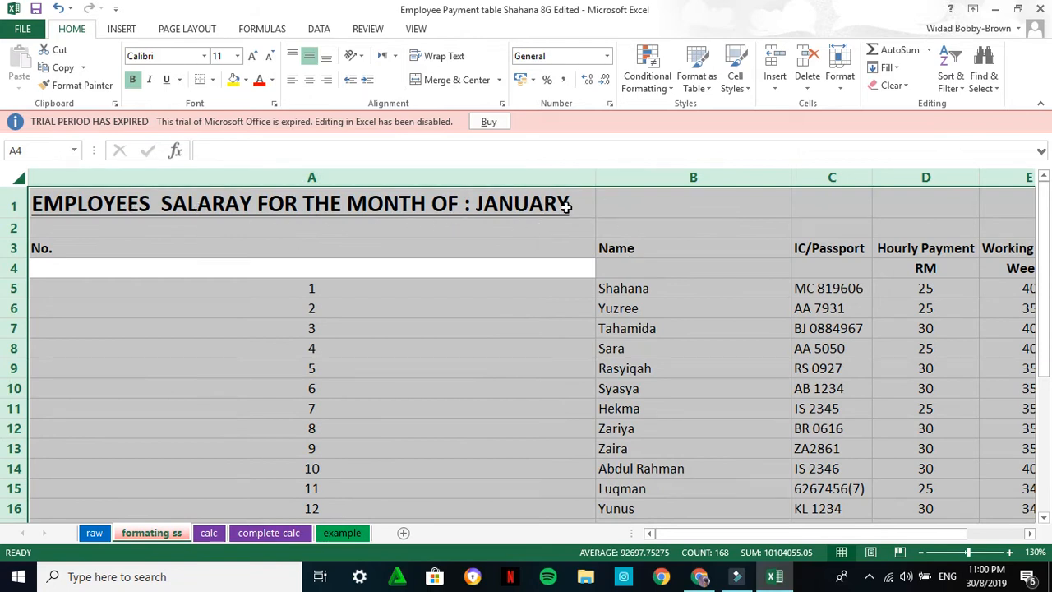
Narrow column A on the formating ss sheet to roughly fit the employee numbers and the No. heading
left_click(608, 206)
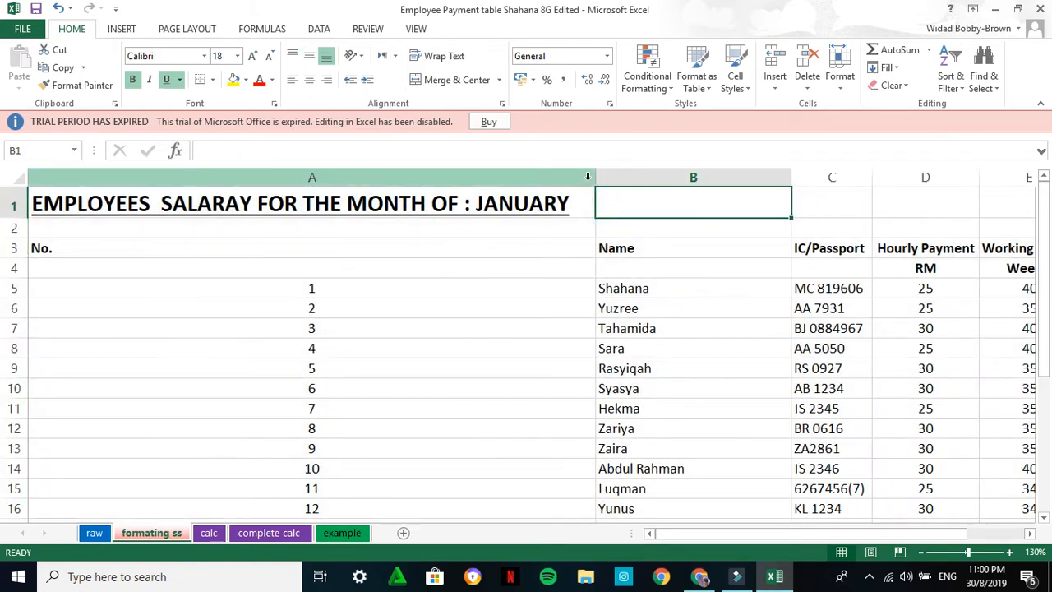
left_click_drag(597, 179, 503, 181)
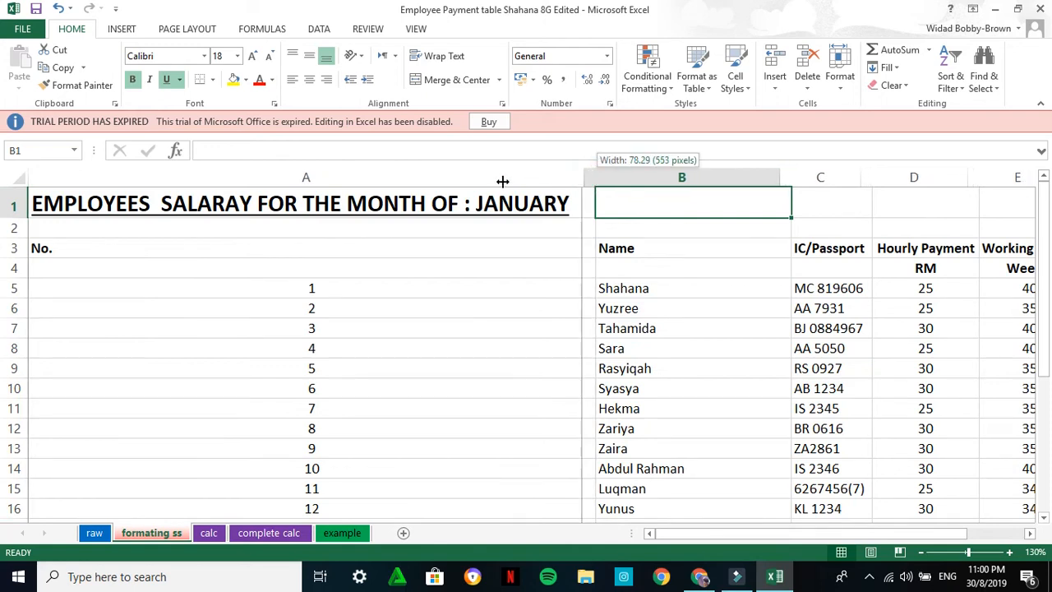
left_click_drag(313, 181, 67, 183)
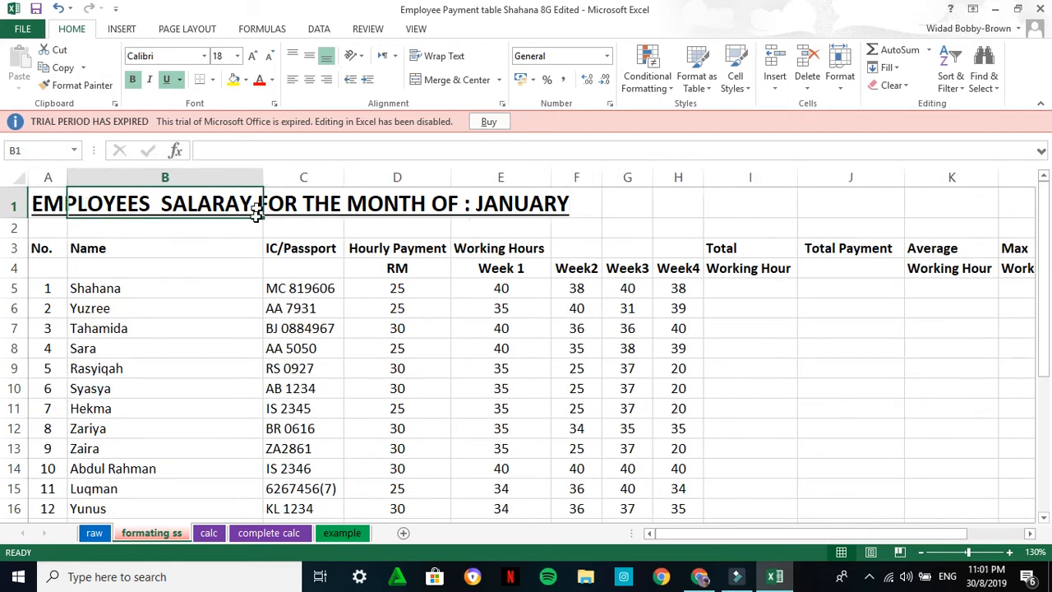
Review the full table on the formating ss sheet and compare its title and layout with the merged, centered title on the calc sheet
scroll(254, 209, "down", 7)
scroll(255, 219, "up", 6)
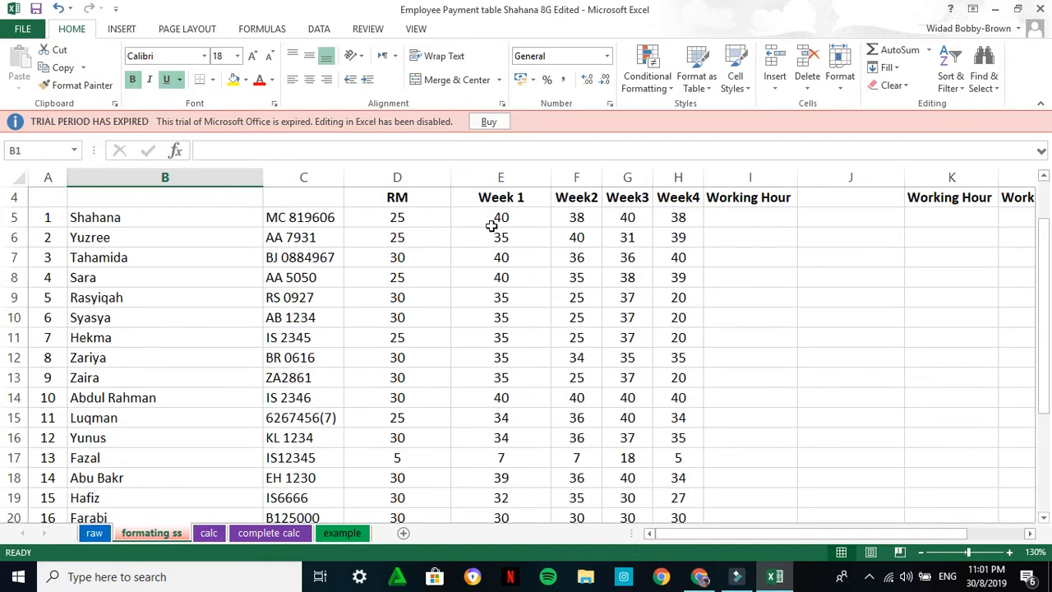
scroll(576, 246, "up", 1)
scroll(583, 390, "down", 4)
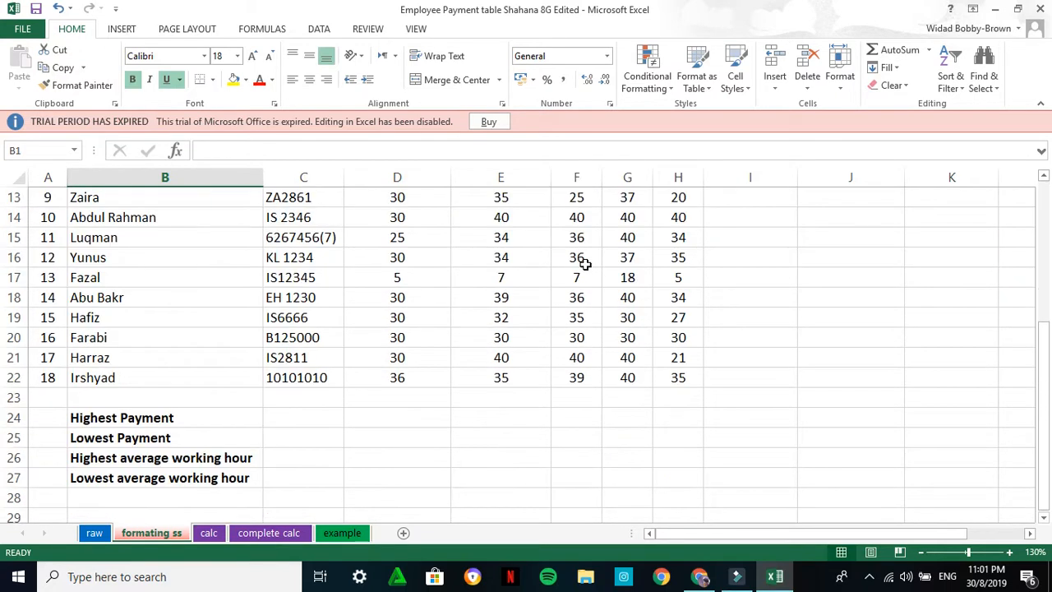
scroll(587, 266, "up", 4)
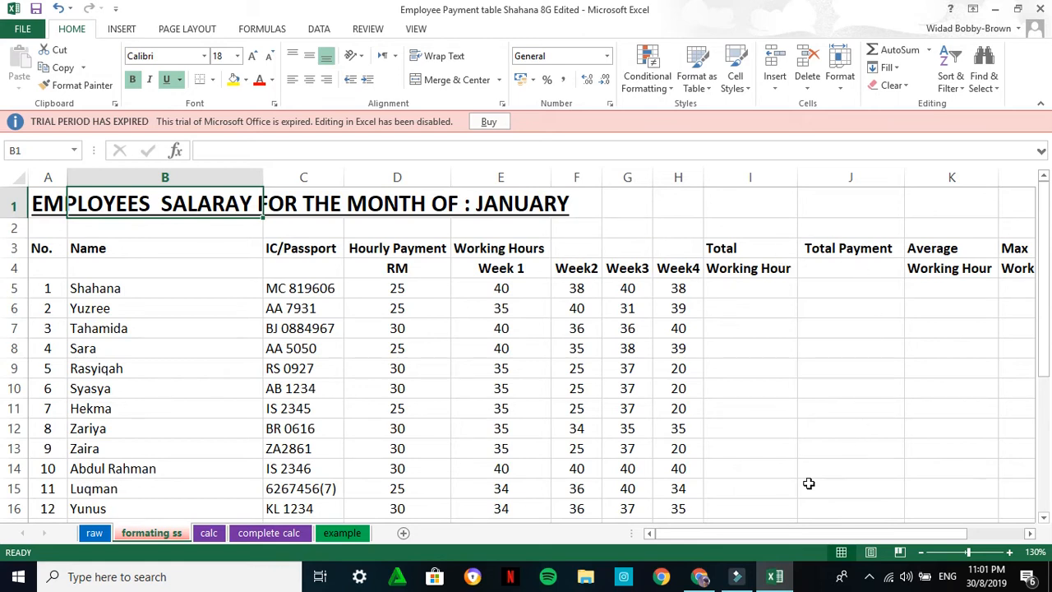
left_click_drag(791, 539, 830, 539)
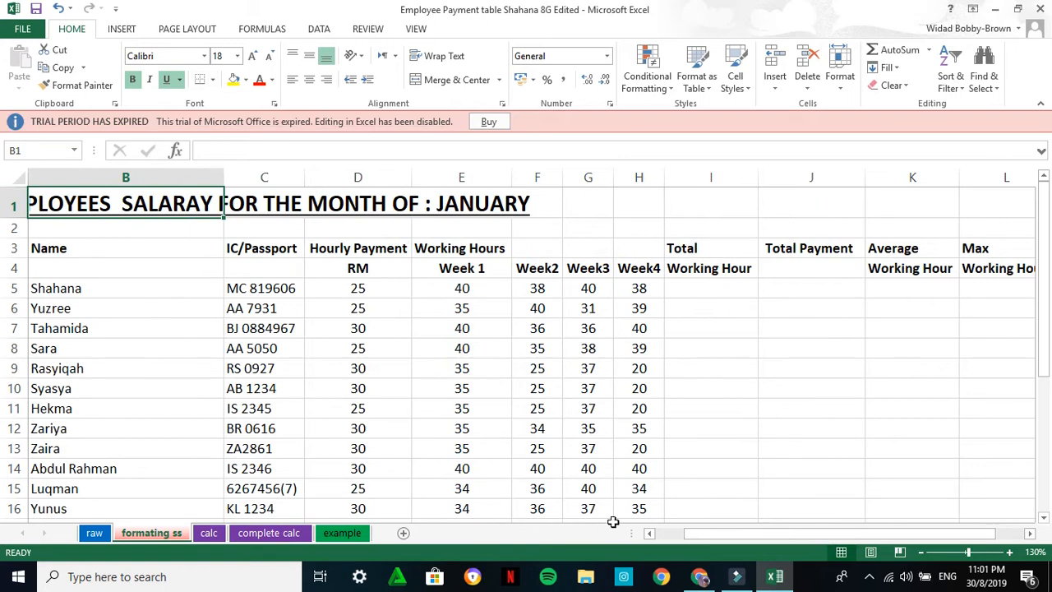
left_click_drag(698, 531, 653, 536)
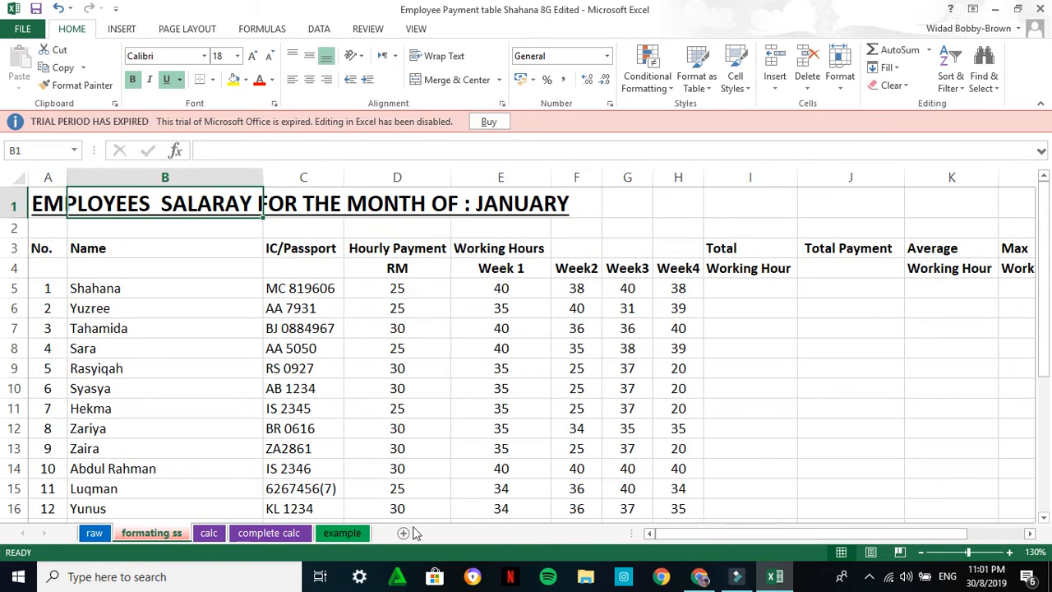
left_click(211, 534)
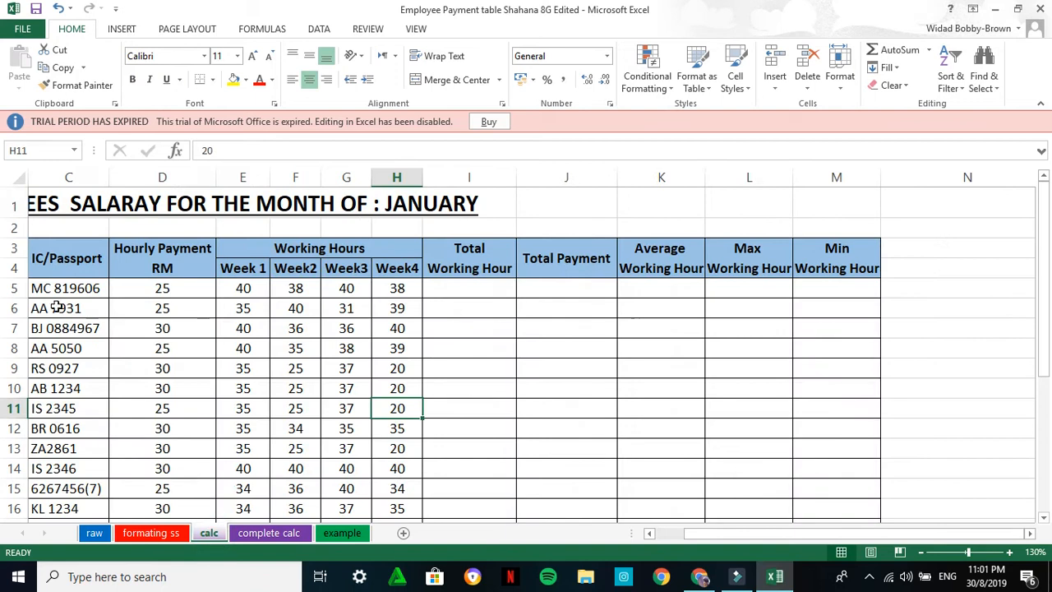
left_click_drag(742, 534, 704, 536)
left_click(61, 206)
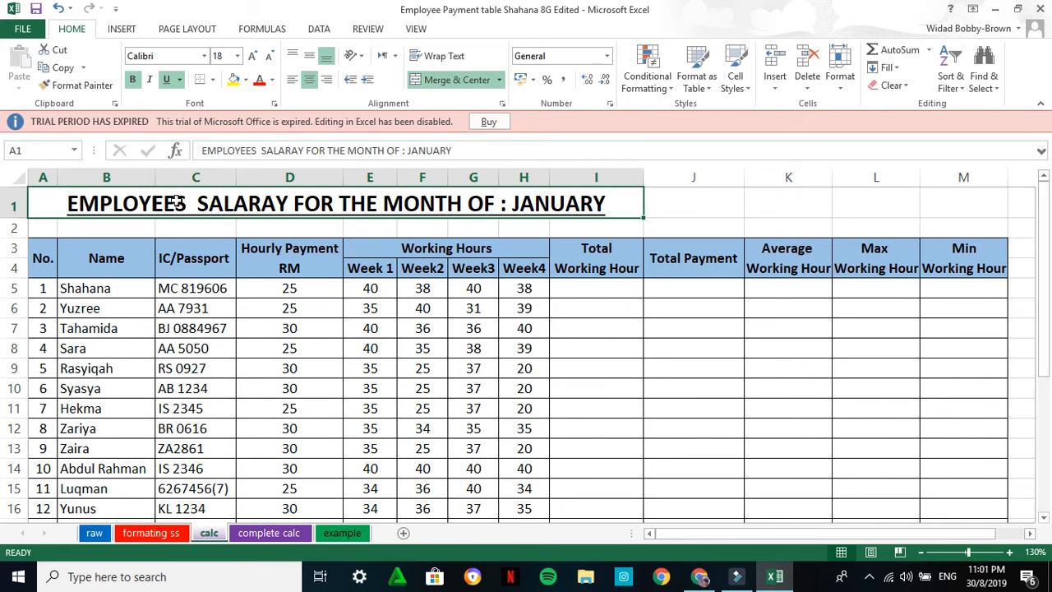
left_click(152, 534)
left_click(215, 280)
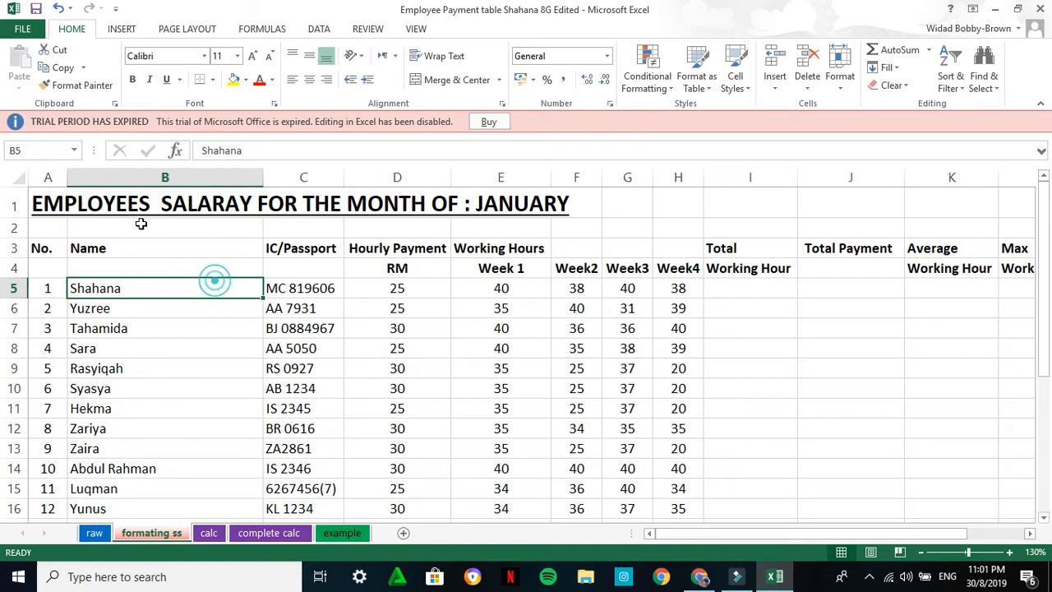
Merge and center the salary title across cells A1:M1 on the formating ss sheet
left_click(55, 205)
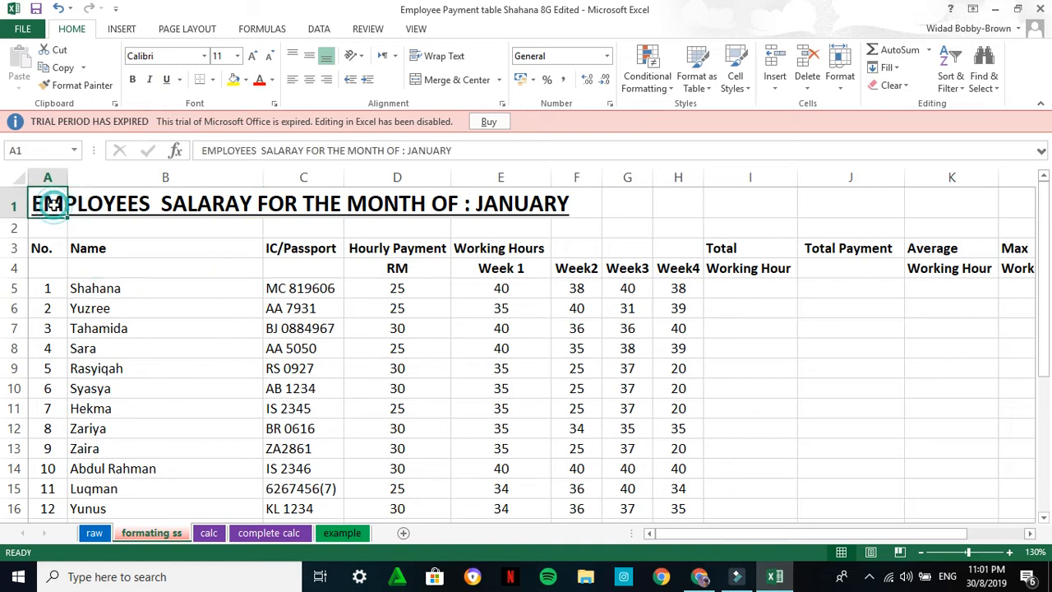
left_click(293, 220)
left_click_drag(39, 203, 737, 213)
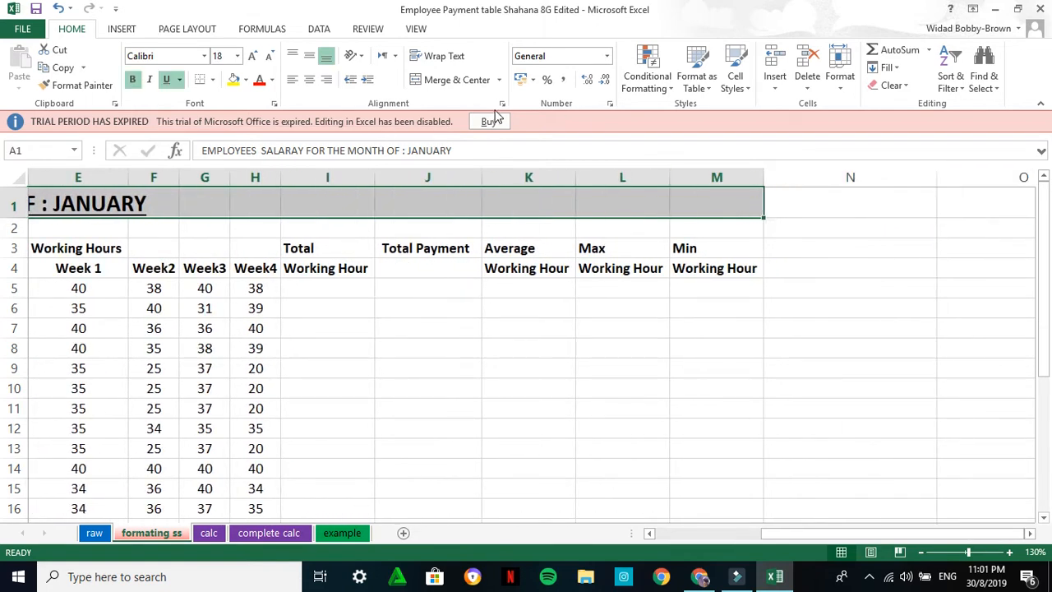
left_click(442, 81)
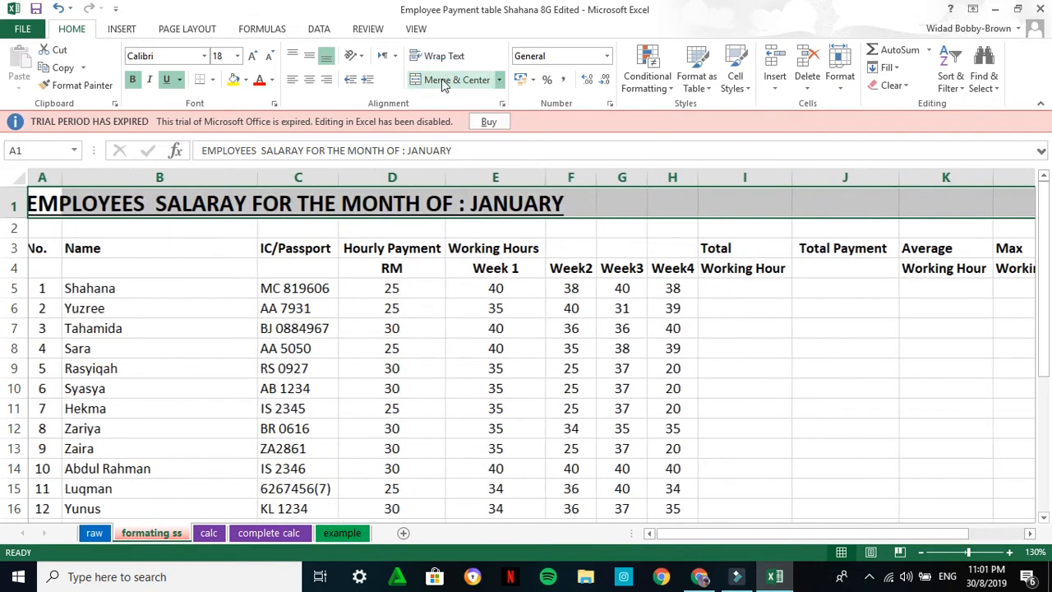
left_click(851, 366)
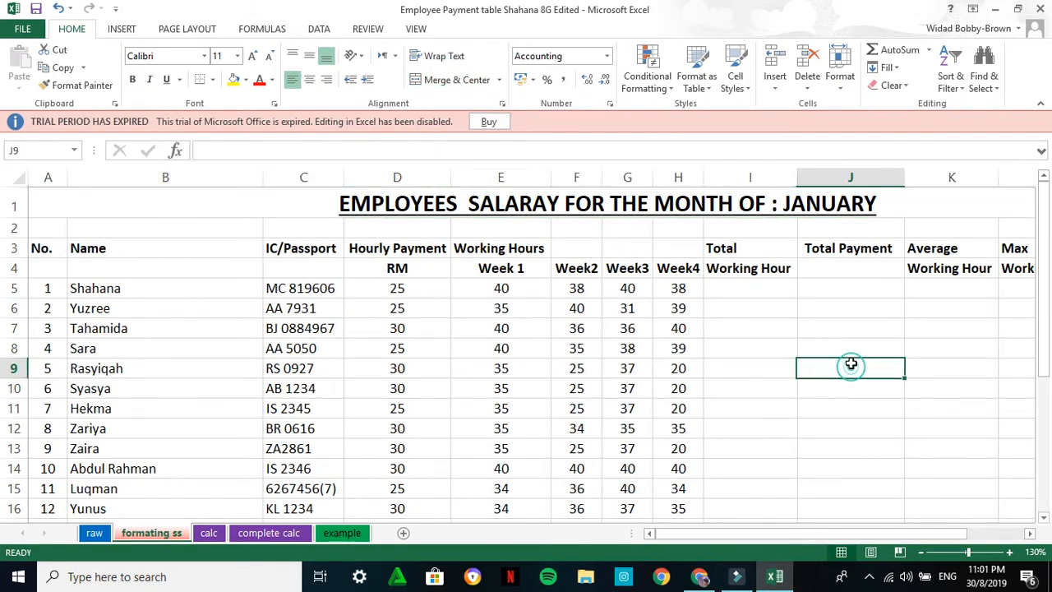
Try toggling bold, underline and italic on the merged title, switching each one back to its original setting
left_click(523, 203)
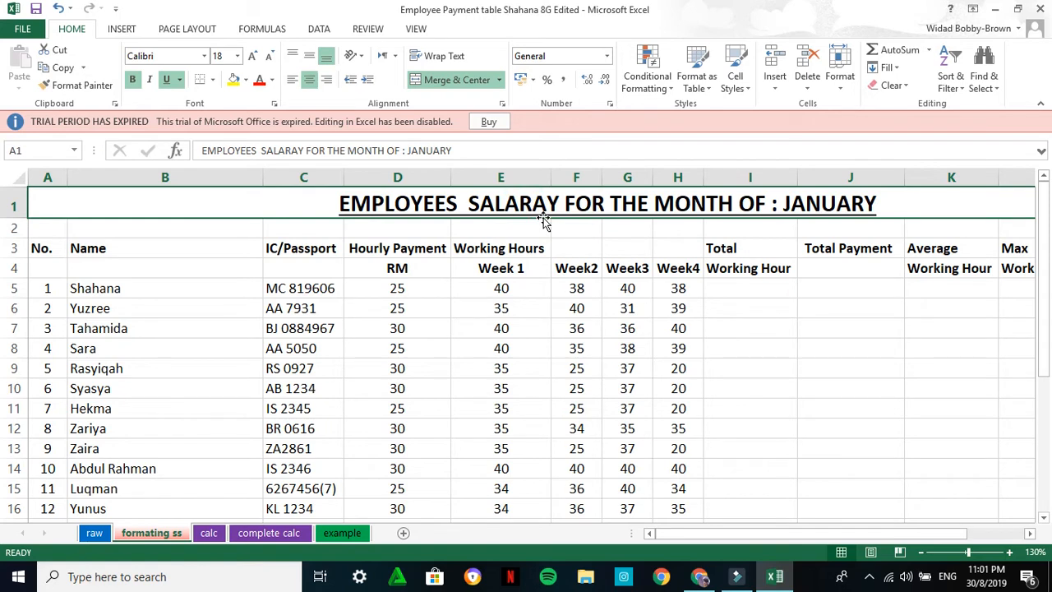
left_click(133, 78)
left_click(134, 79)
left_click(167, 80)
left_click(167, 80)
left_click(148, 82)
left_click(148, 82)
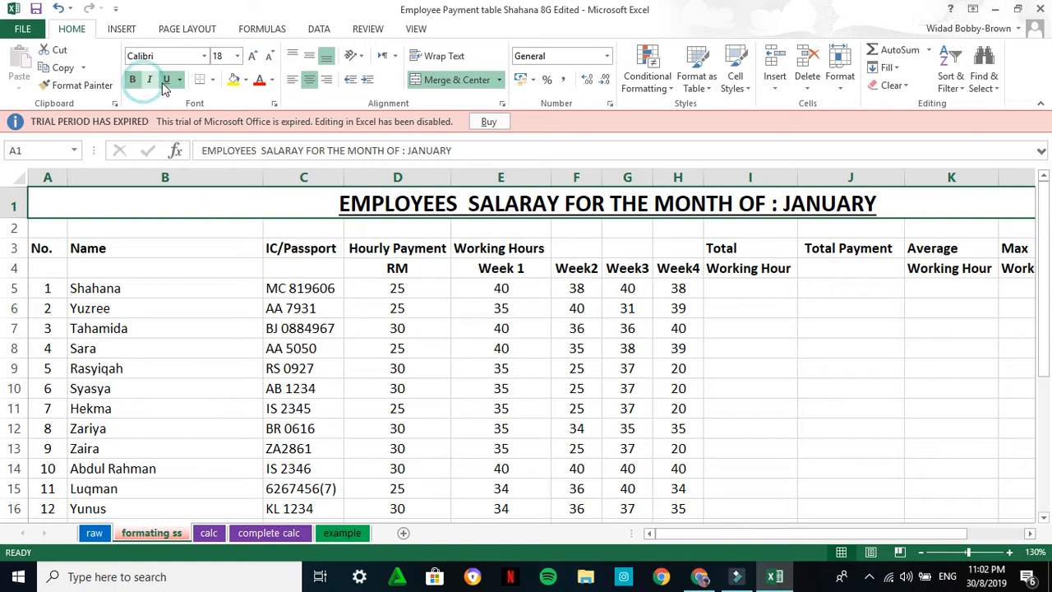
Try left and right alignment on the merged title, returning it to horizontally centered
left_click(295, 83)
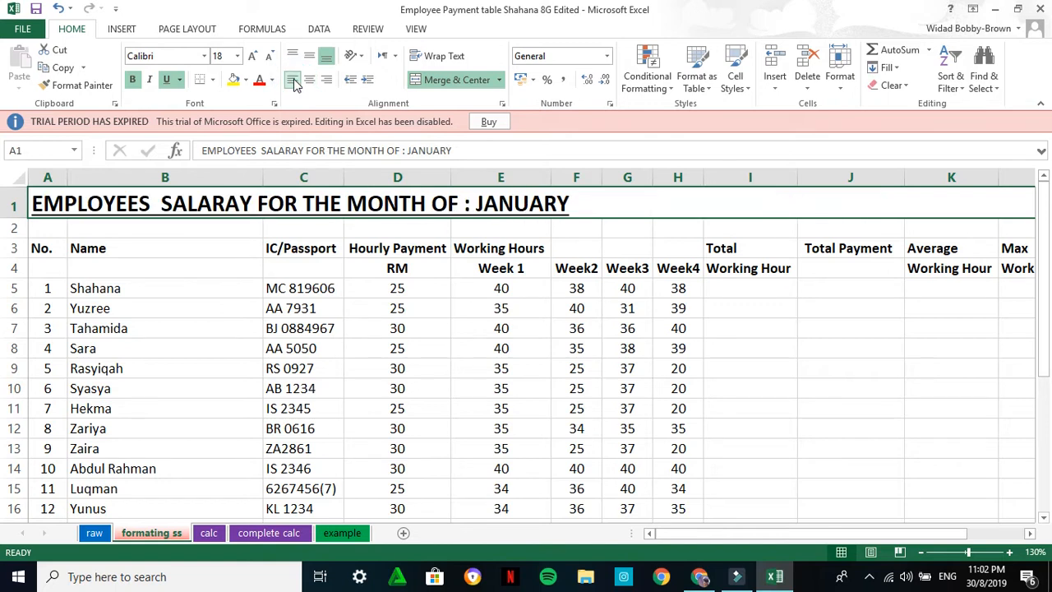
left_click(309, 80)
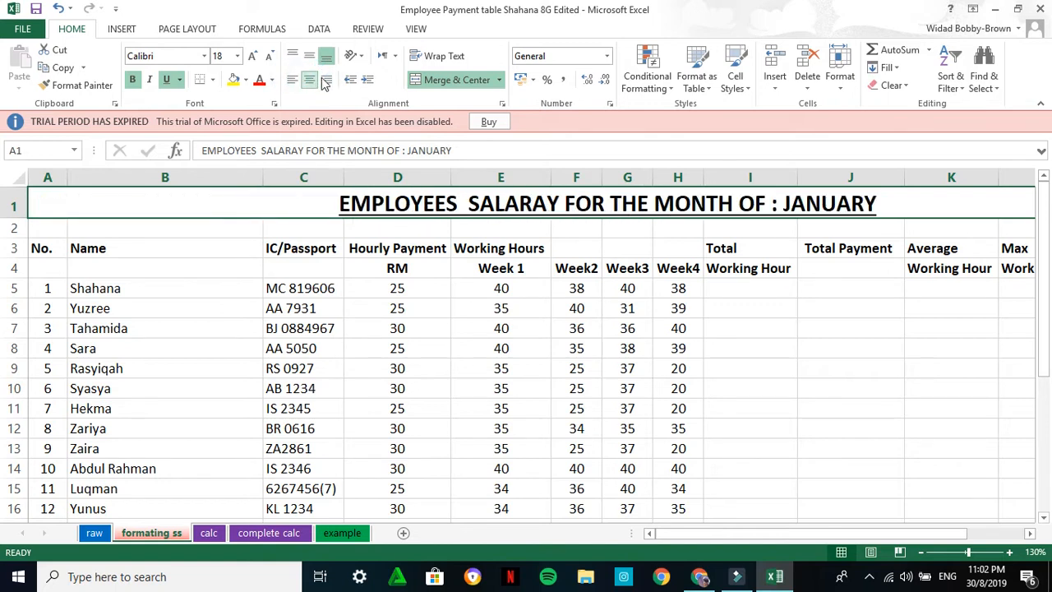
left_click(327, 80)
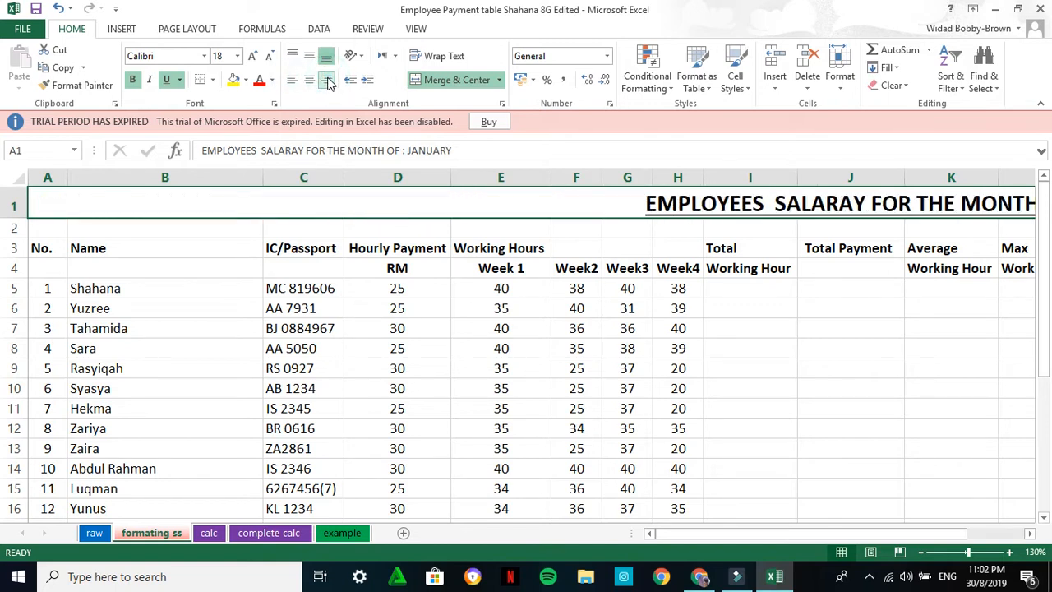
left_click(309, 80)
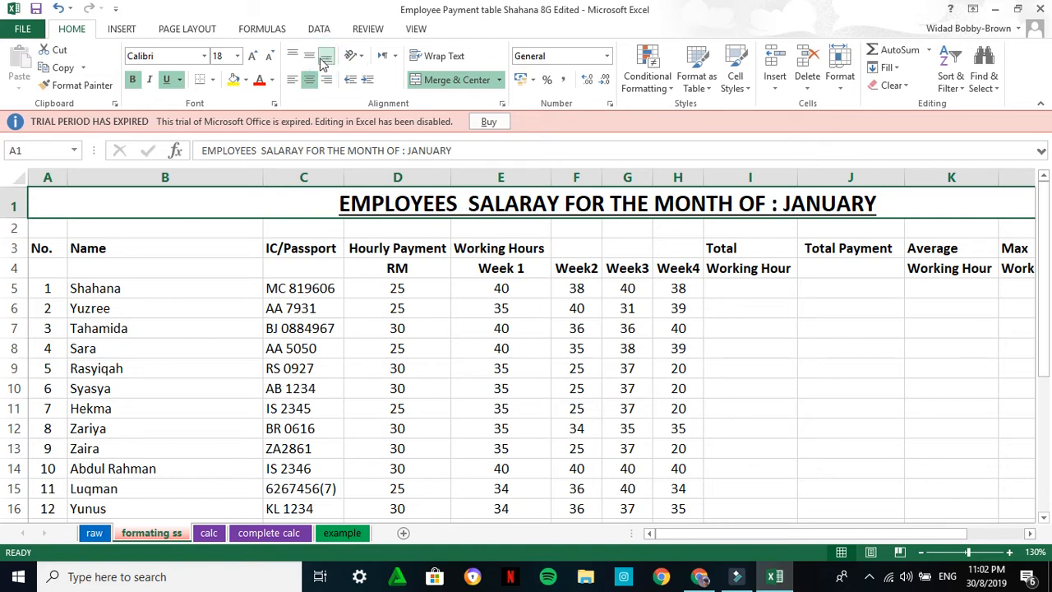
Try top alignment on the merged title and set its vertical alignment to middle
left_click(310, 57)
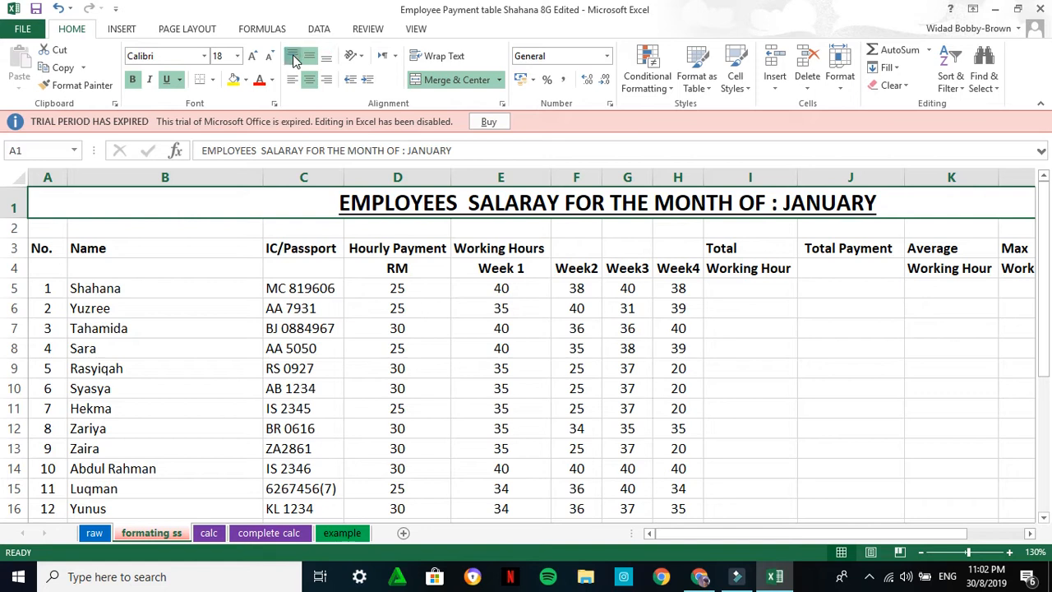
left_click(294, 61)
left_click(310, 58)
left_click(503, 307)
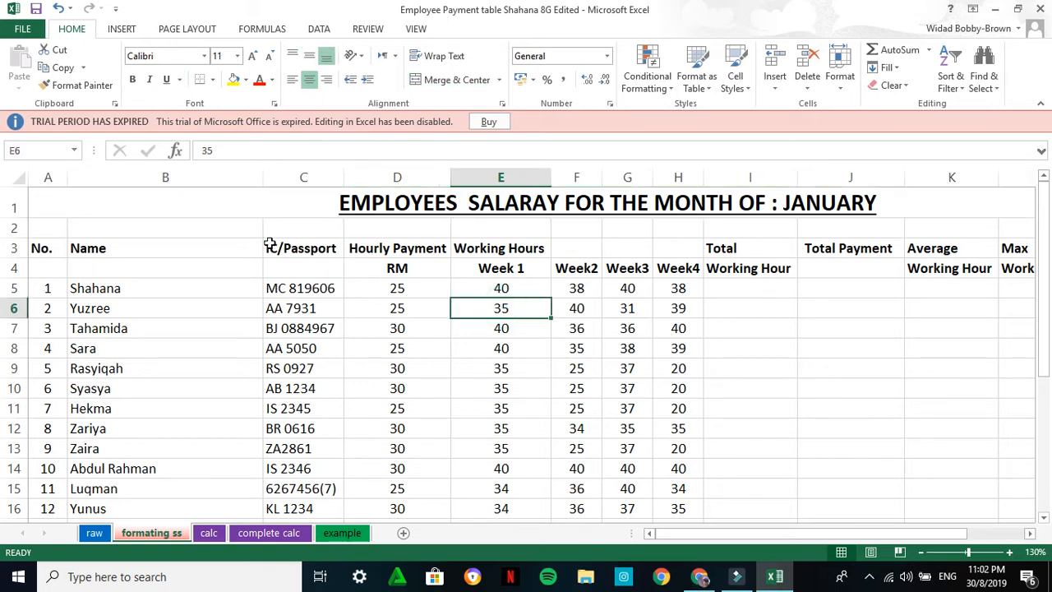
Insert two blank rows directly below the title row
left_click(14, 228)
right_click(13, 229)
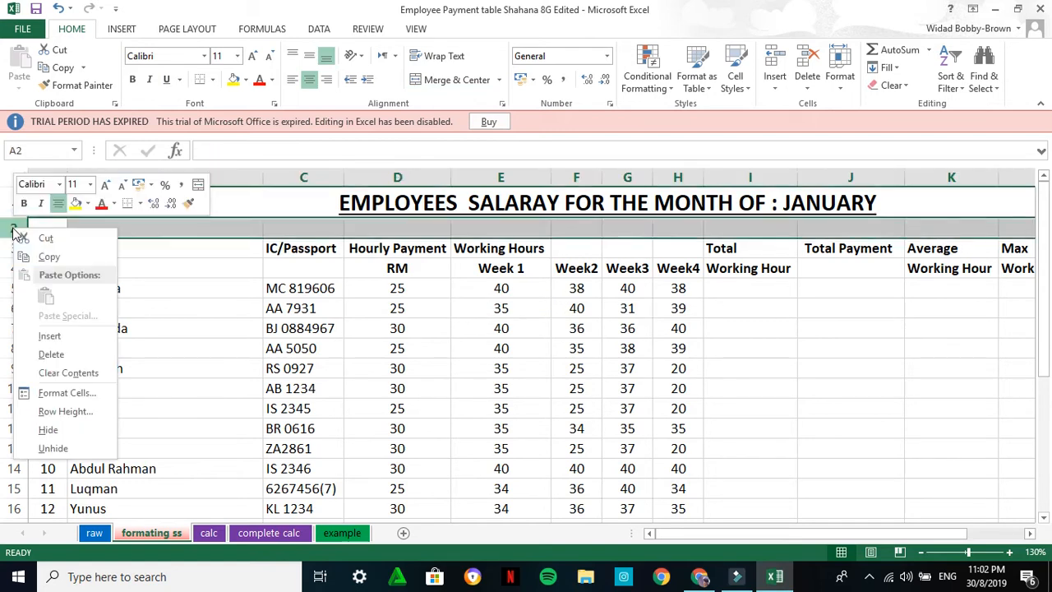
left_click(51, 336)
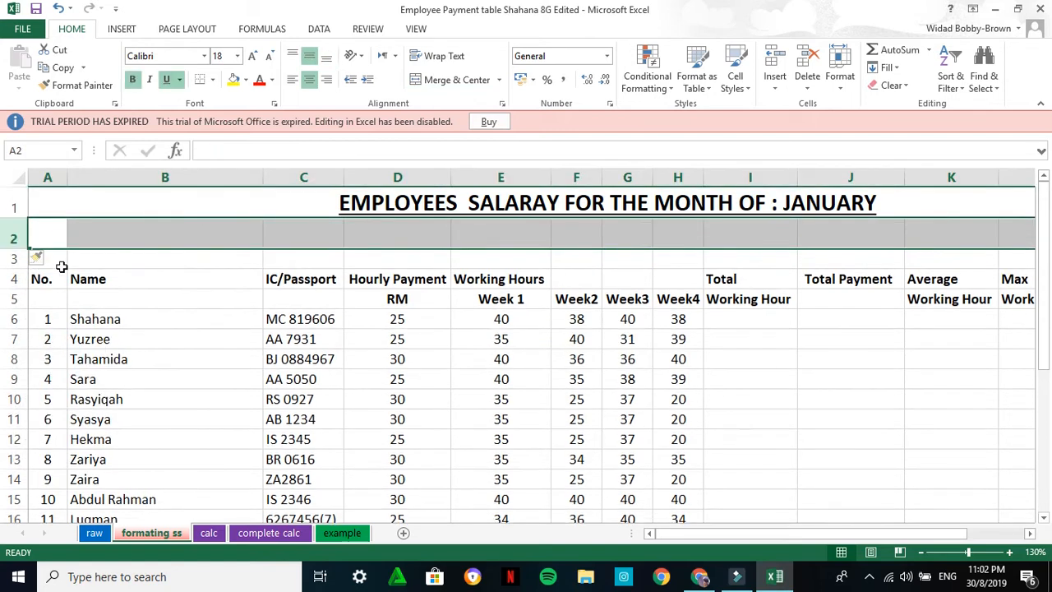
right_click(13, 237)
left_click(51, 338)
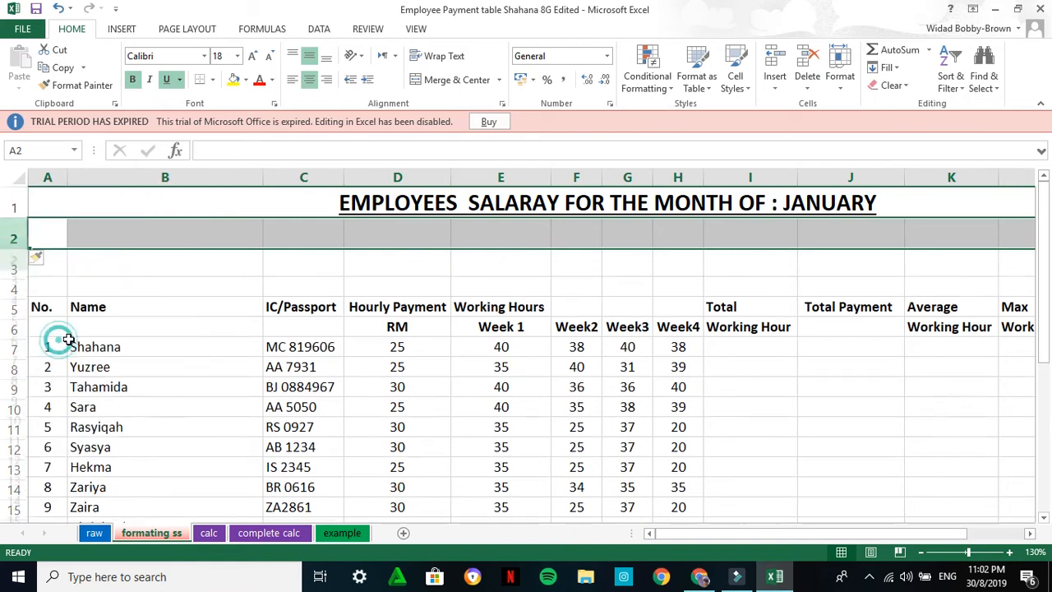
left_click(277, 362)
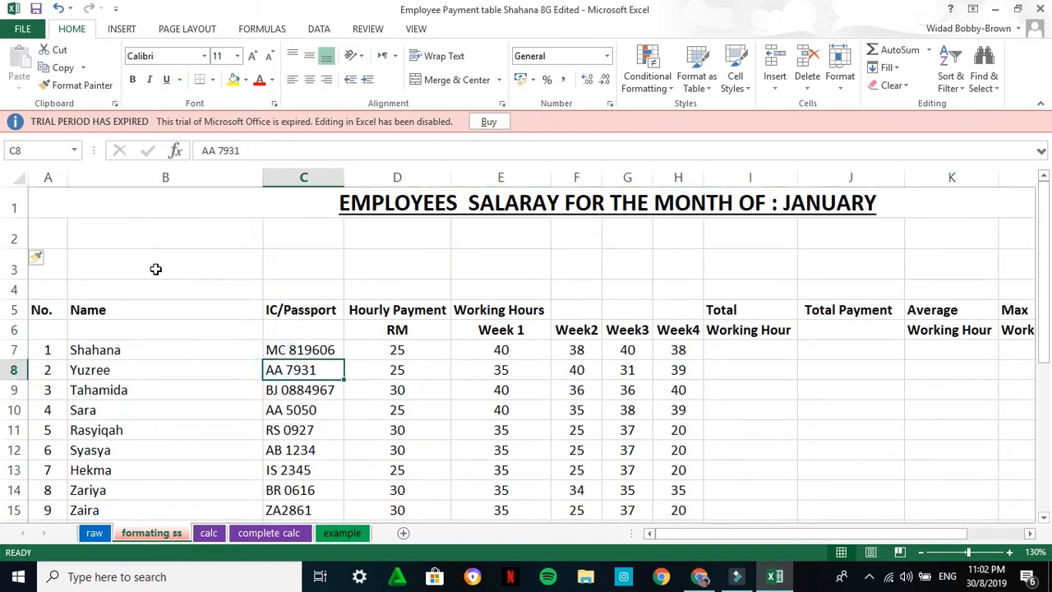
Insert one blank row directly above the table's No. and Name heading row
left_click(12, 309)
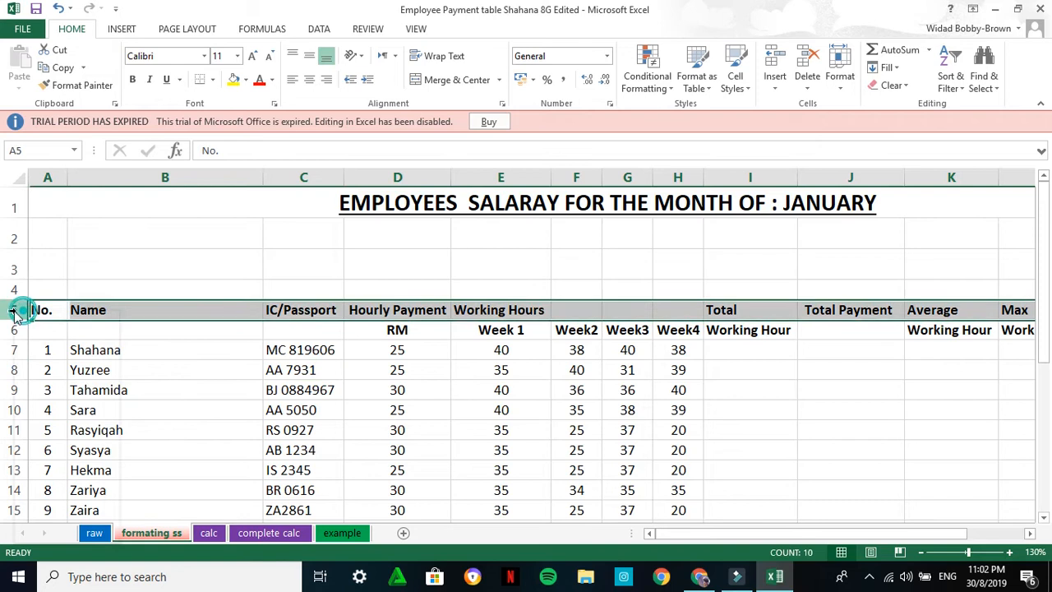
right_click(12, 309)
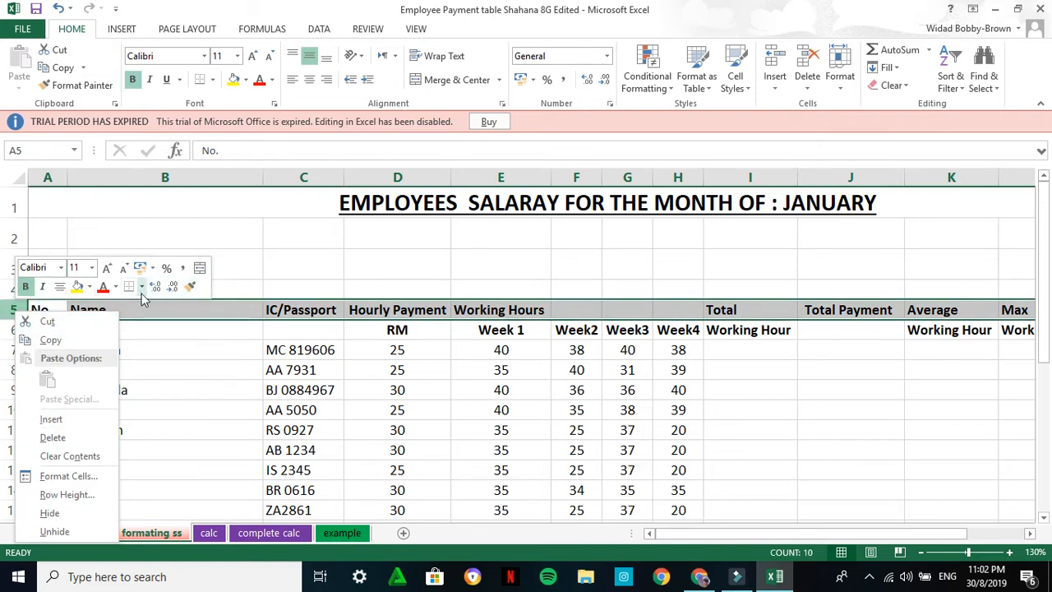
left_click(51, 419)
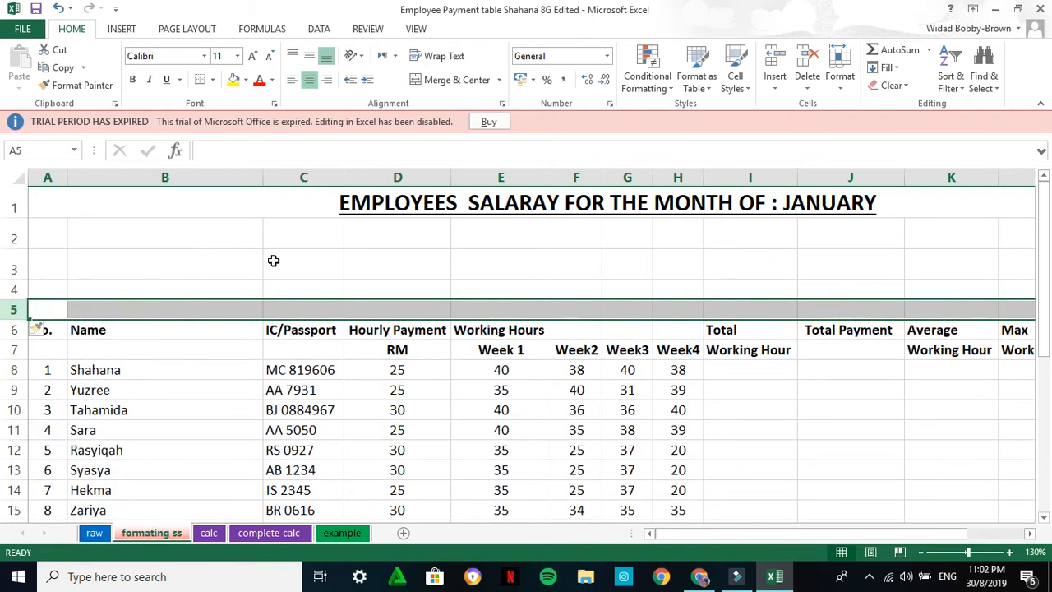
Delete blank rows 2 to 5 between the title and the table headings
left_click(24, 247)
left_click_drag(25, 249, 25, 311)
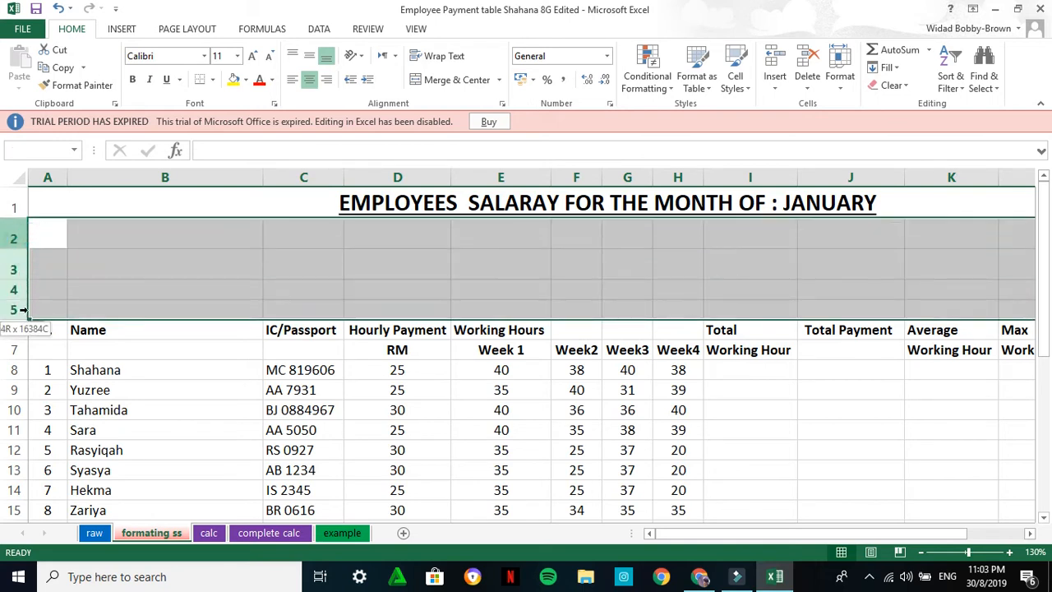
right_click(11, 273)
left_click(47, 395)
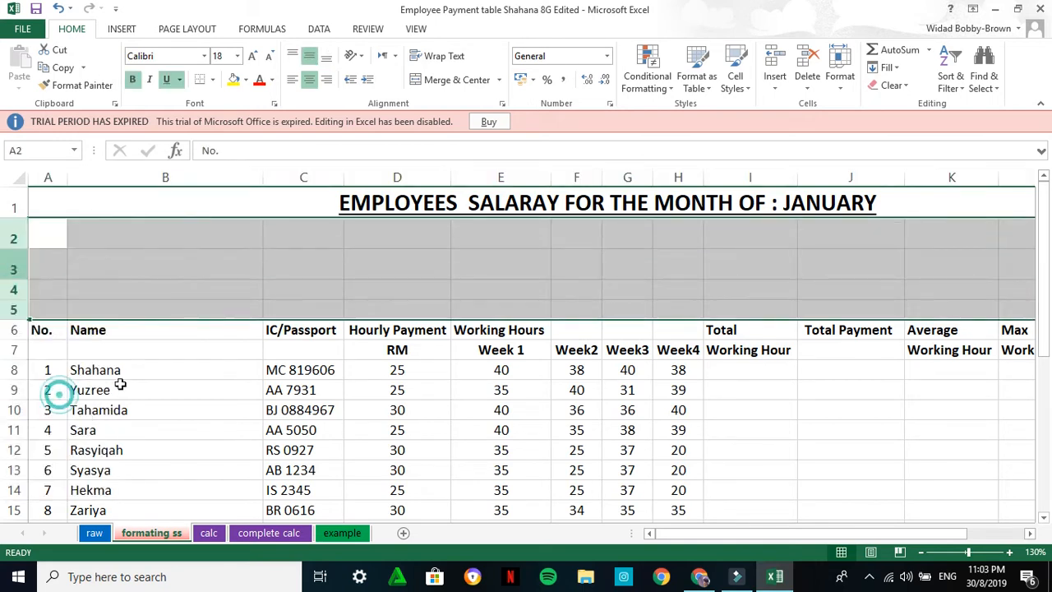
Insert a single blank row between the title and the table's heading row
left_click(13, 230)
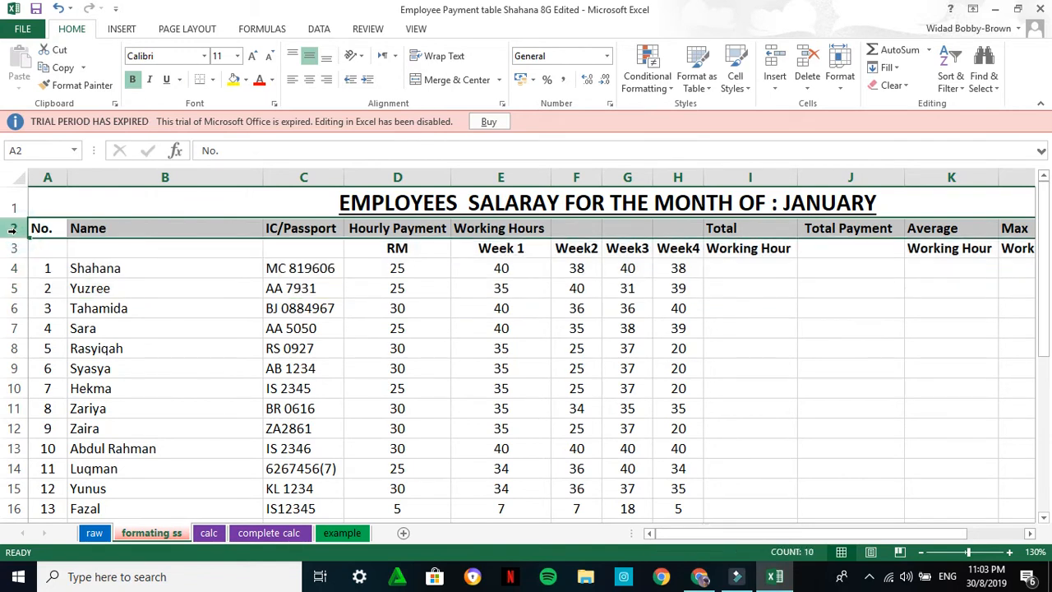
right_click(13, 229)
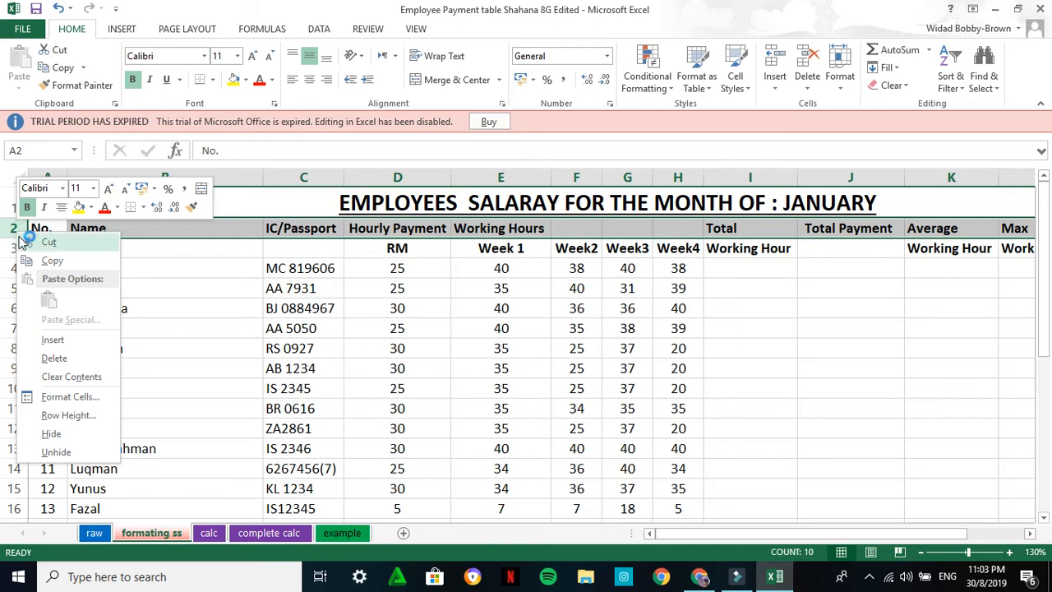
left_click(64, 339)
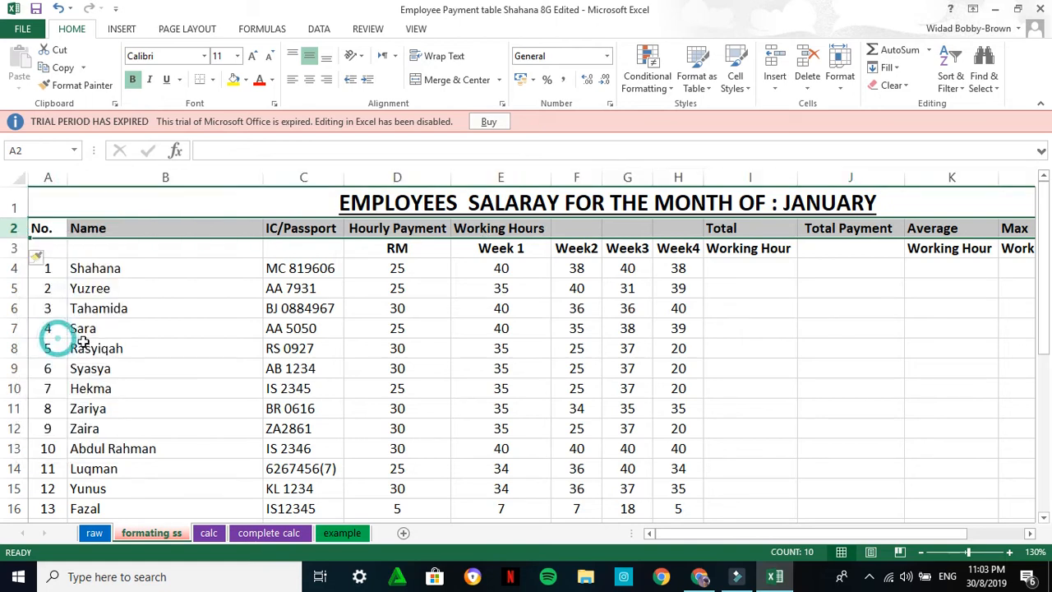
left_click(457, 300)
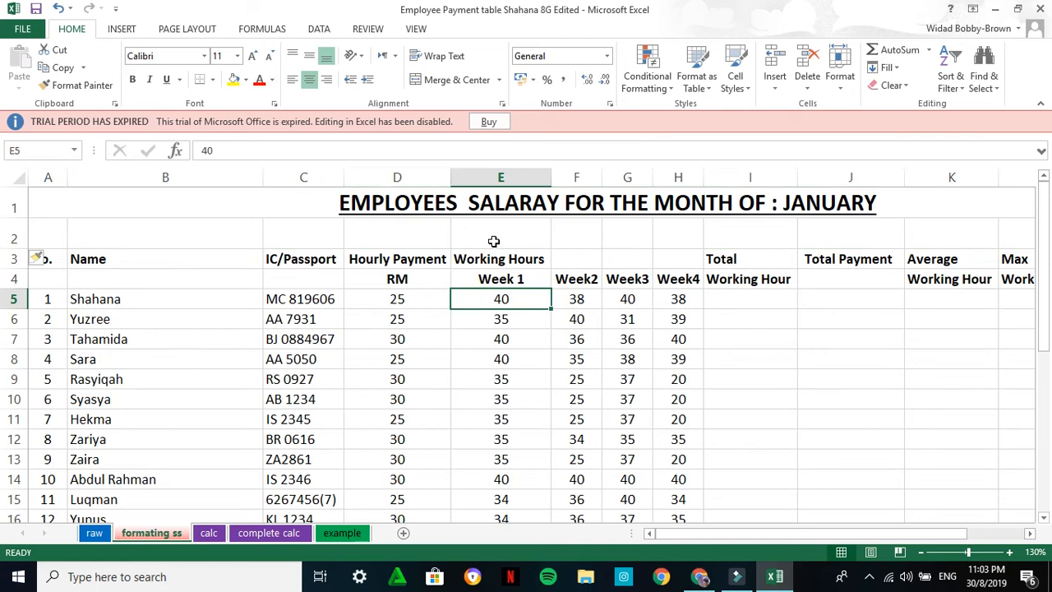
Insert two blank columns between the Name and IC/Passport columns
right_click(301, 177)
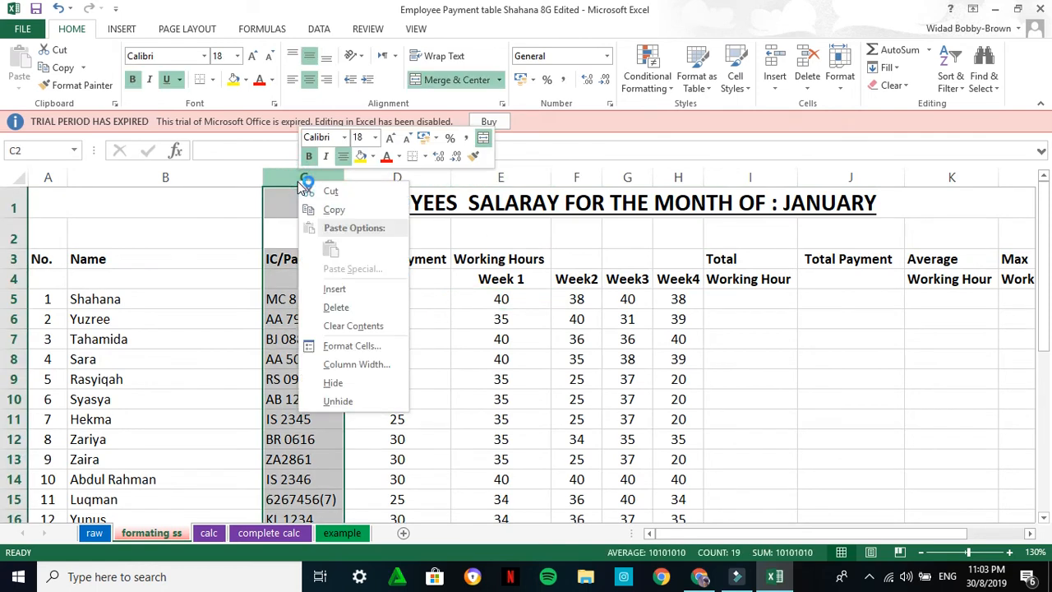
left_click(342, 290)
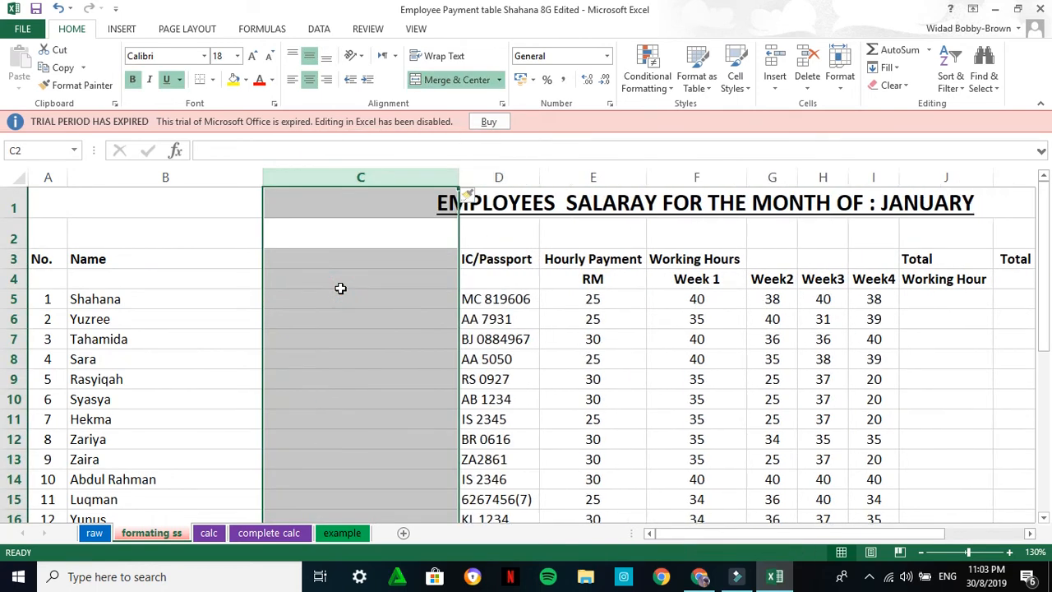
right_click(499, 179)
left_click(537, 287)
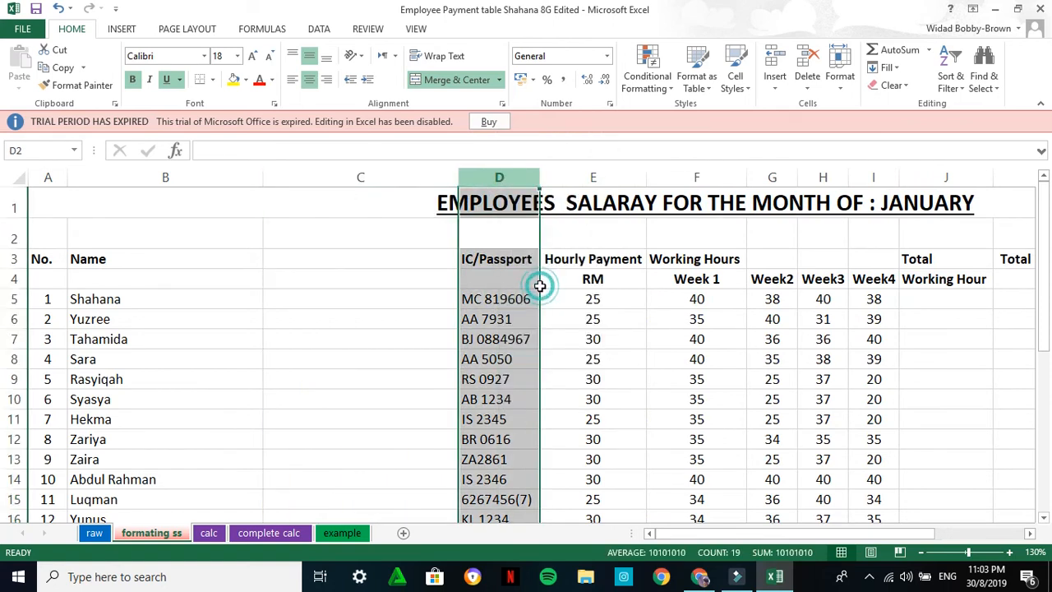
Delete the two blank columns C and D between Name and IC/Passport
left_click_drag(407, 178, 508, 173)
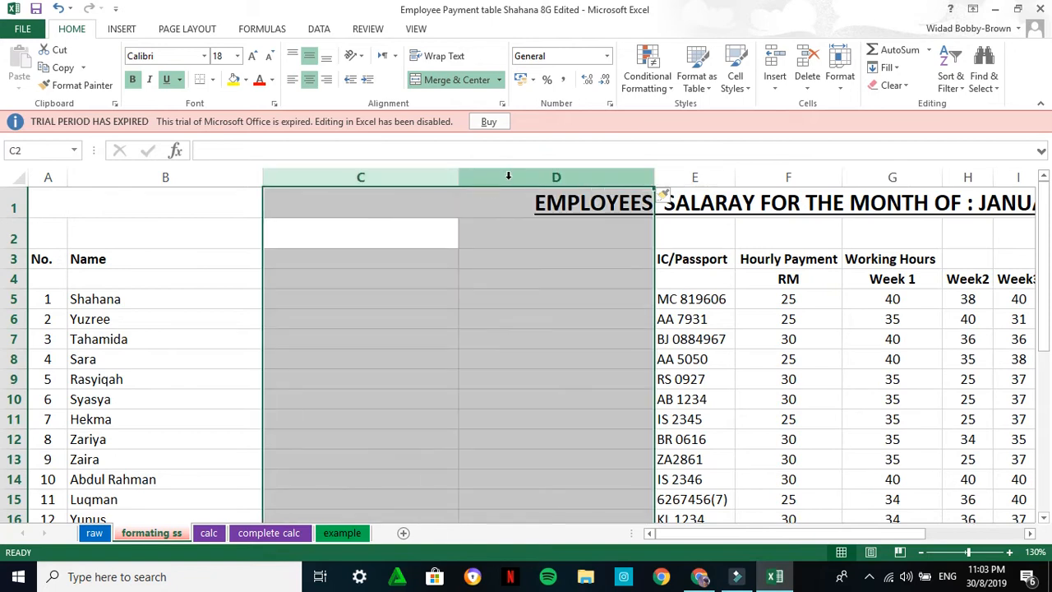
right_click(508, 175)
left_click(539, 302)
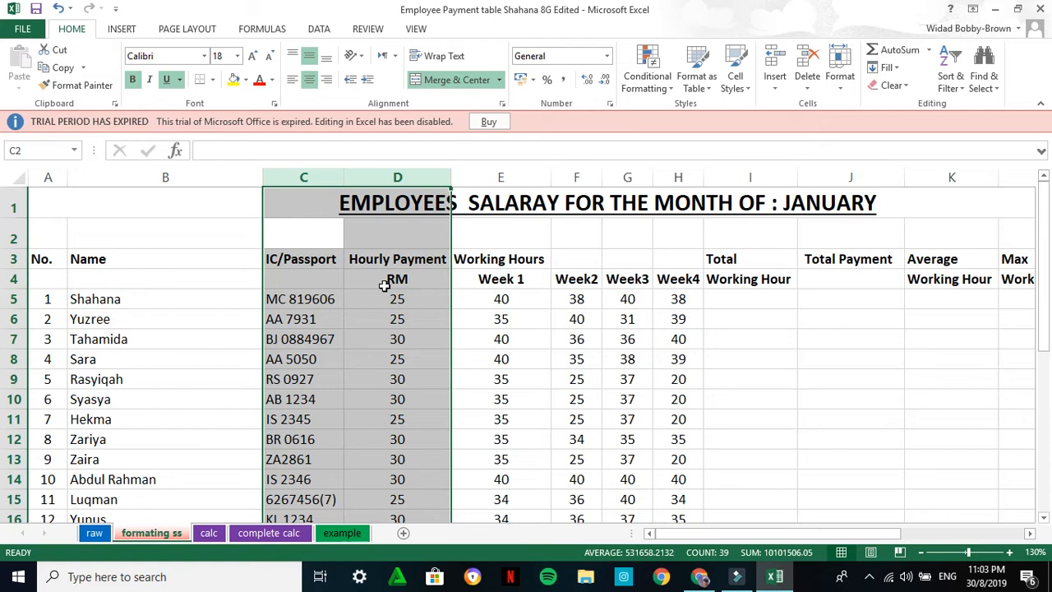
left_click(373, 343)
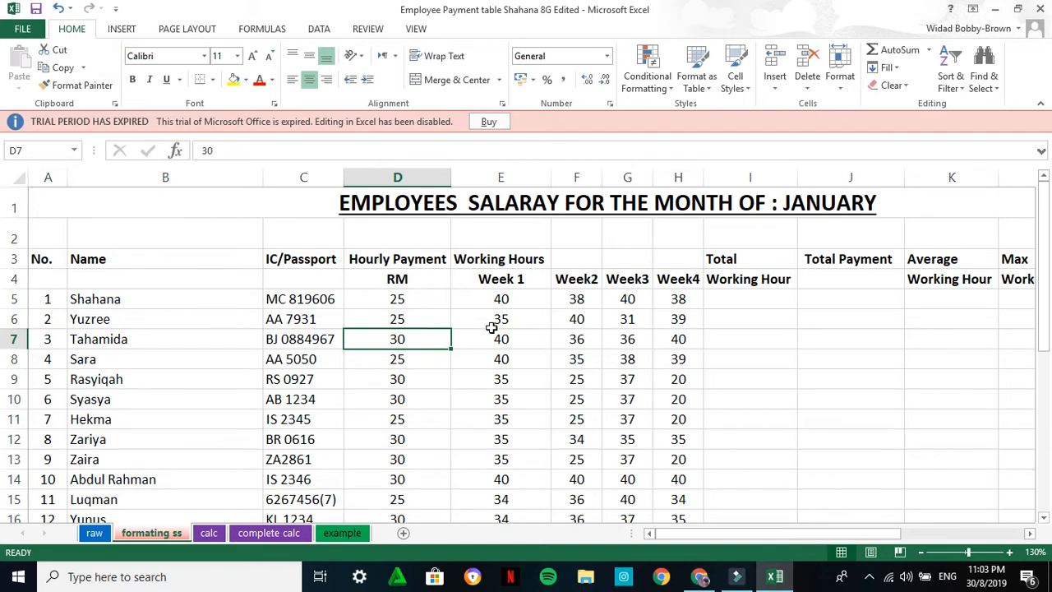
Apply all borders to the table range A3:M22 on the formating ss sheet, using the calc sheet as reference
left_click(211, 534)
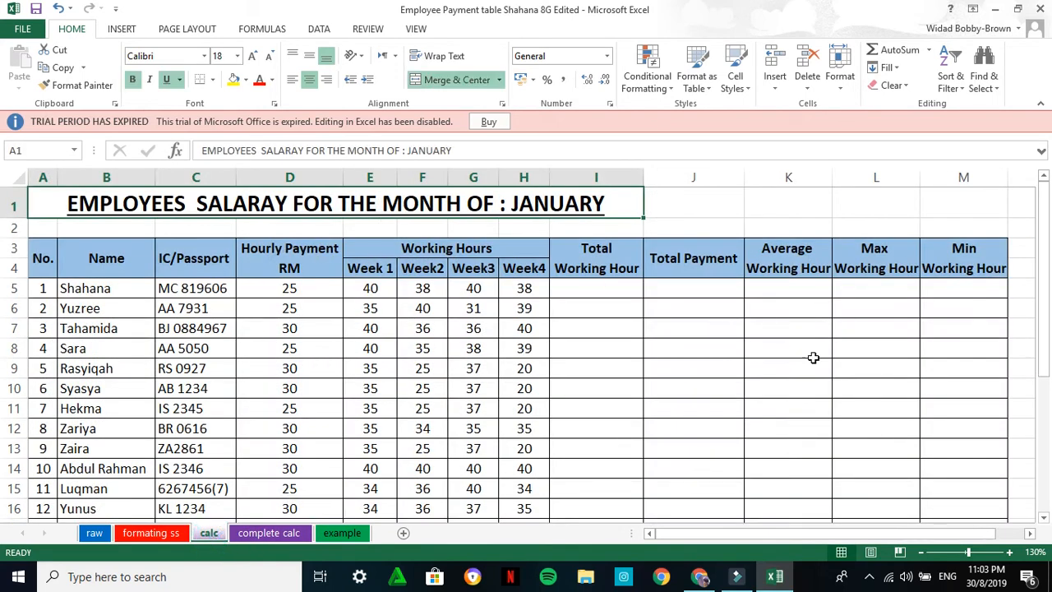
left_click(176, 540)
left_click_drag(41, 263, 712, 482)
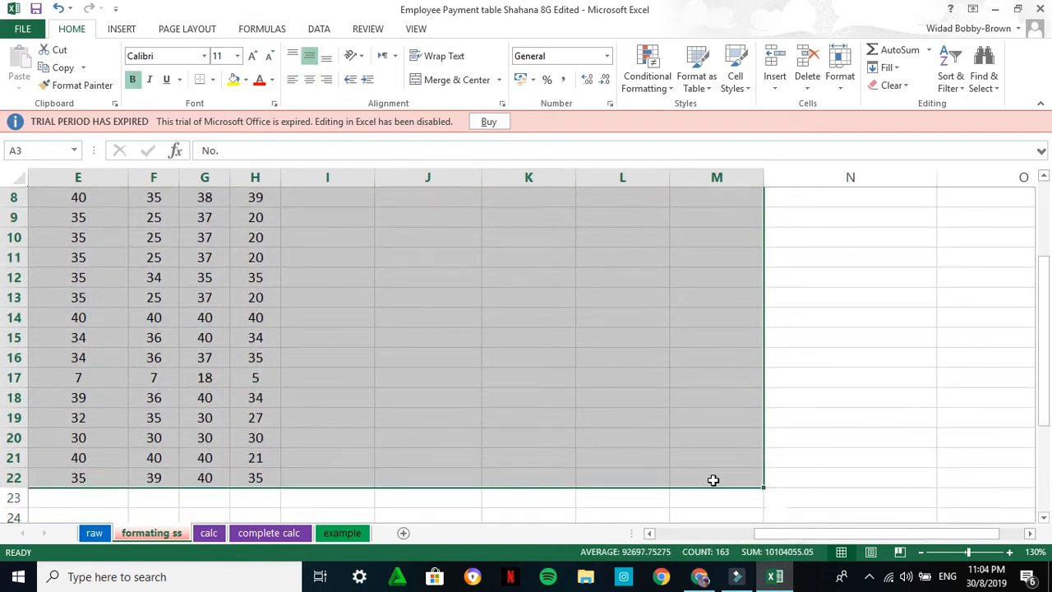
left_click_drag(956, 535, 859, 534)
scroll(320, 301, "up", 3)
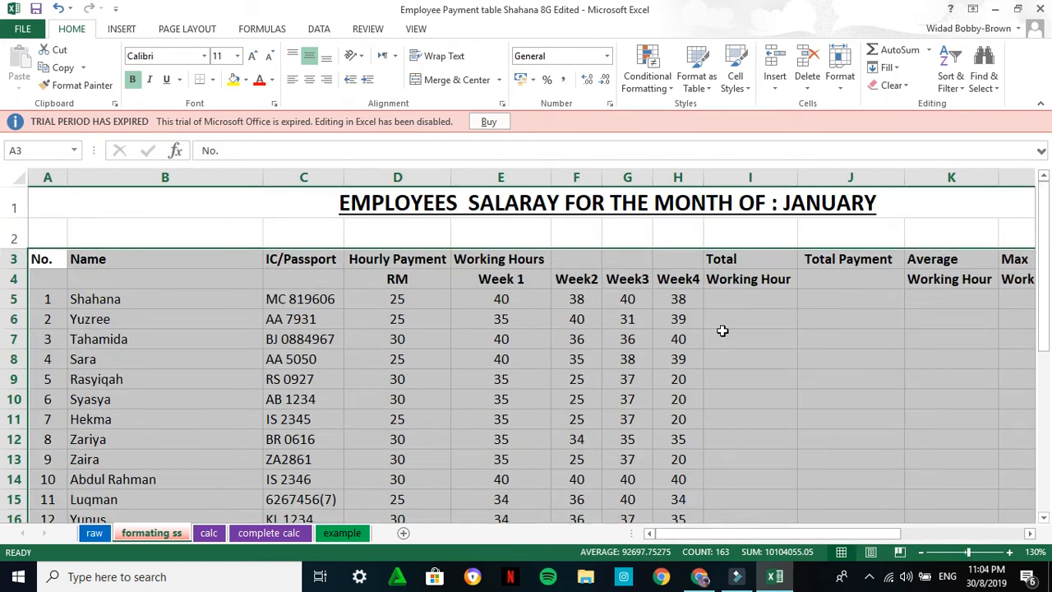
left_click(213, 81)
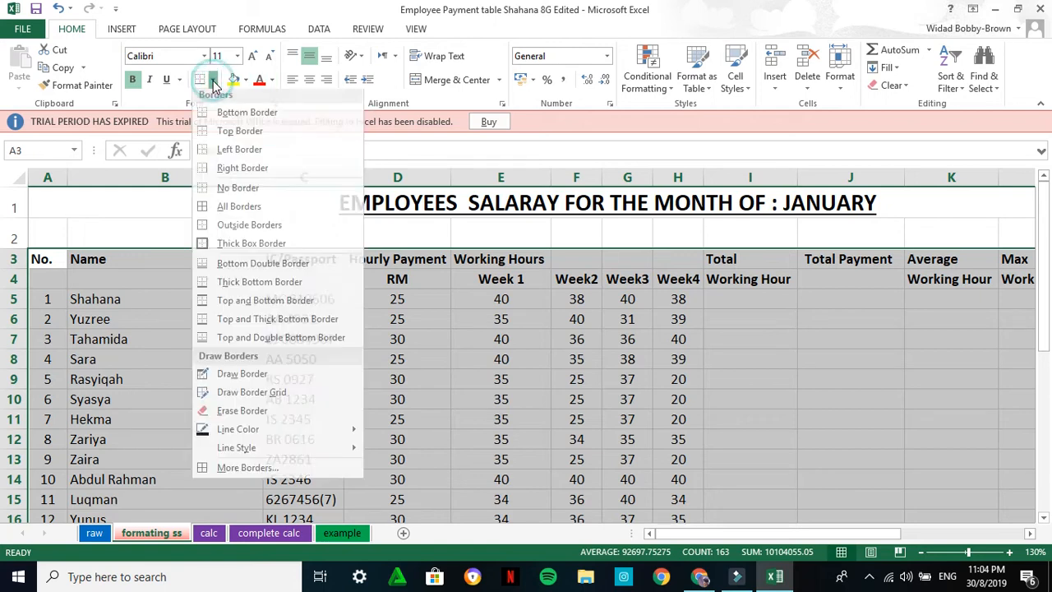
left_click(213, 211)
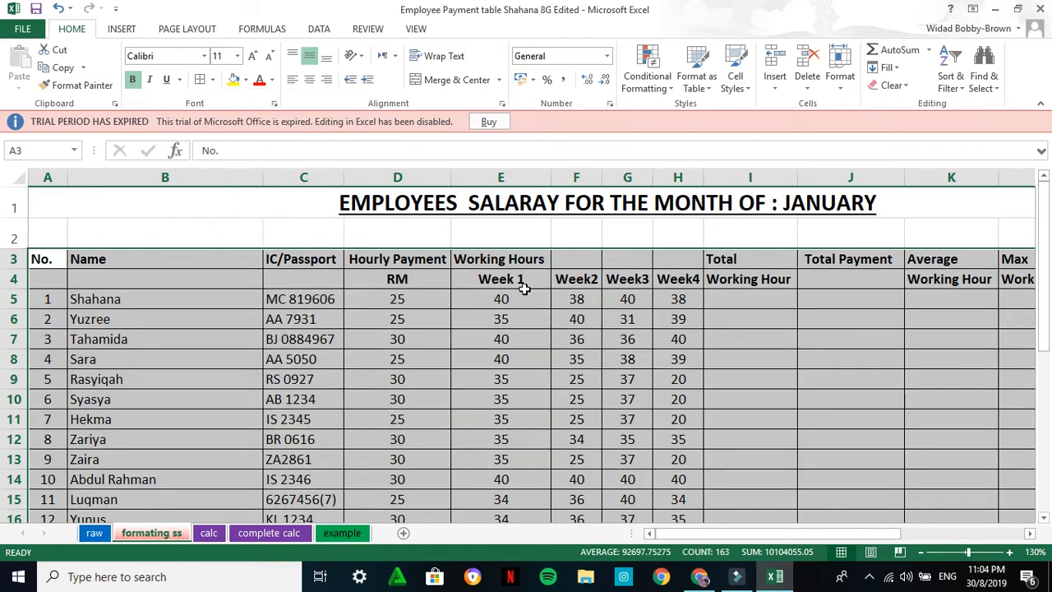
left_click(295, 281)
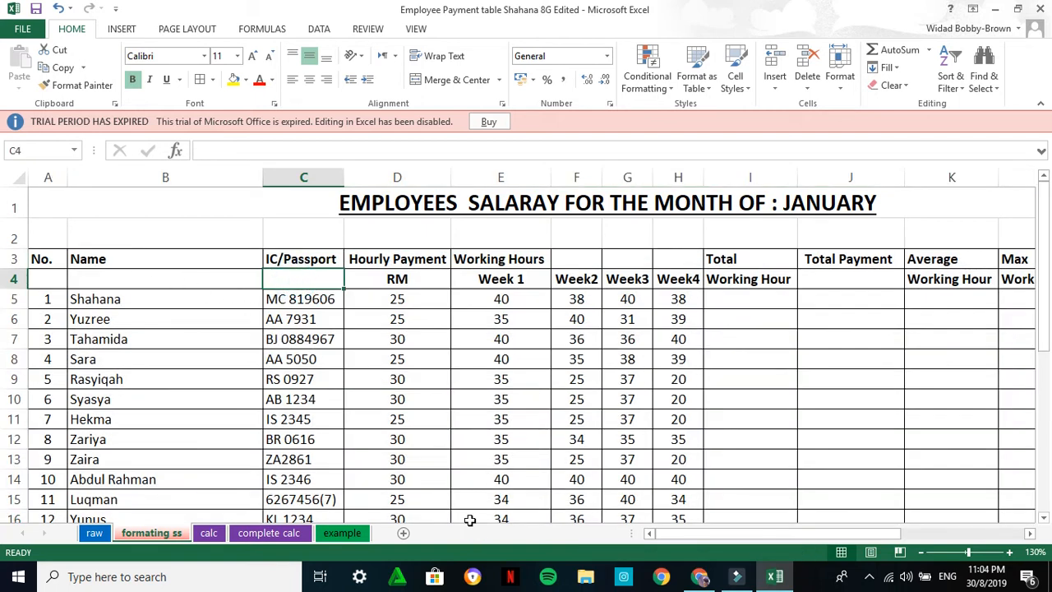
Clear the borders of the No. heading cells A3:A4 and give them outside borders, following the calc sheet
mouse_move(745, 535)
left_mouse_down()
mouse_move(760, 535)
mouse_move(737, 535)
left_mouse_up()
left_click(209, 533)
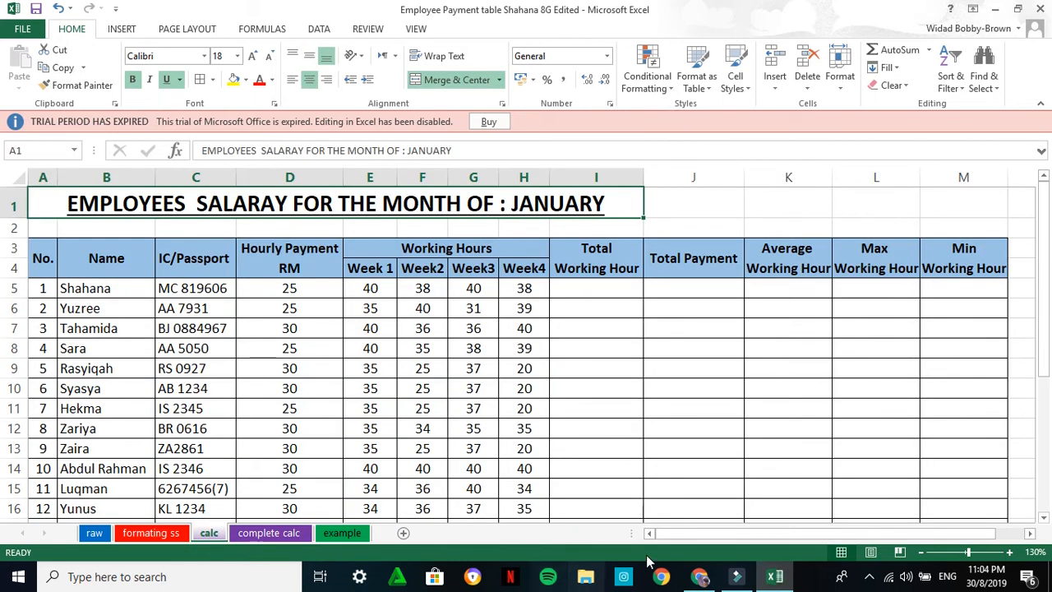
left_click(158, 535)
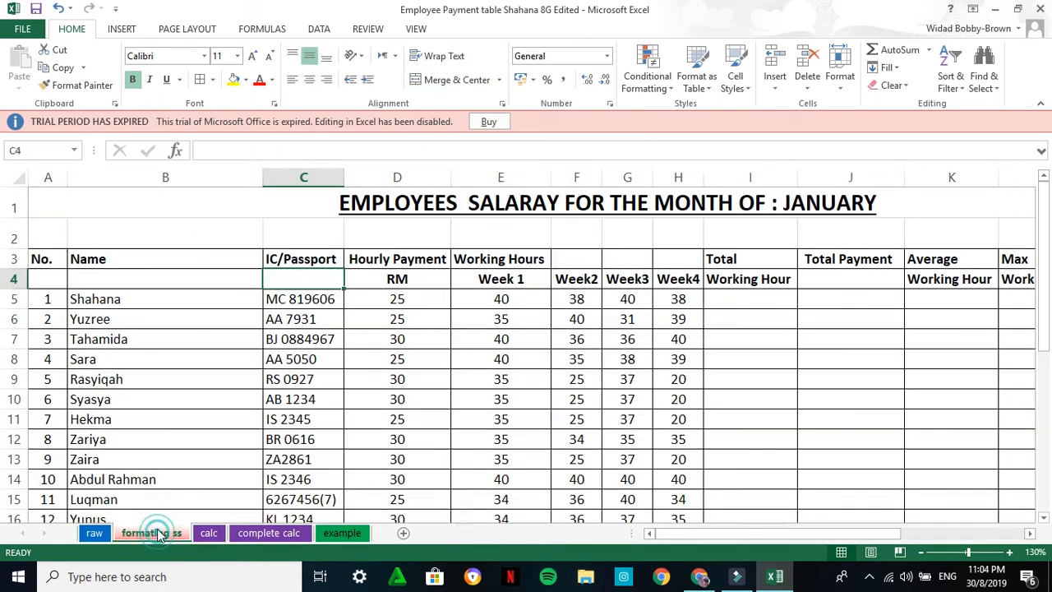
left_click(54, 260)
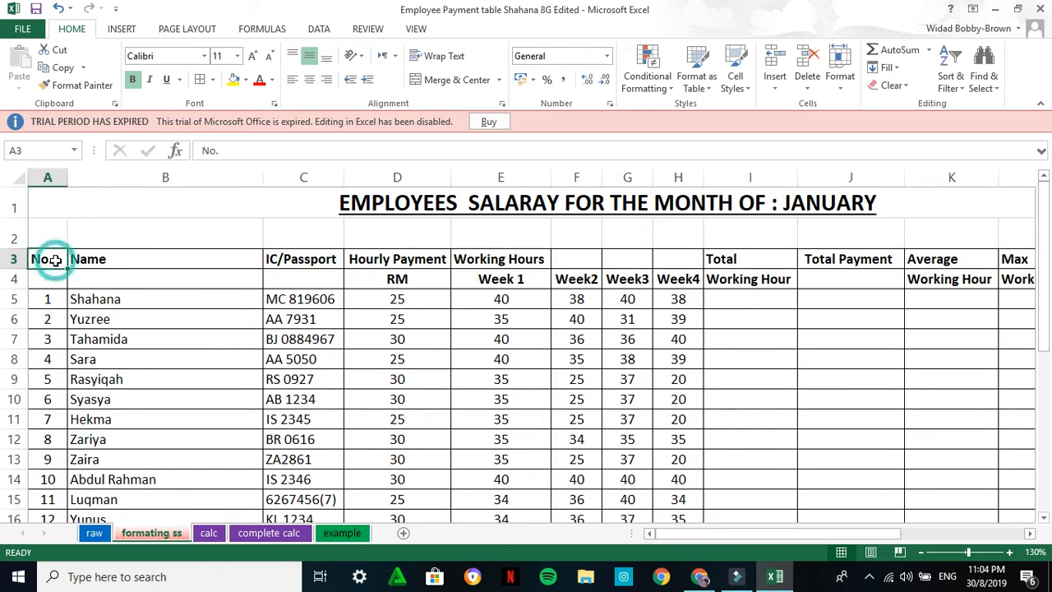
left_click_drag(54, 260, 56, 278)
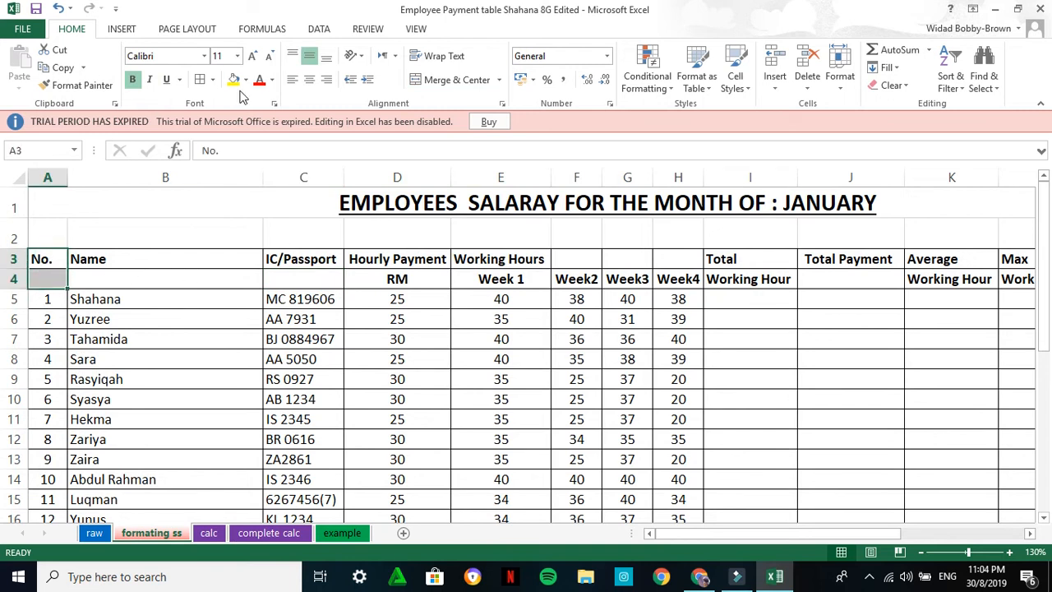
left_click(214, 81)
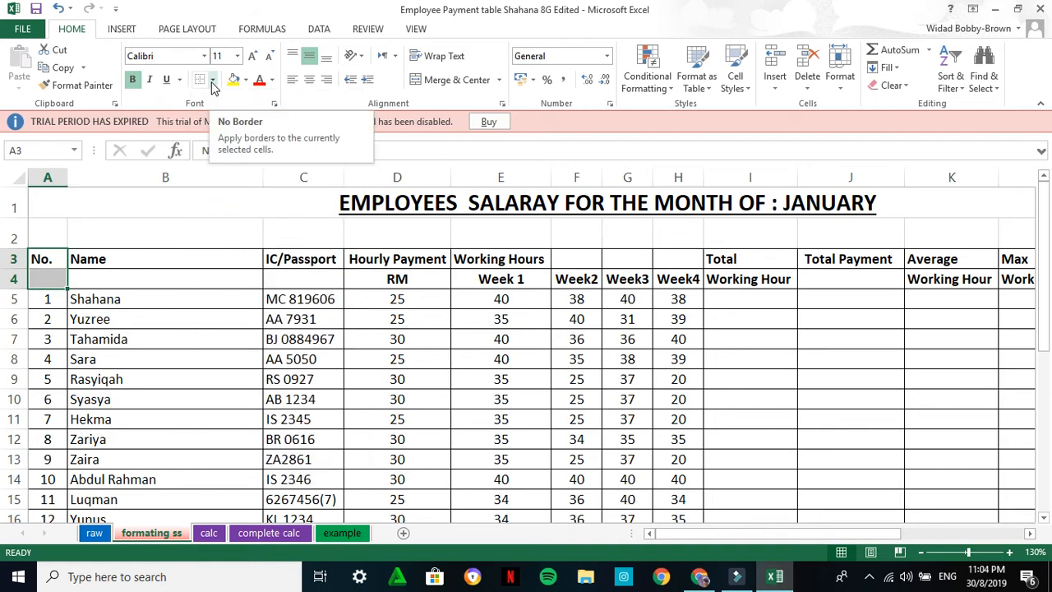
left_click(135, 298)
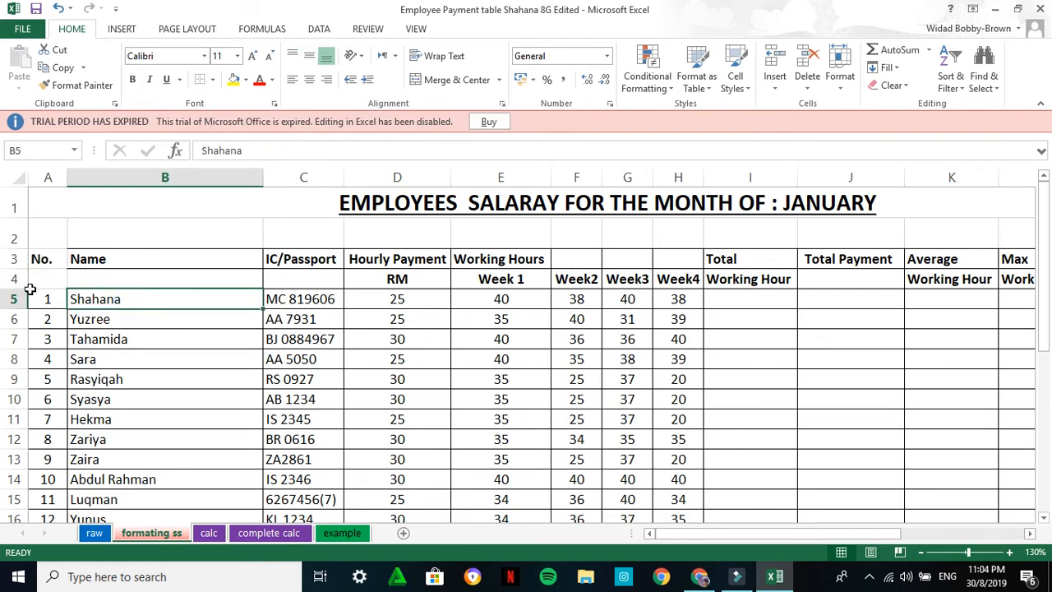
left_click_drag(41, 259, 45, 278)
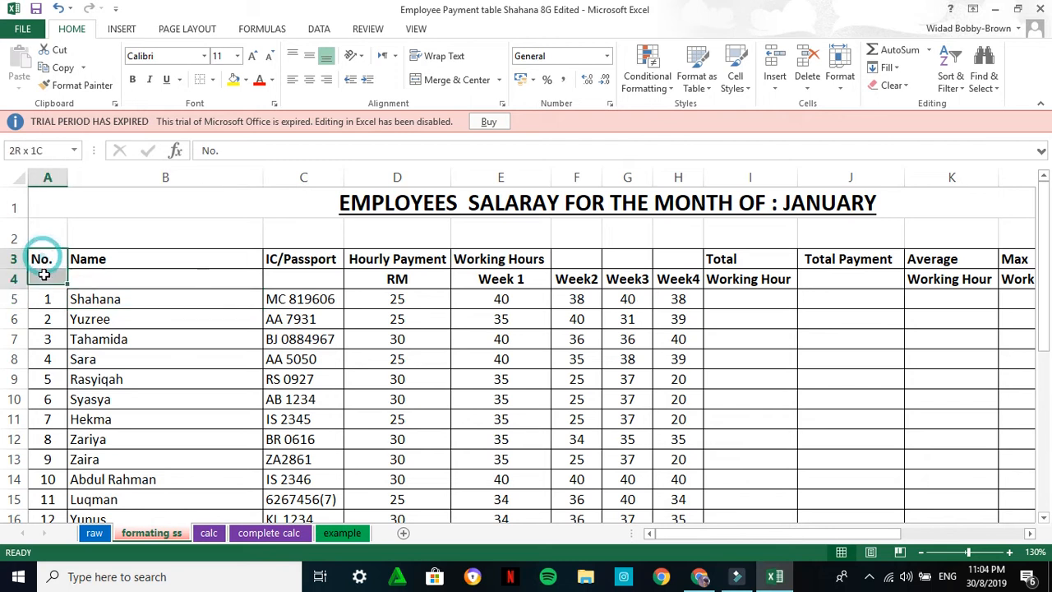
left_click(213, 79)
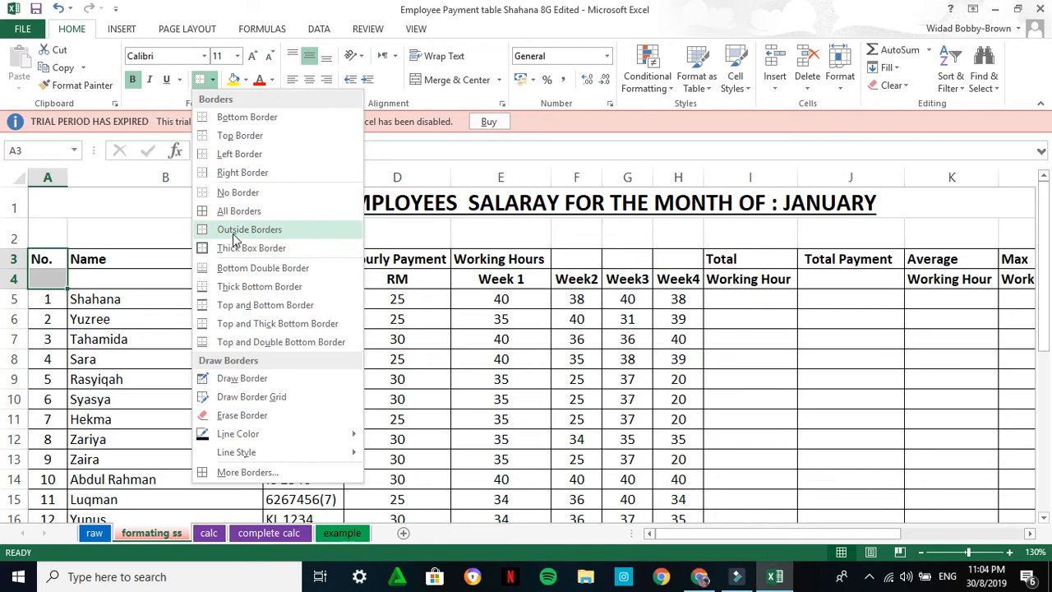
left_click(233, 229)
left_click(162, 343)
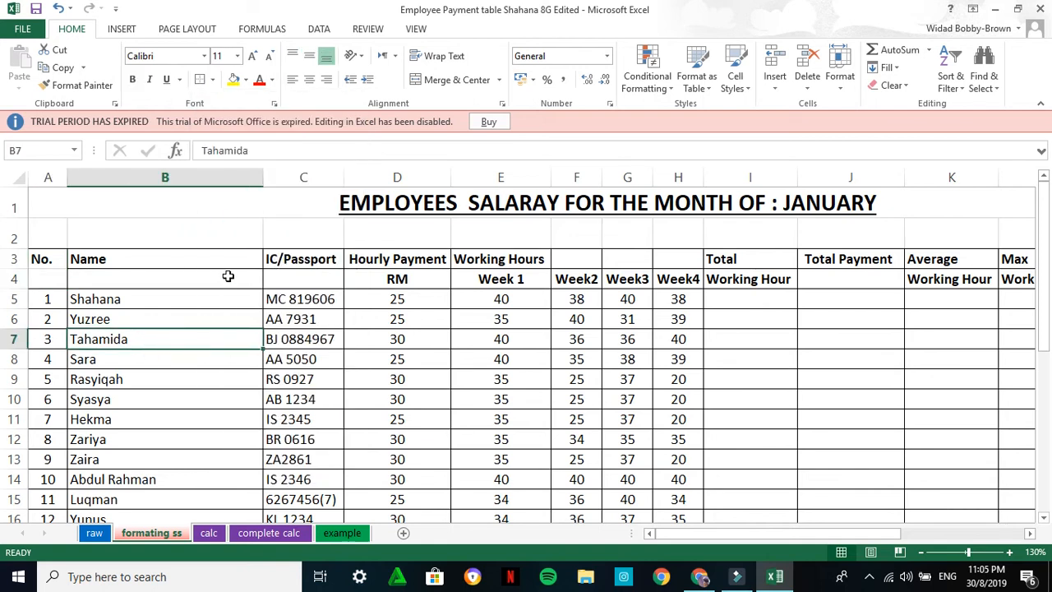
Replace the borders of the Name, IC/Passport and Hourly Payment heading cells in rows 3 and 4 with outside borders
left_click_drag(231, 261, 231, 276)
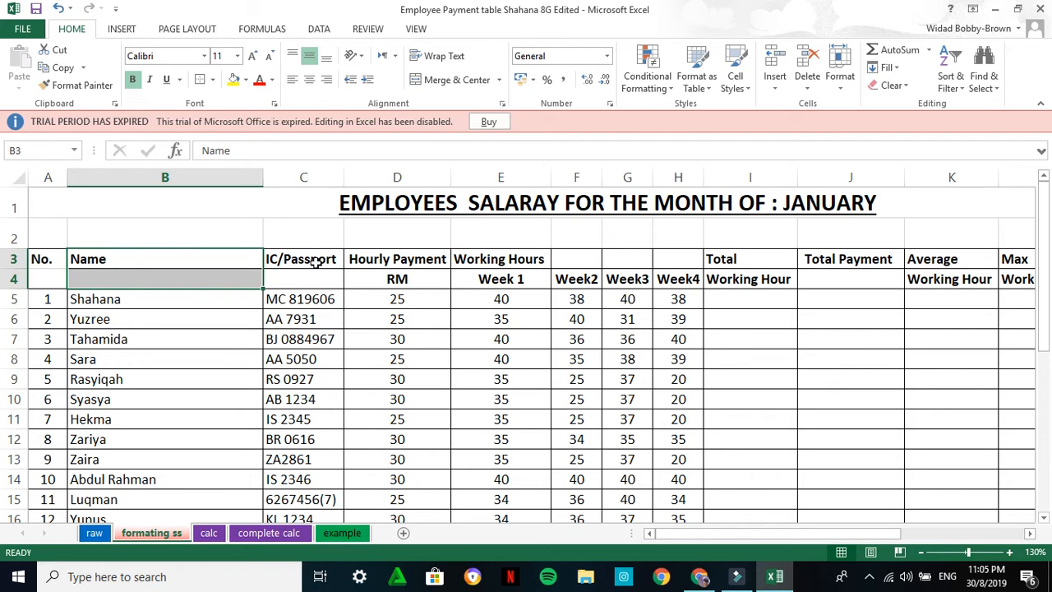
left_click_drag(317, 261, 319, 275, "ctrl")
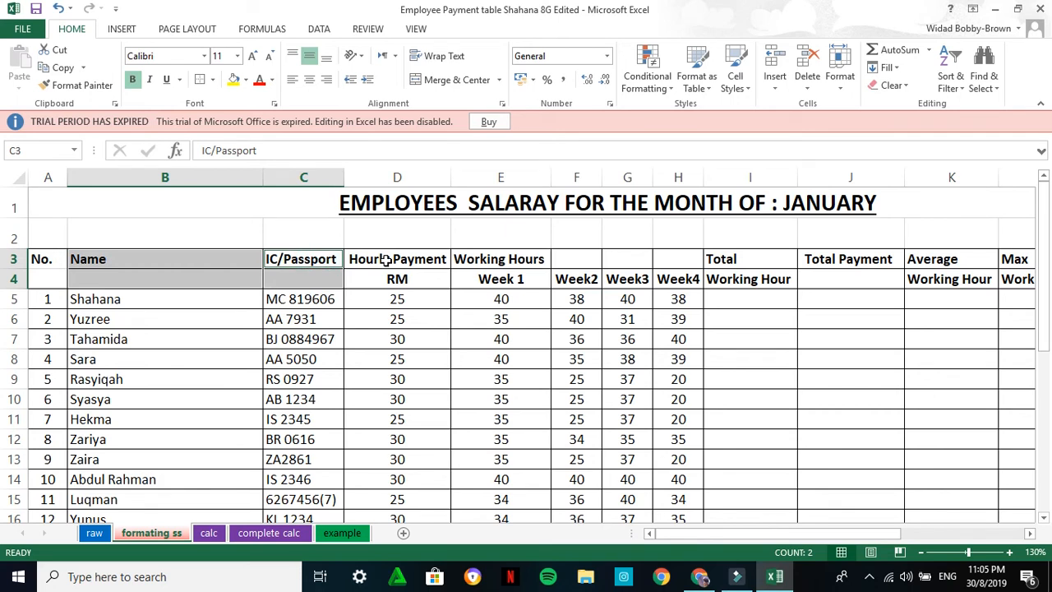
left_click_drag(387, 258, 394, 276, "ctrl")
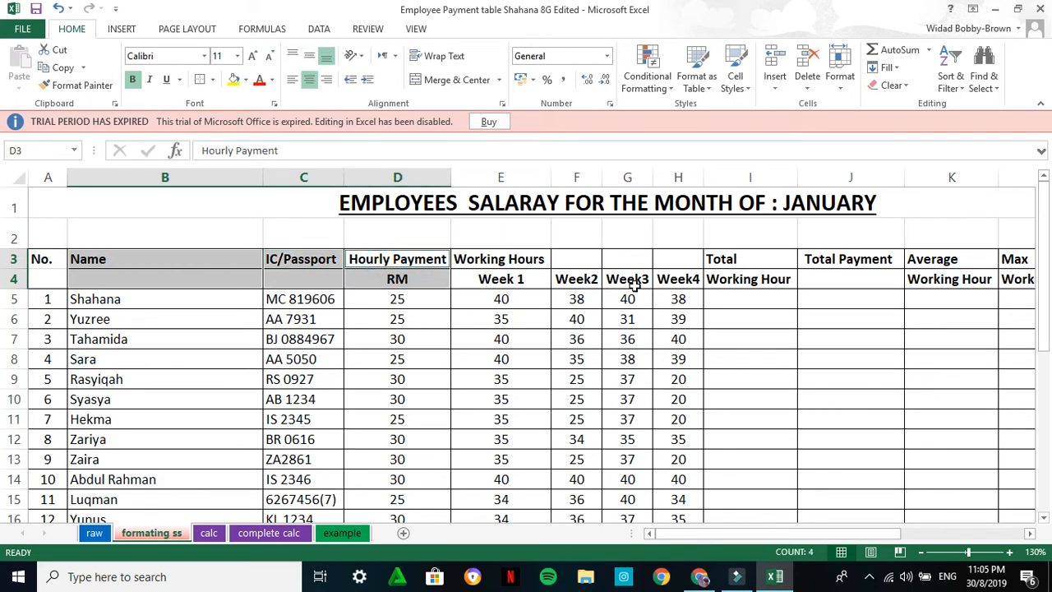
left_click(212, 79)
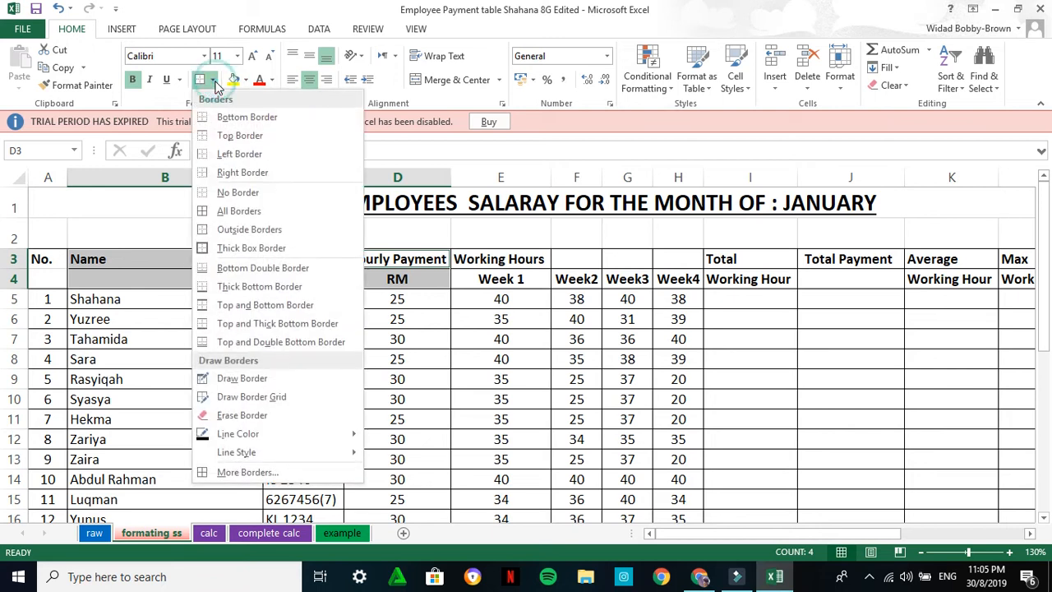
left_click(237, 192)
left_click(215, 82)
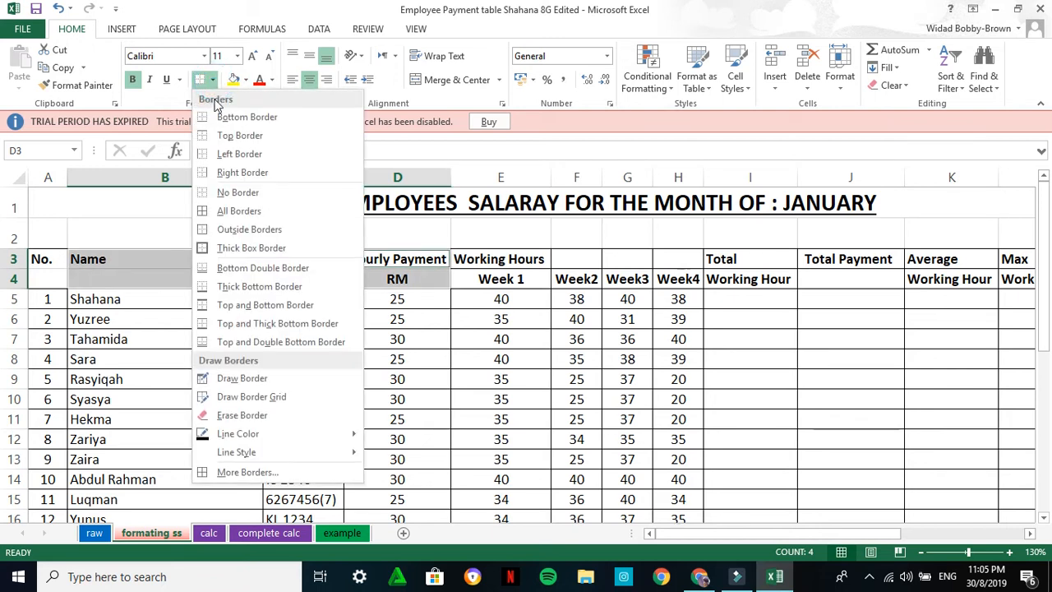
left_click(230, 232)
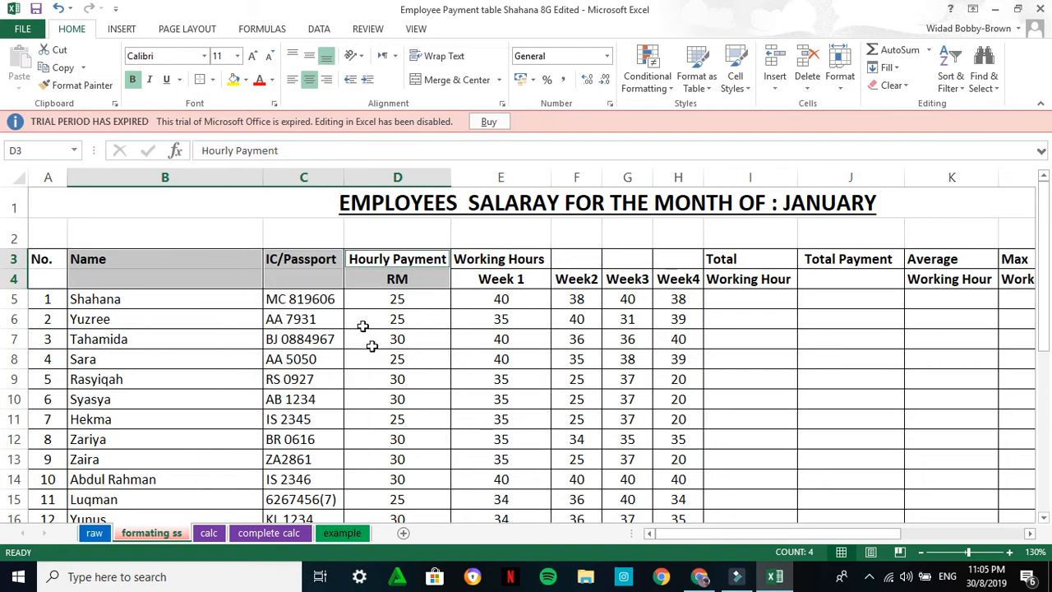
left_click(212, 80)
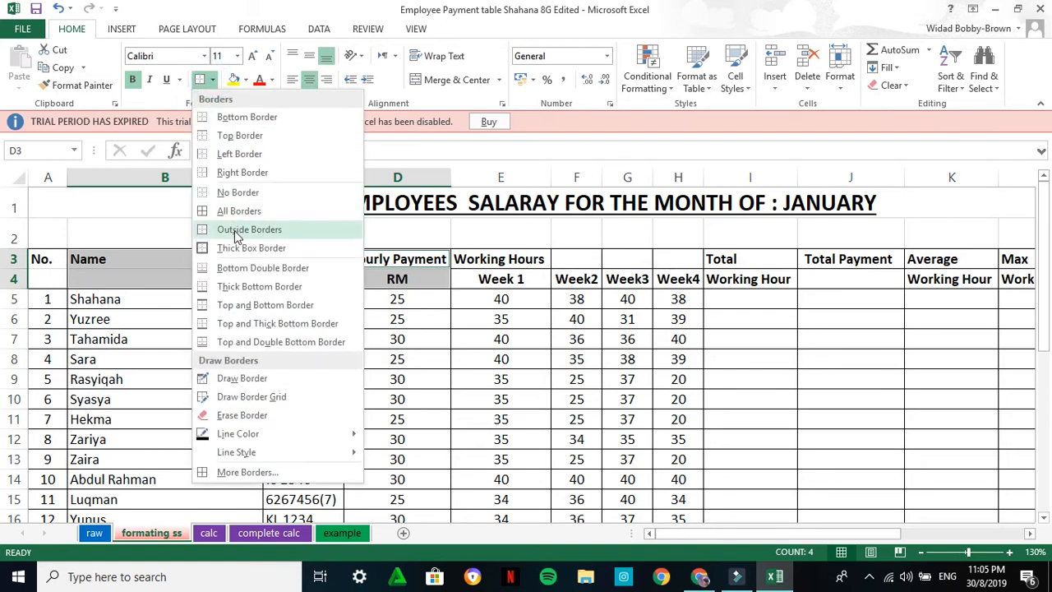
left_click(403, 261)
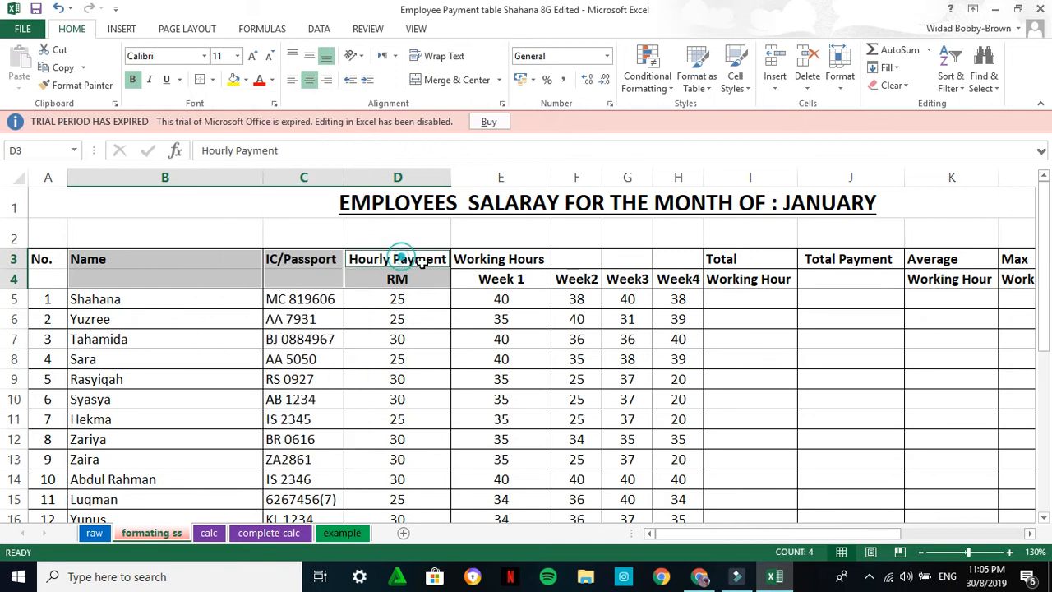
left_click(431, 321)
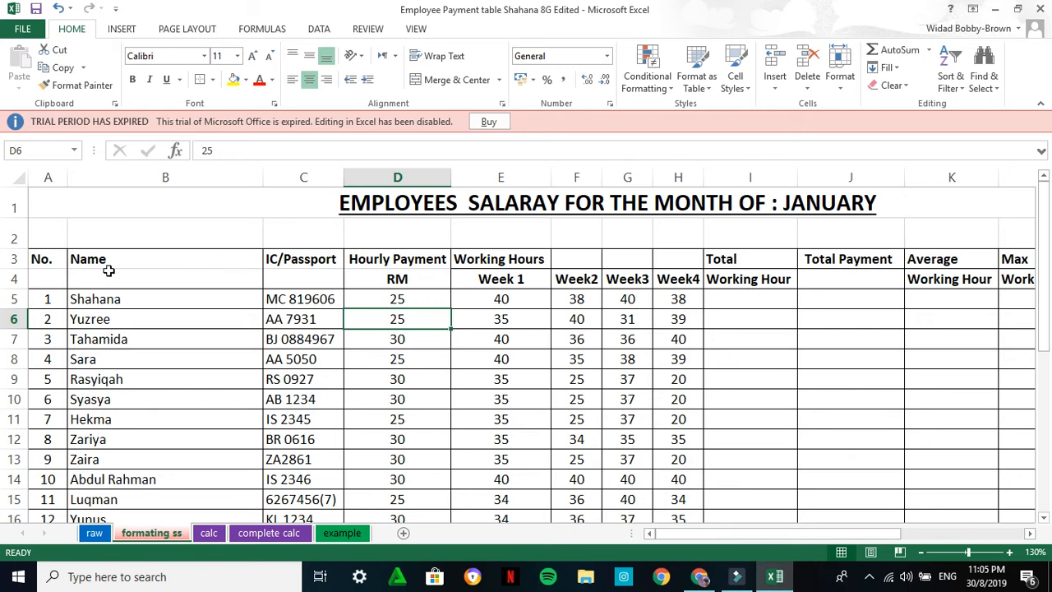
Center the text of all table headings in A3:M4 horizontally
left_click_drag(48, 261, 735, 275)
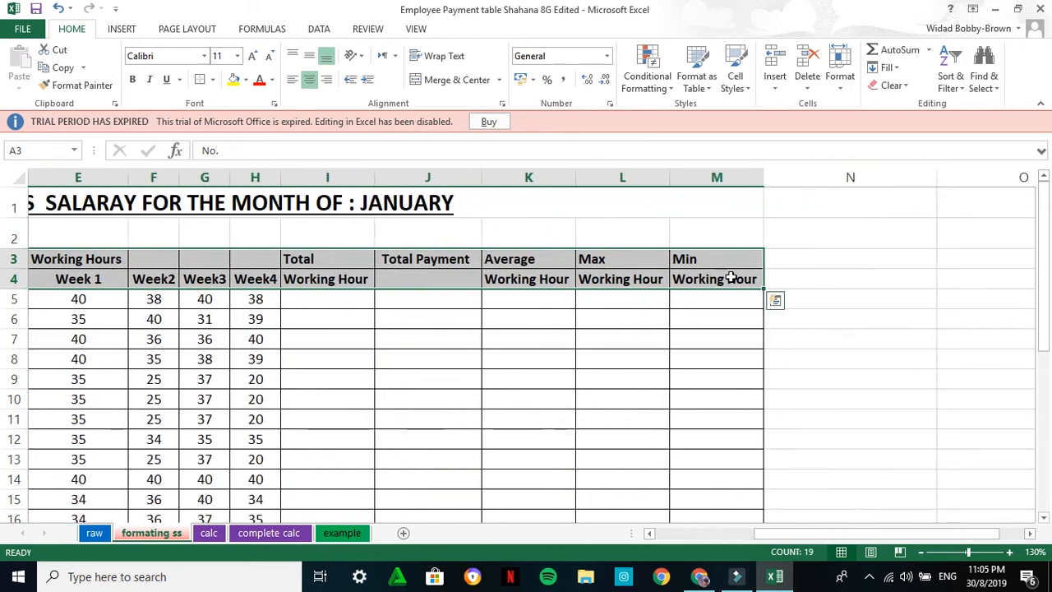
left_click(311, 80)
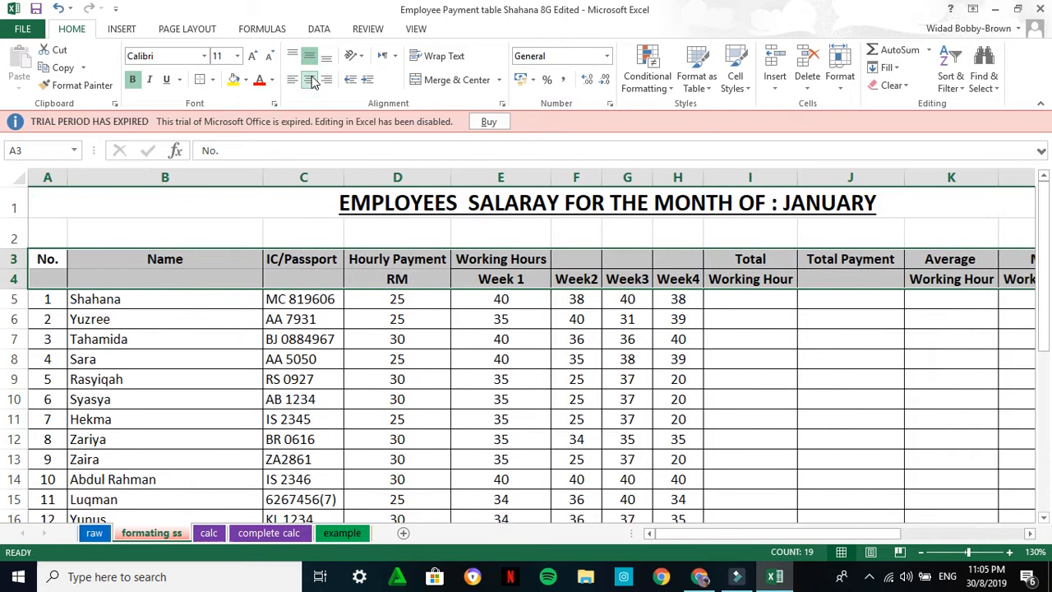
left_click(853, 362)
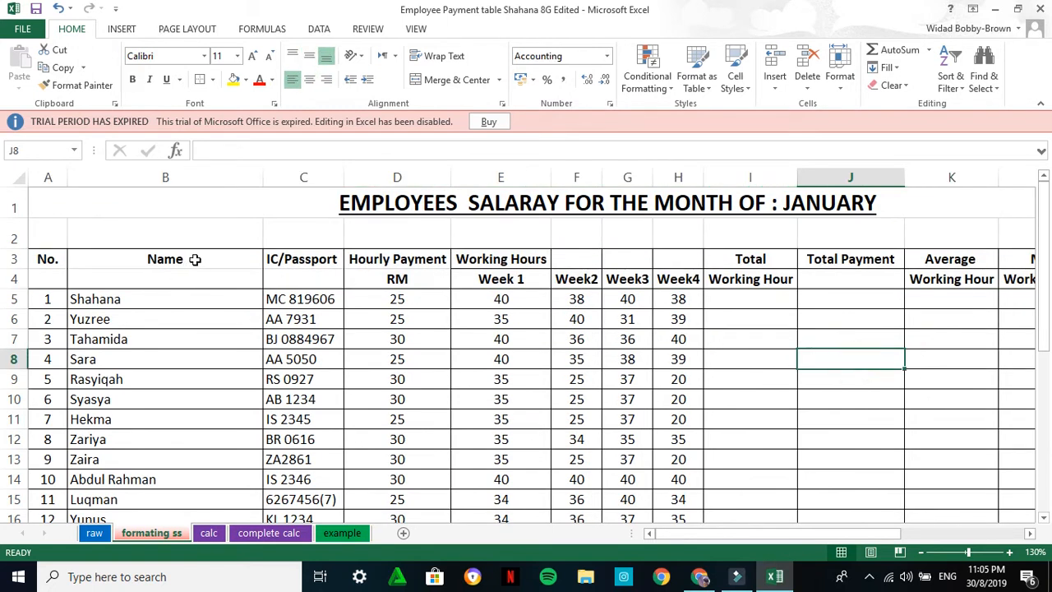
left_click_drag(195, 259, 197, 272)
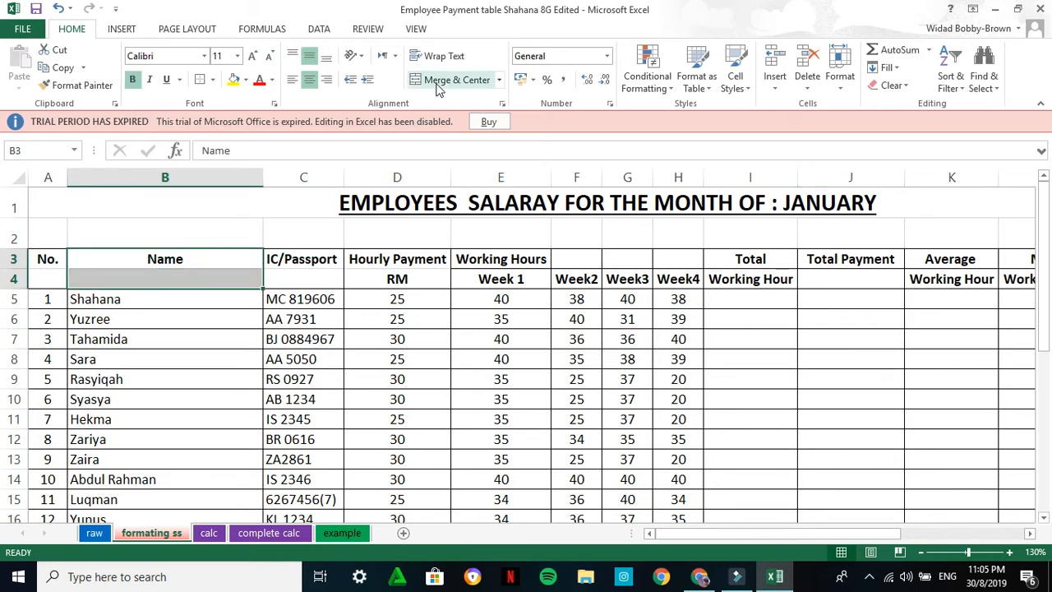
left_click(360, 337)
left_click(238, 208)
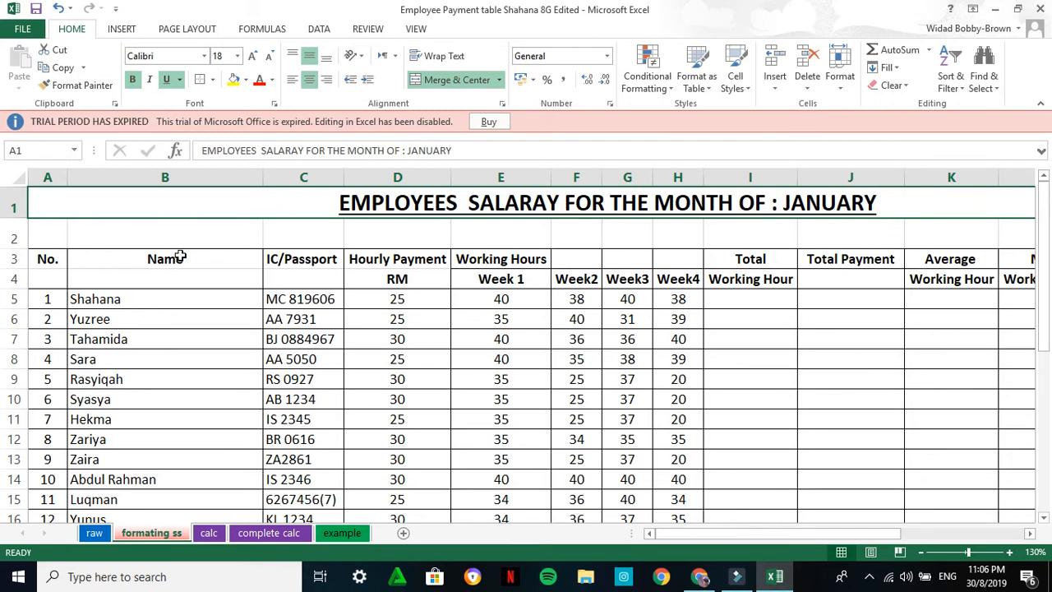
Merge and center the Name heading over B3:B4 and the No. heading over A3:A4
left_click_drag(180, 257, 181, 272)
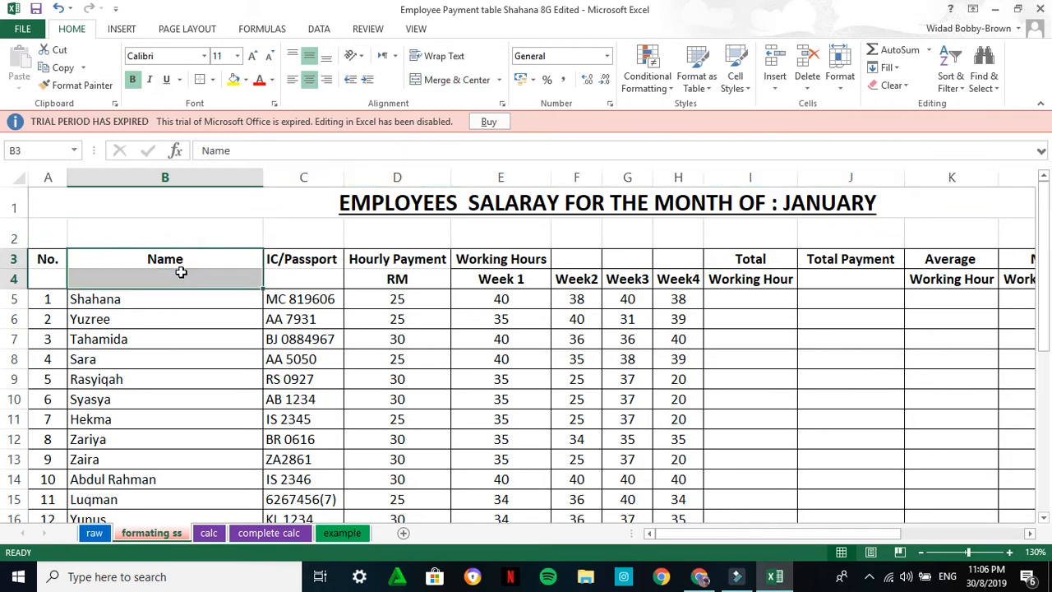
left_click(432, 80)
left_click_drag(62, 261, 54, 279)
left_click(450, 80)
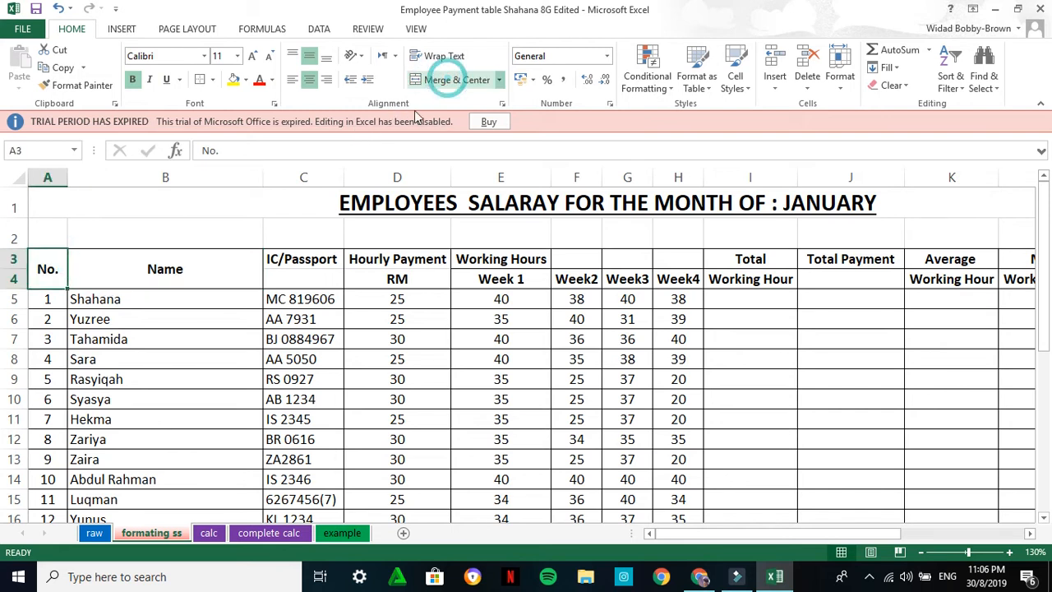
Merge and center the IC/Passport heading over C3:C4
left_click(208, 262)
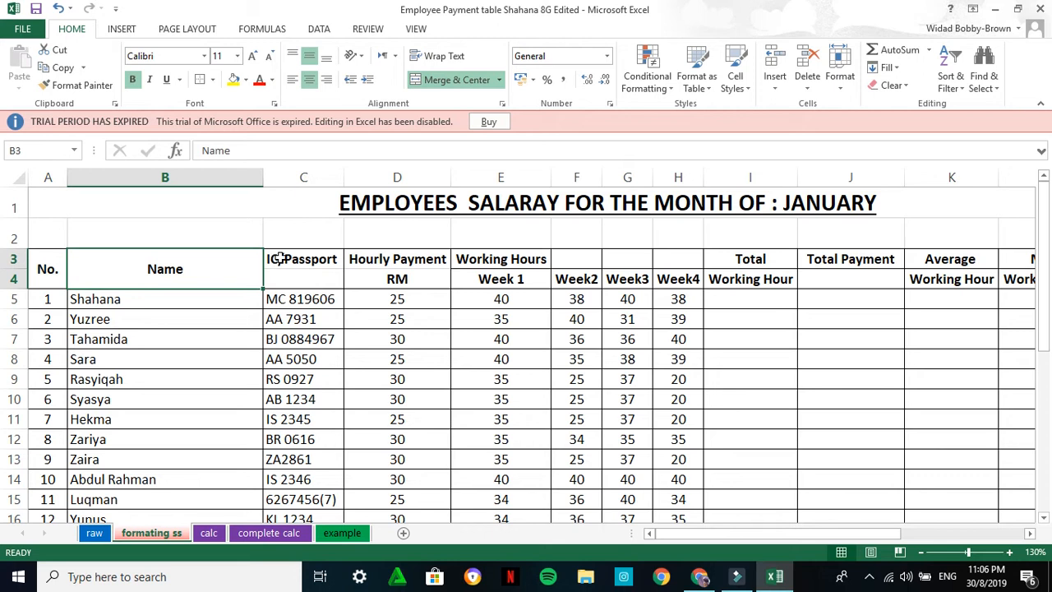
left_click(310, 211)
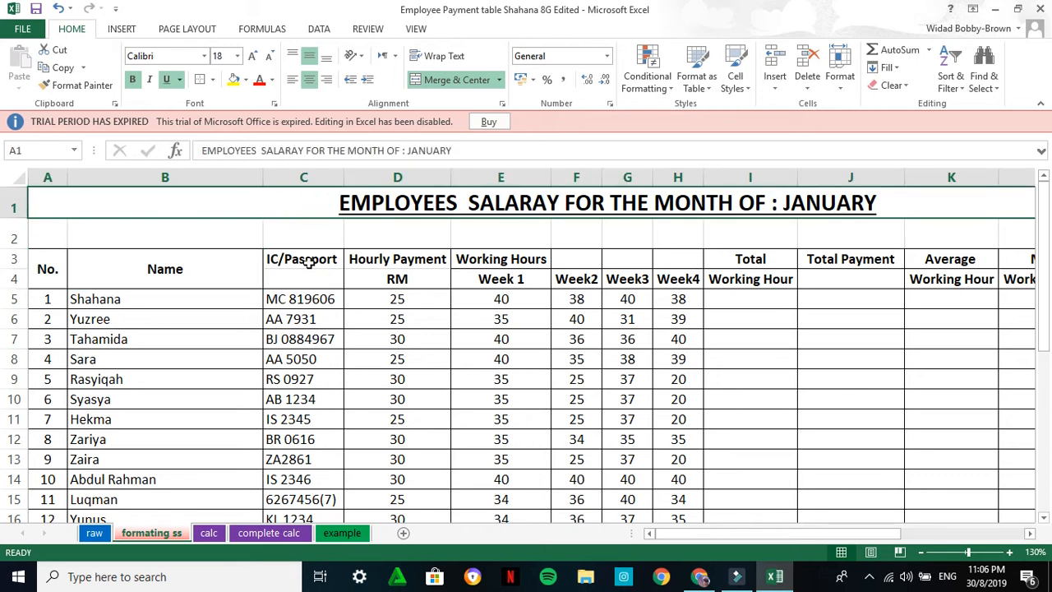
left_click_drag(306, 257, 307, 278)
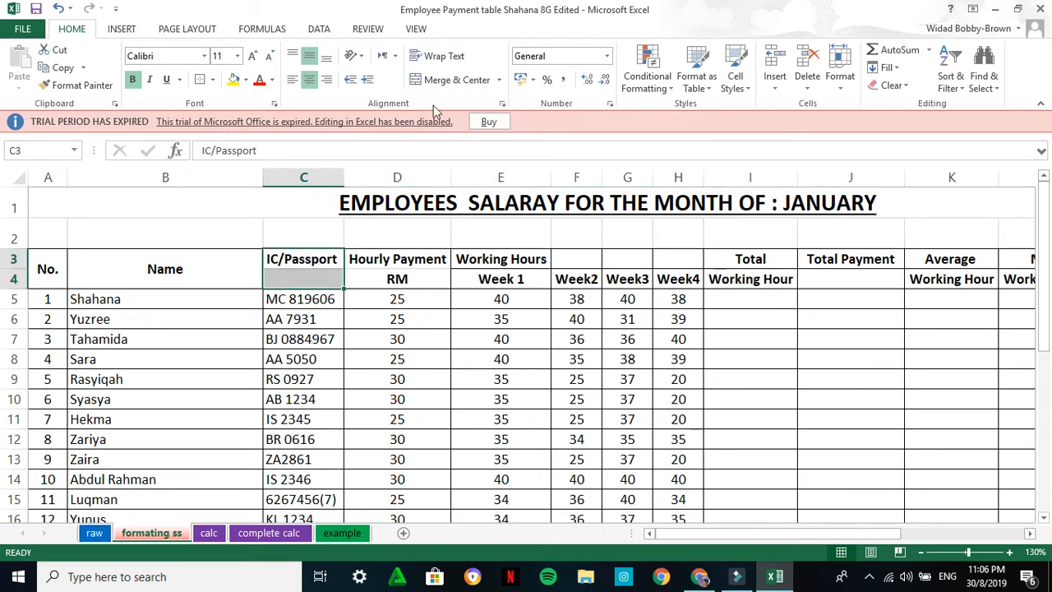
left_click(436, 80)
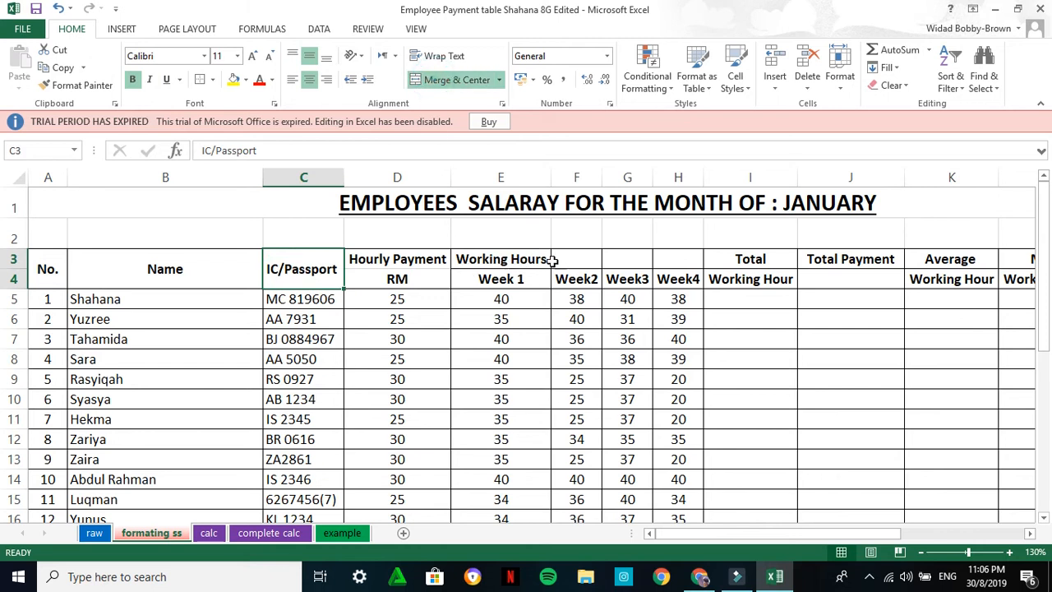
Merge and center the Working Hours heading across the four week columns, E3:H3
left_click(496, 279)
left_click(568, 279)
left_click(633, 279)
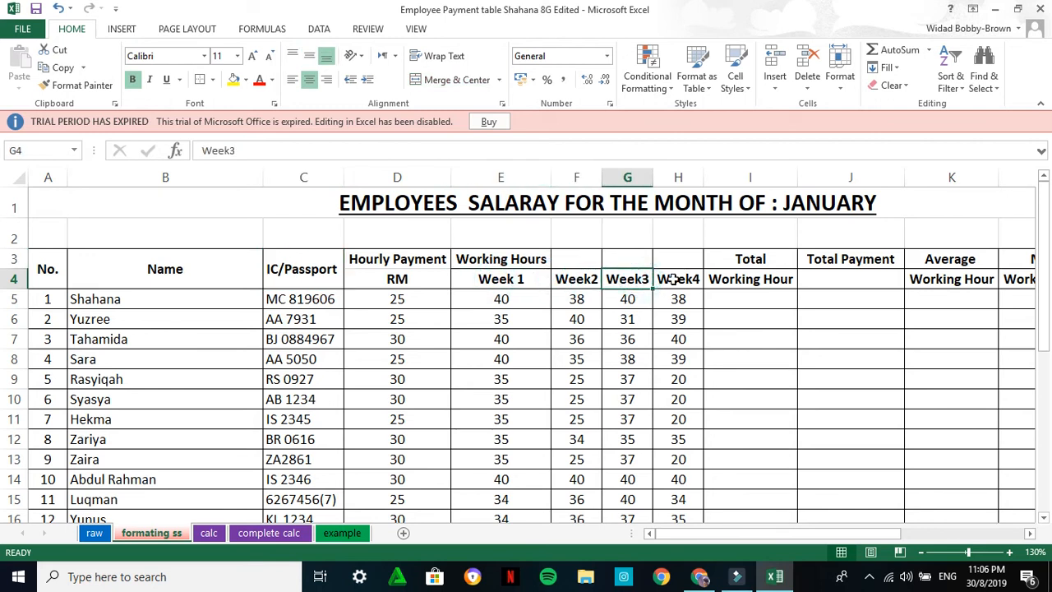
left_click_drag(508, 283, 677, 280)
left_click(514, 259)
left_click_drag(515, 259, 679, 263)
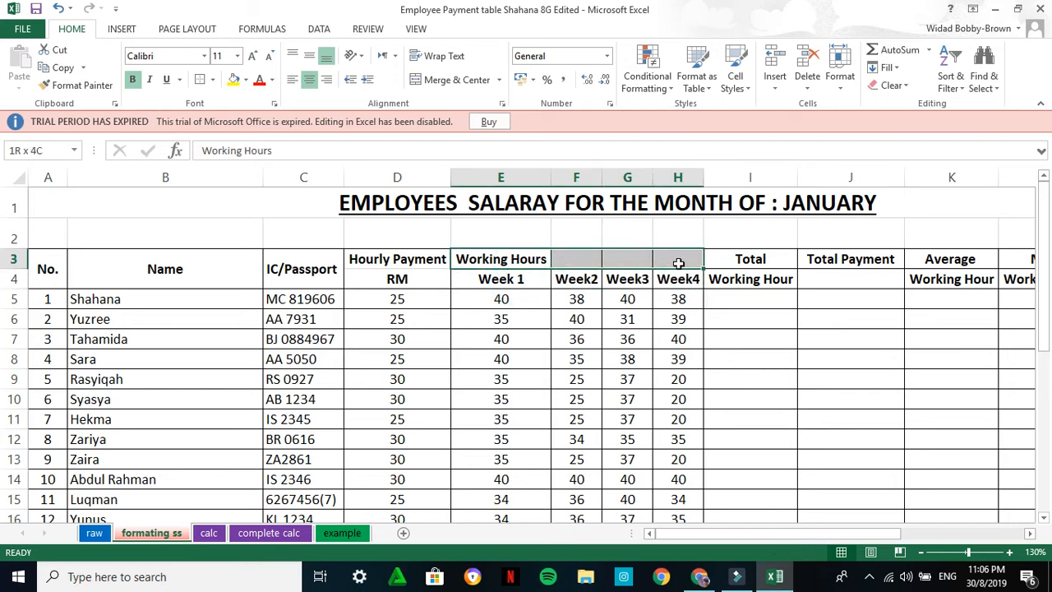
left_click(629, 315)
left_click(493, 259)
left_click_drag(555, 259, 668, 260)
left_click(465, 82)
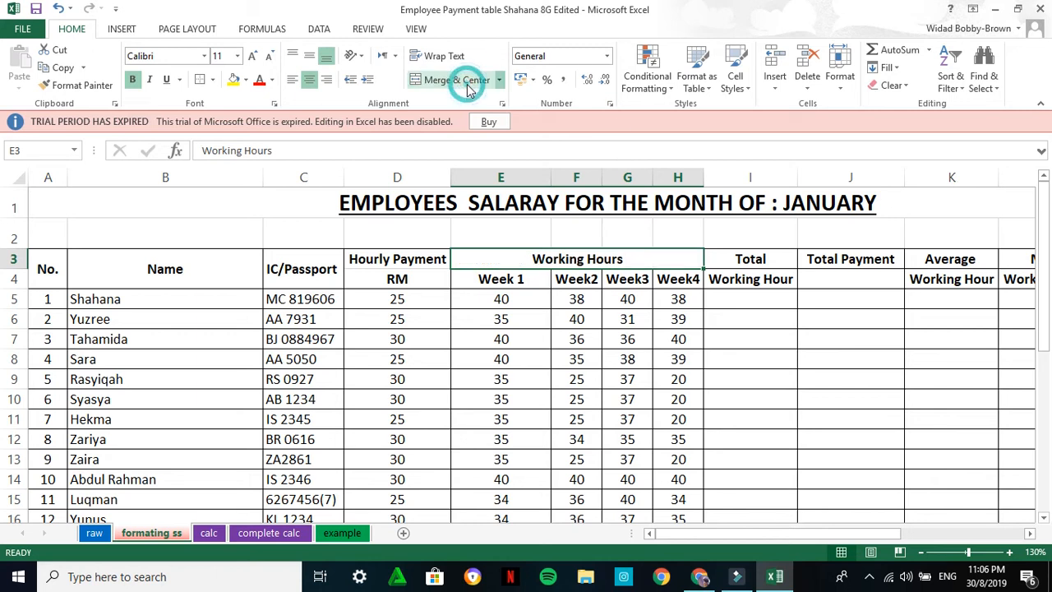
left_click(655, 357)
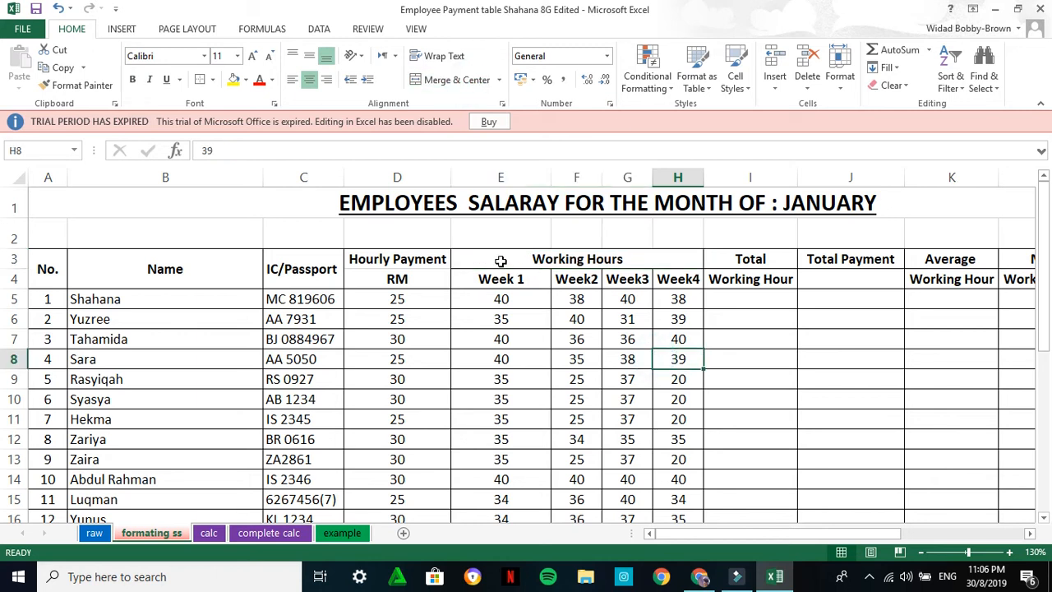
AutoFit the width of column E, which holds the Week 1 hours
scroll(592, 364, "down", 3)
scroll(592, 364, "up", 3)
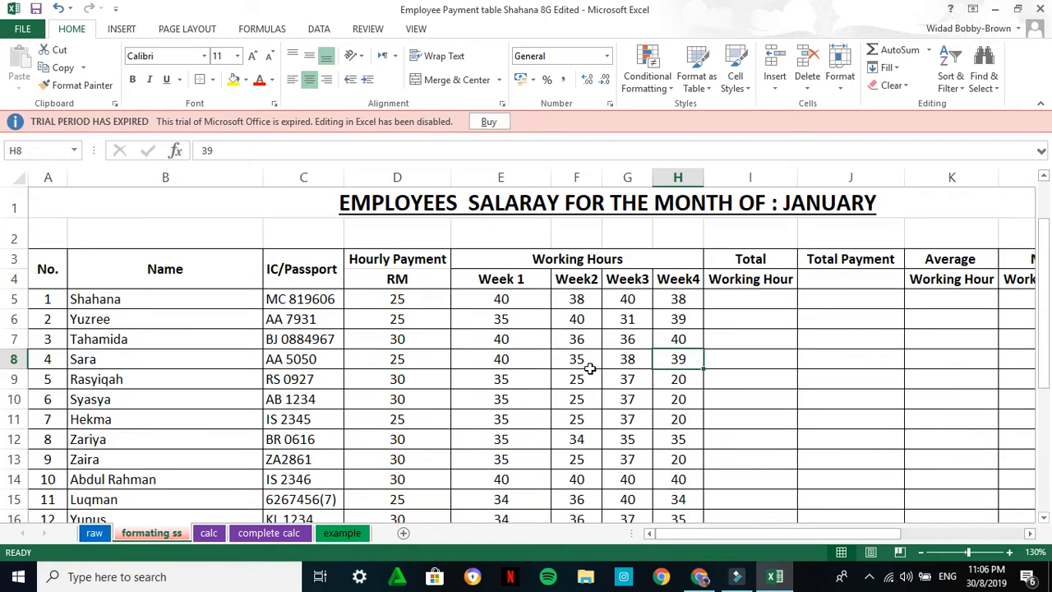
double_click(553, 179)
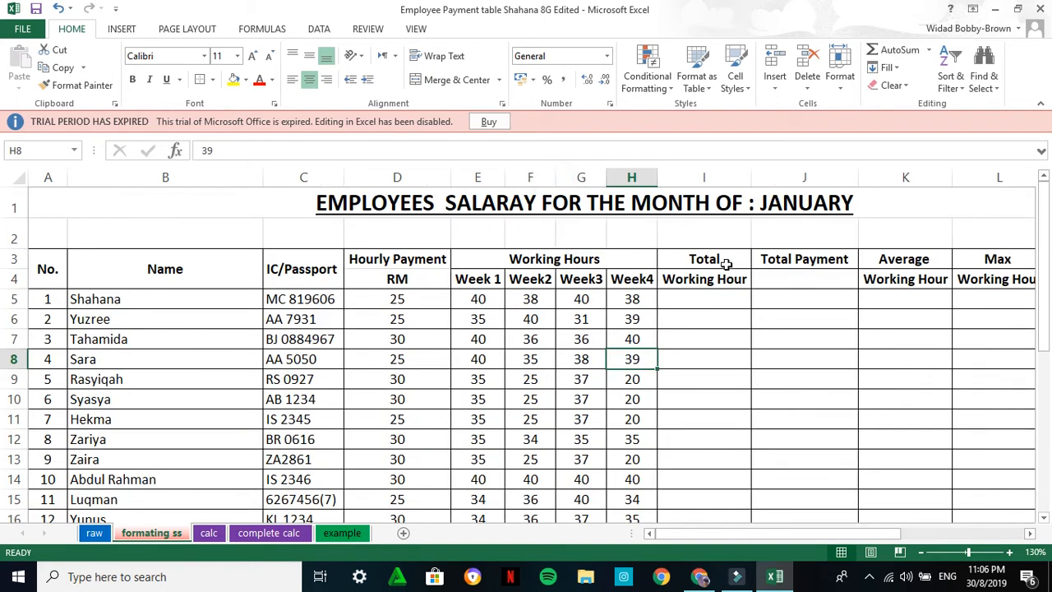
left_click_drag(712, 262, 713, 277)
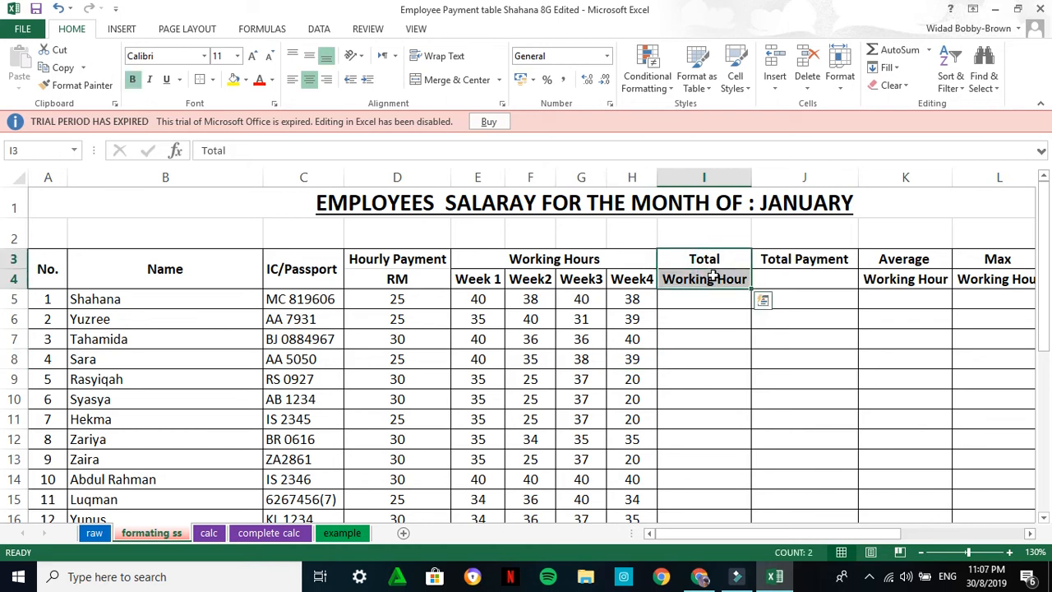
left_click(471, 82)
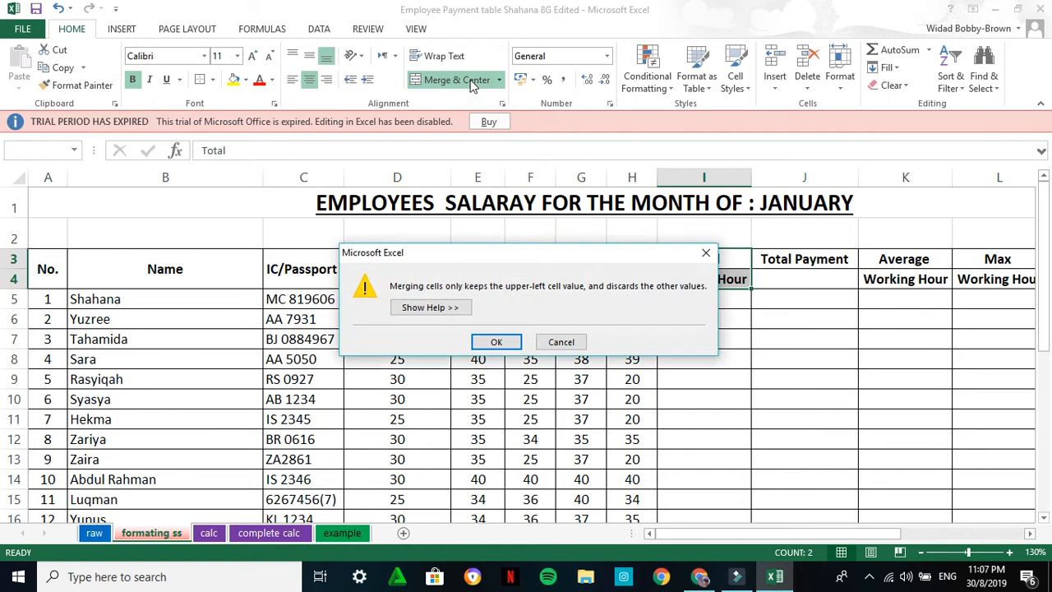
left_click(569, 342)
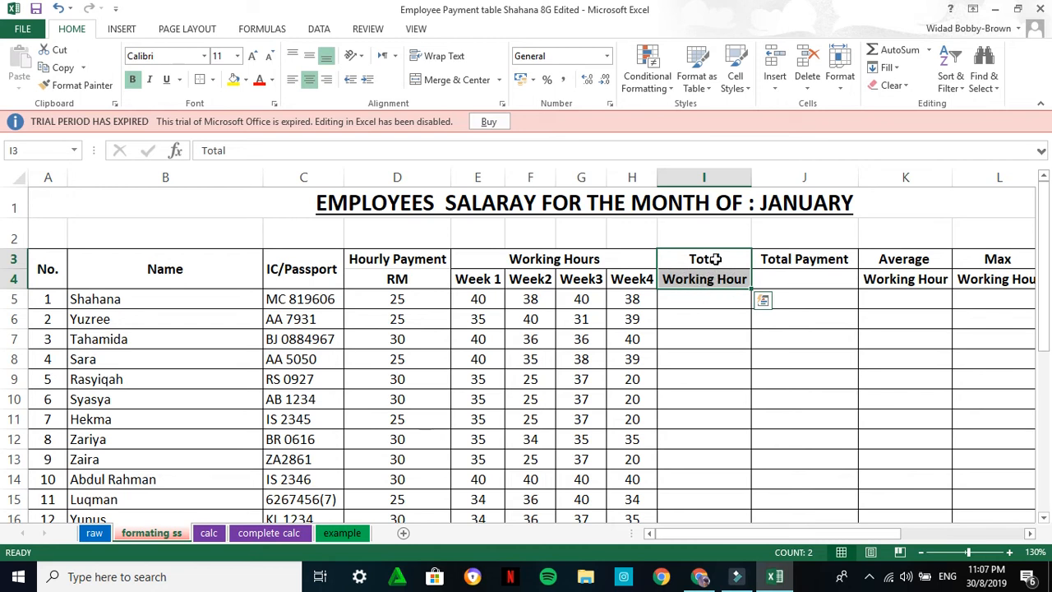
left_click(712, 258)
left_click(307, 263)
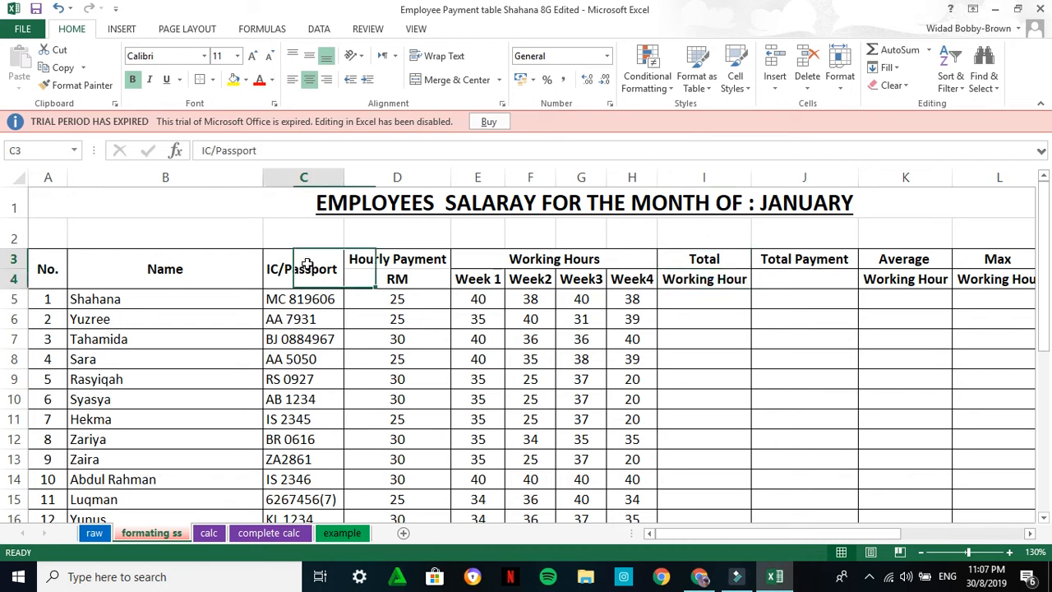
Clear the borders of the Total Working Hour heading cells I3:I4 and give them outside borders only
left_click_drag(726, 262, 700, 277)
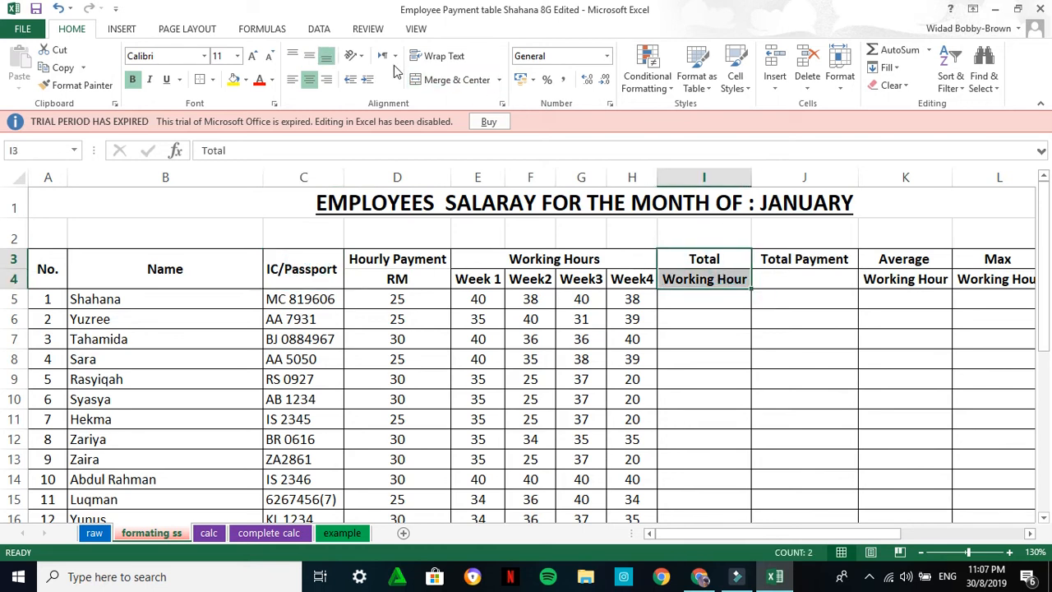
left_click(212, 80)
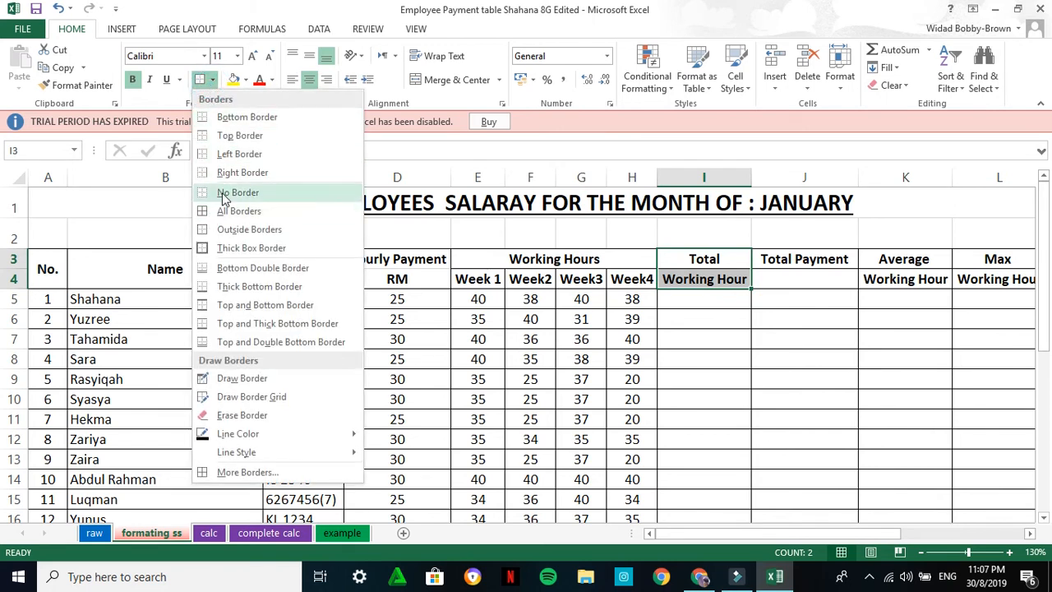
left_click(218, 193)
left_click(212, 80)
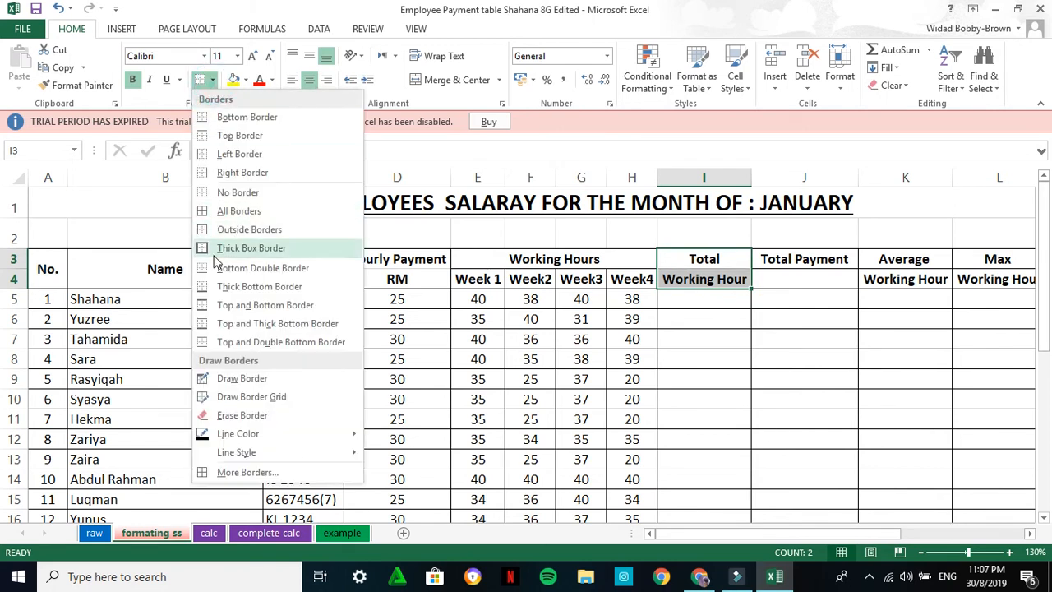
left_click(249, 230)
left_click(786, 344)
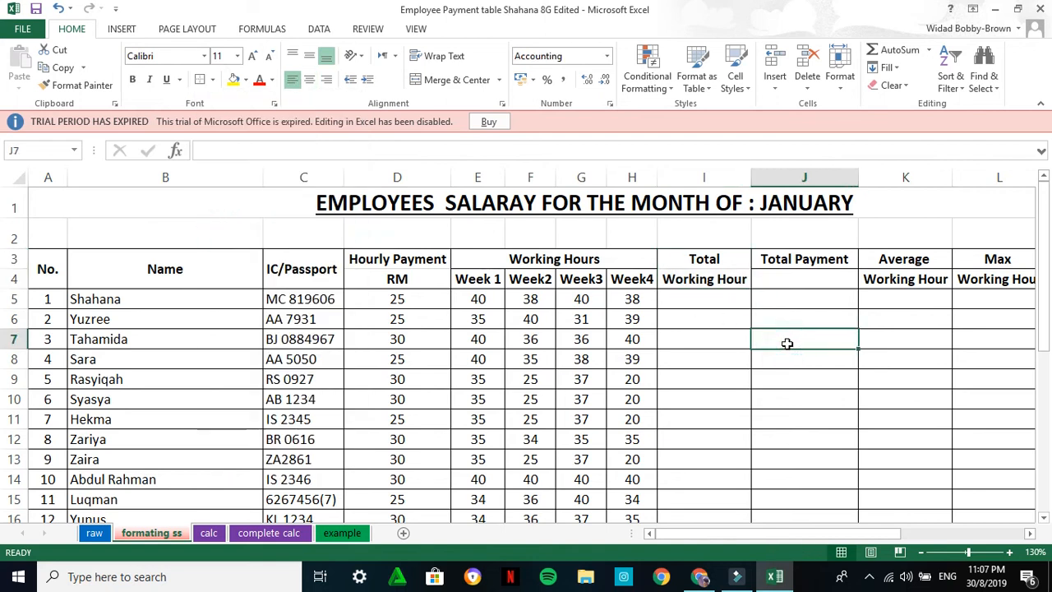
Merge and center the Total Payment heading over J3:J4
left_click_drag(816, 259, 817, 277)
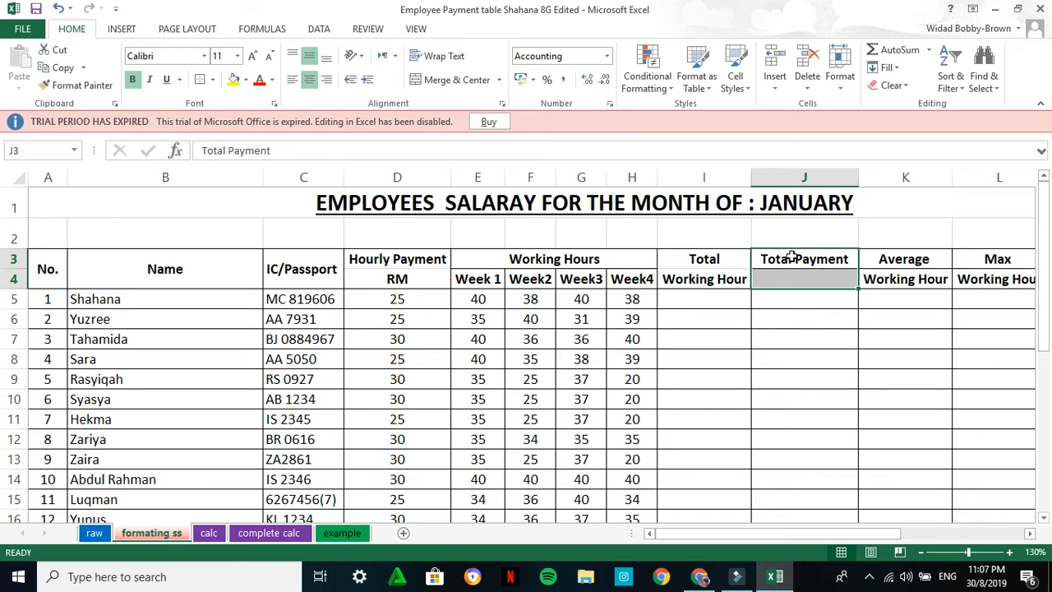
left_click(476, 84)
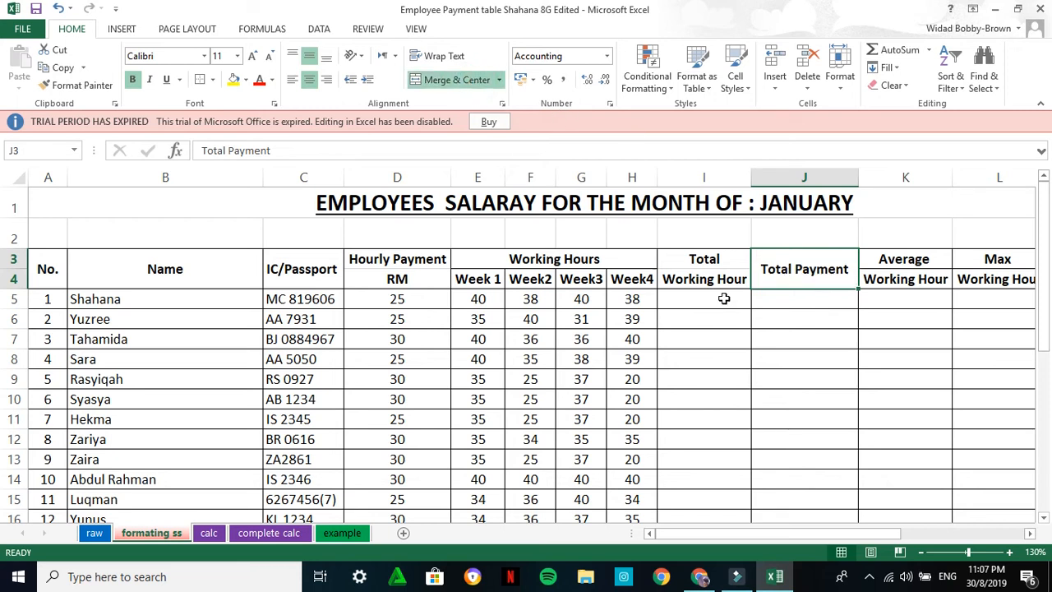
left_click(809, 322)
Replace the borders of the Average Working Hour heading cells K3:K4 with outside borders
left_click_drag(929, 259, 929, 278)
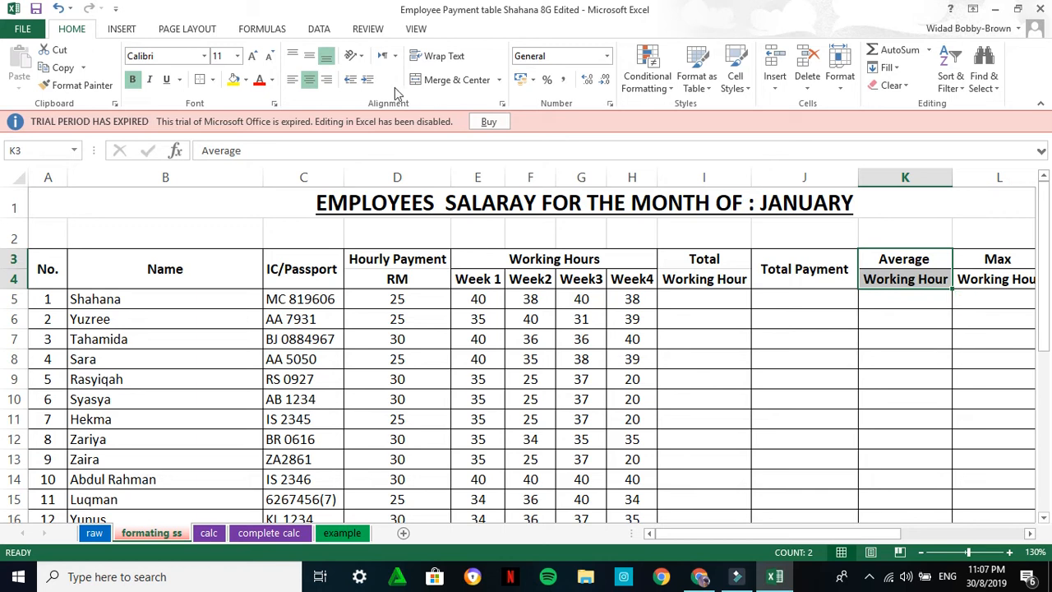
left_click(212, 79)
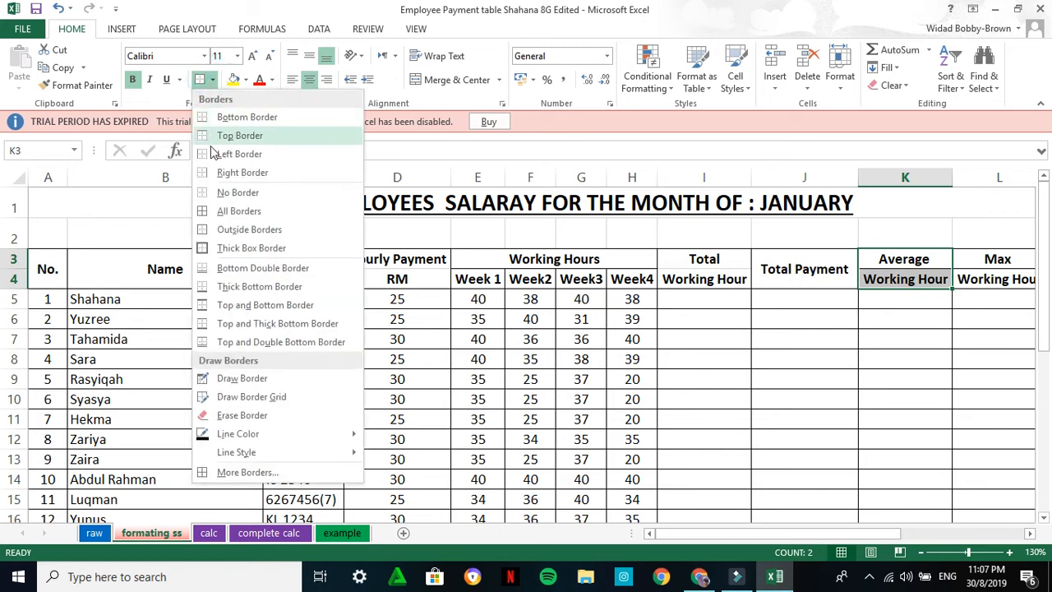
left_click(224, 192)
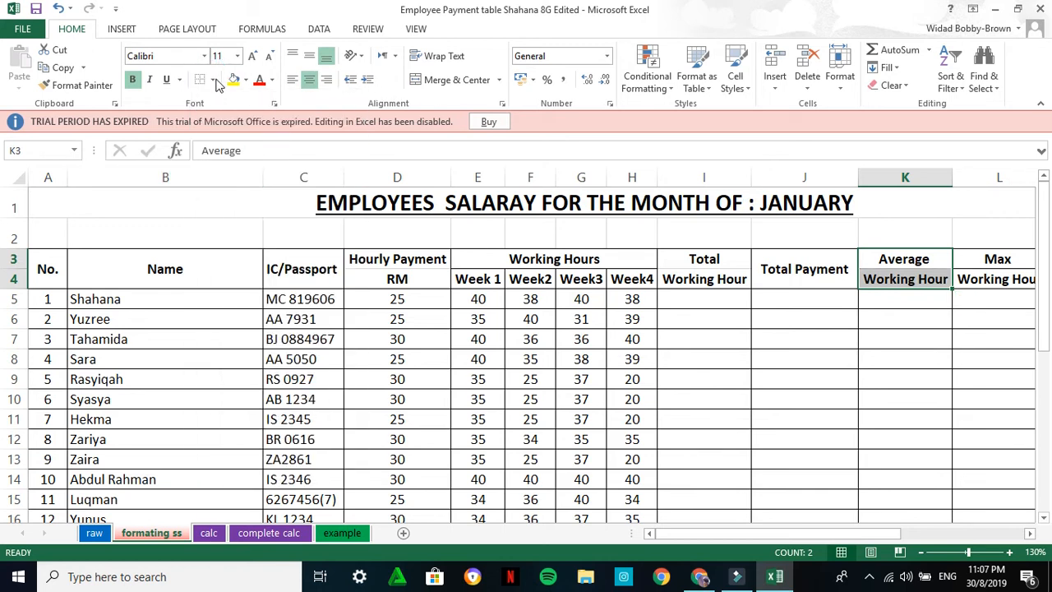
left_click(212, 81)
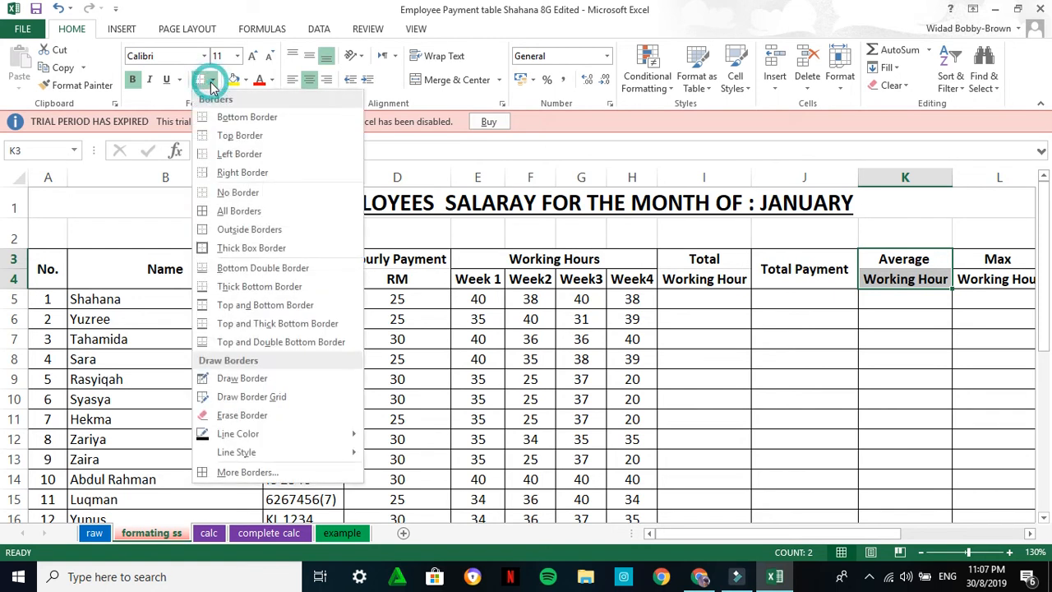
left_click(225, 228)
left_click(949, 346)
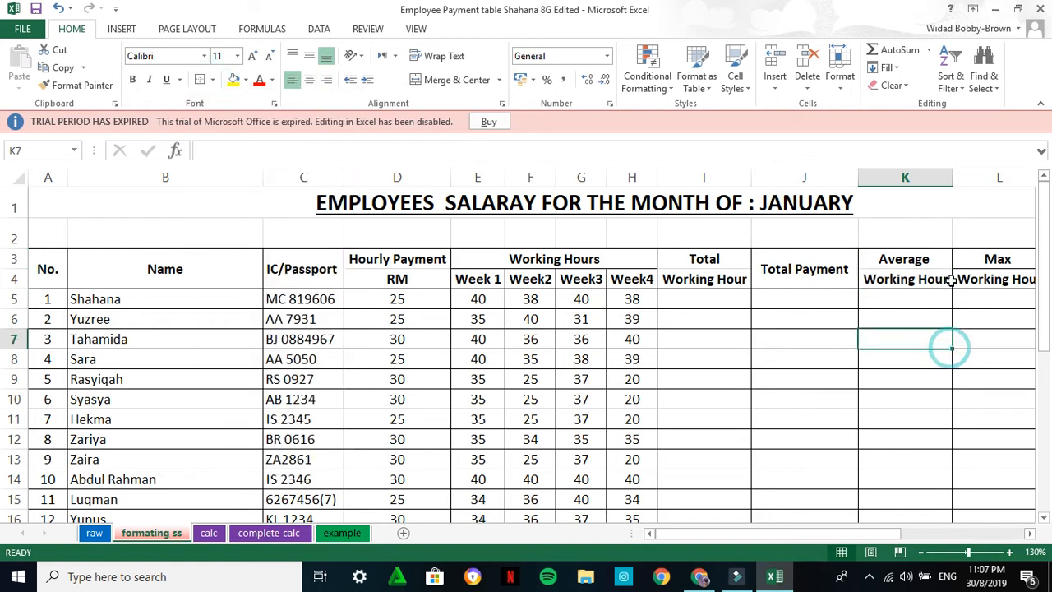
Replace the borders of the Max and Min Working Hour headings, L3:L4 and M3:M4, with outside borders around each pair
left_click_drag(887, 536, 943, 534)
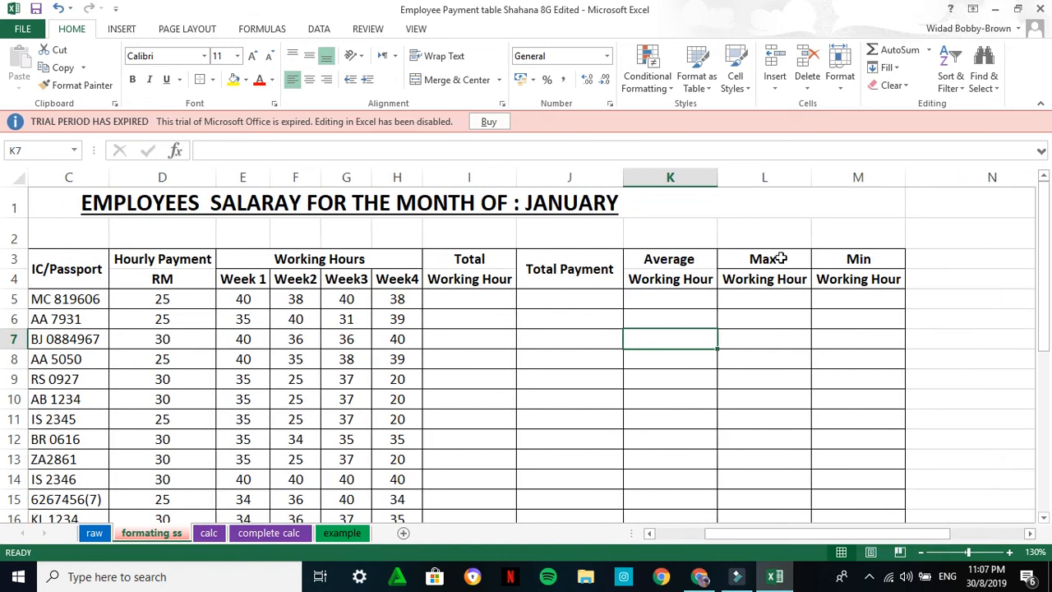
left_click_drag(781, 259, 764, 280)
key("ctrl+v")
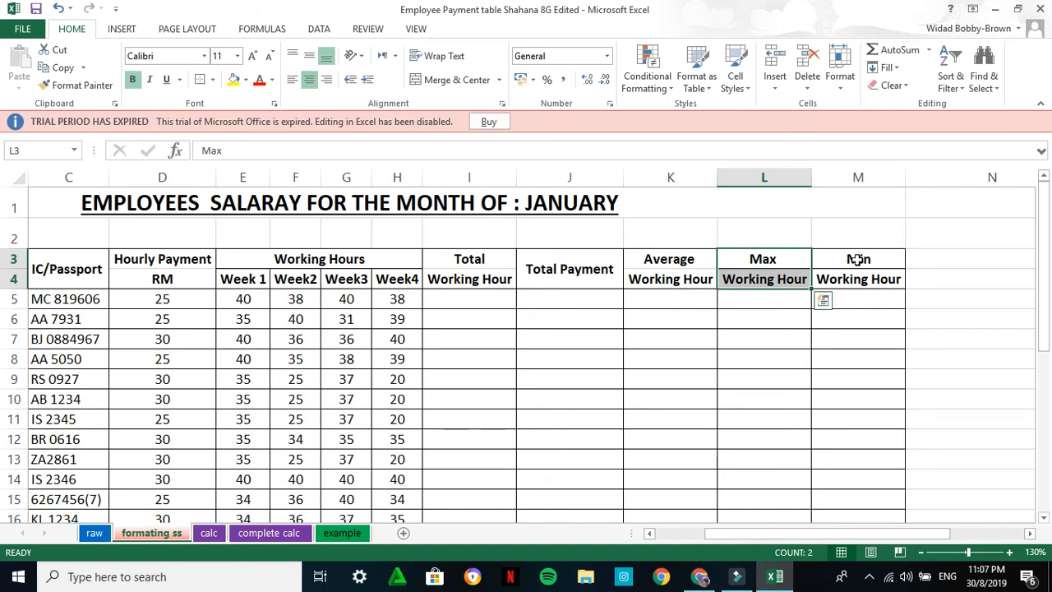
left_click_drag(857, 259, 763, 273)
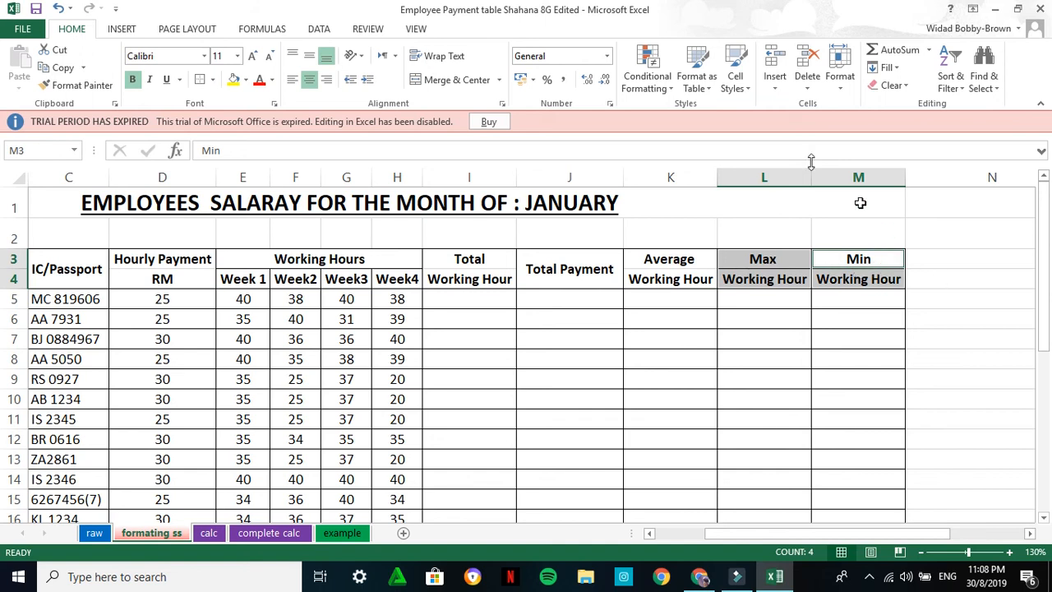
left_click(213, 80)
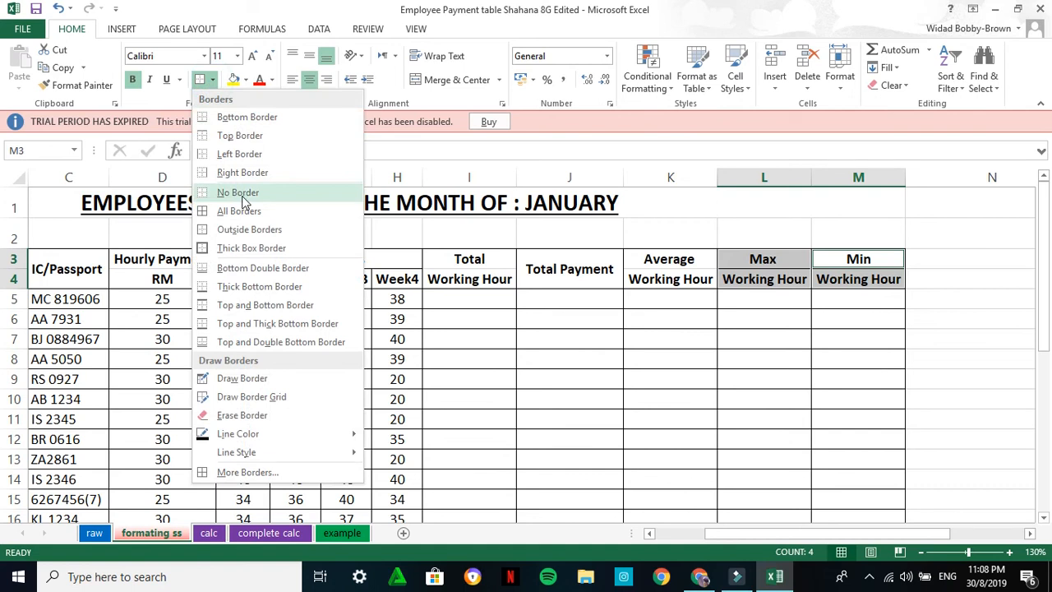
left_click(237, 192)
left_click(213, 80)
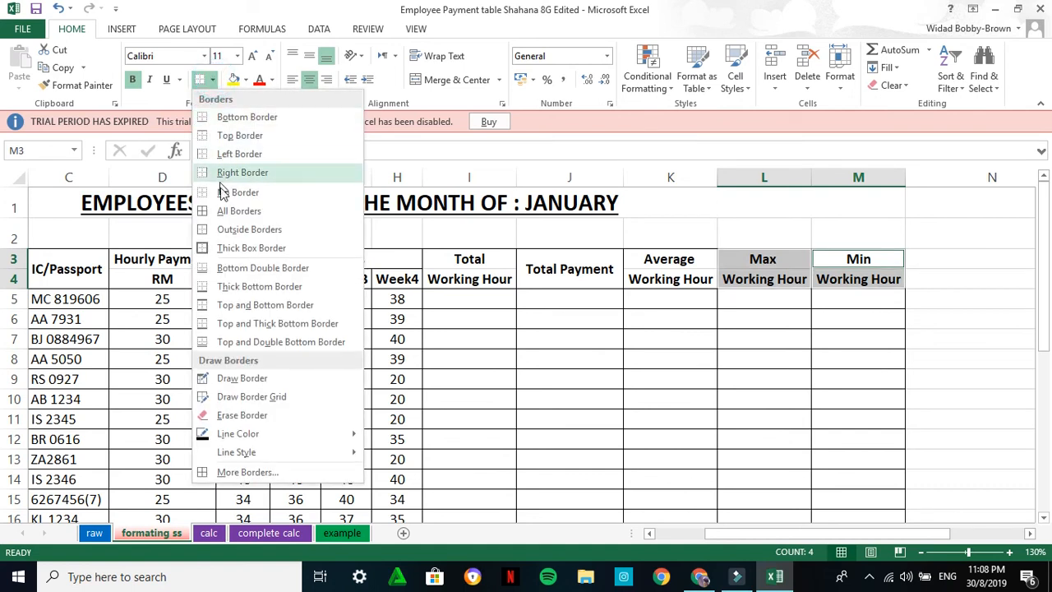
left_click(229, 233)
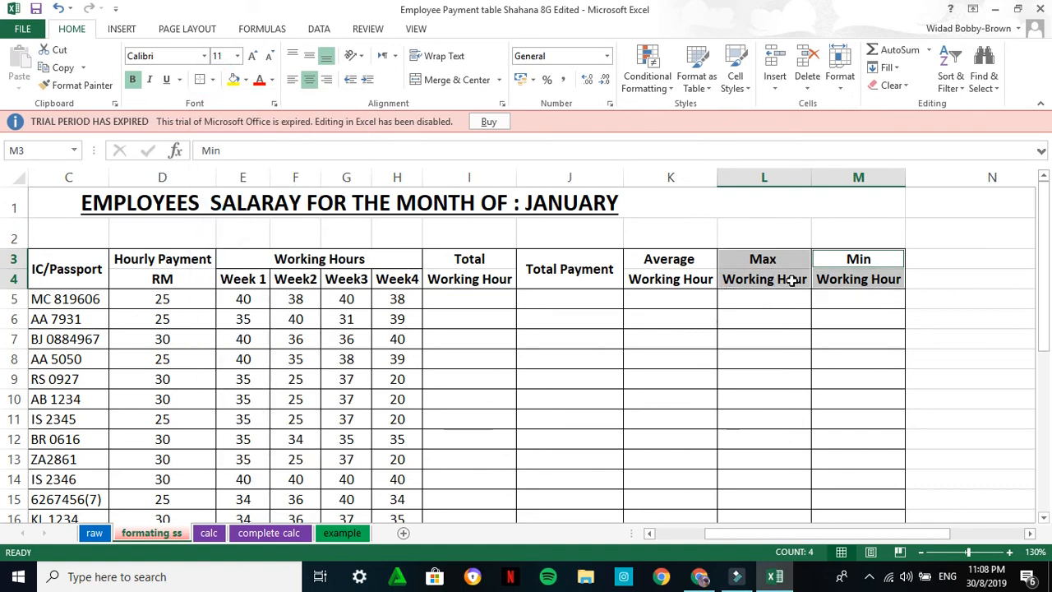
left_click(802, 317)
Fill the whole table heading range A3:M4 with a light blue theme color
left_click_drag(963, 538, 818, 533)
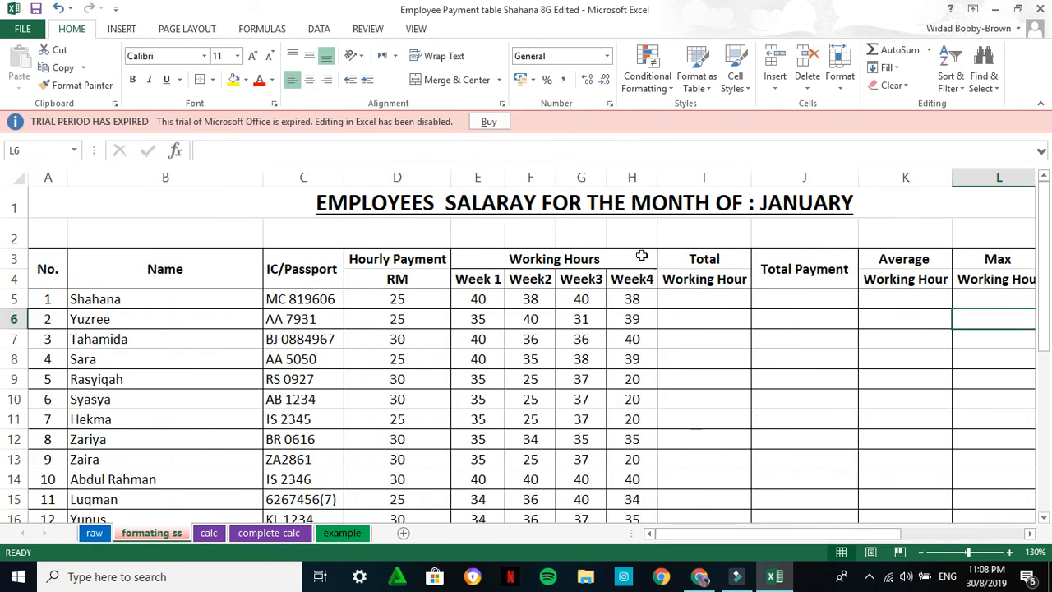
left_click(46, 266)
left_click_drag(46, 266, 777, 264)
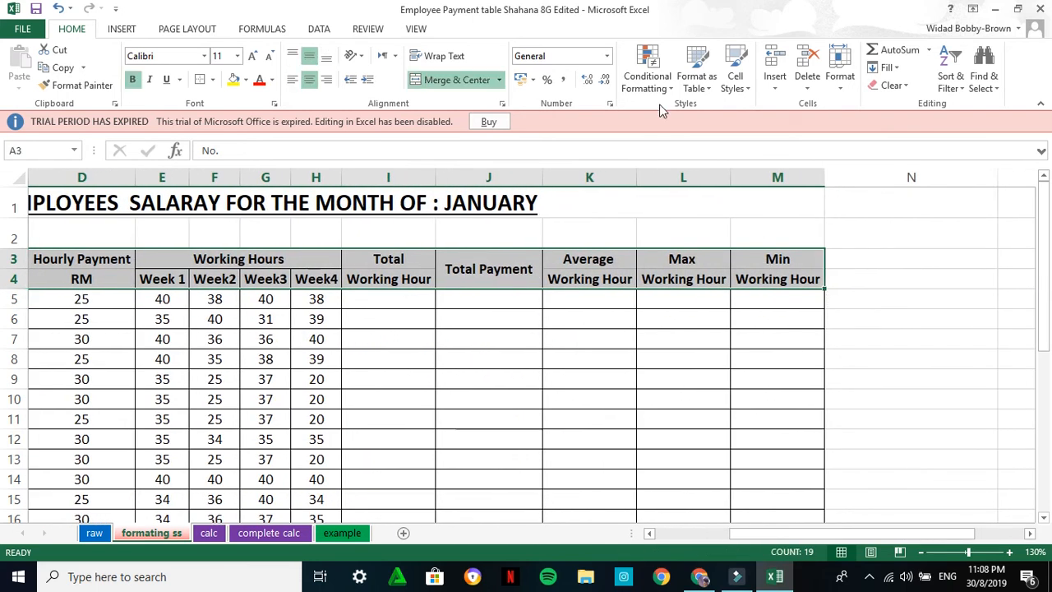
left_click(246, 81)
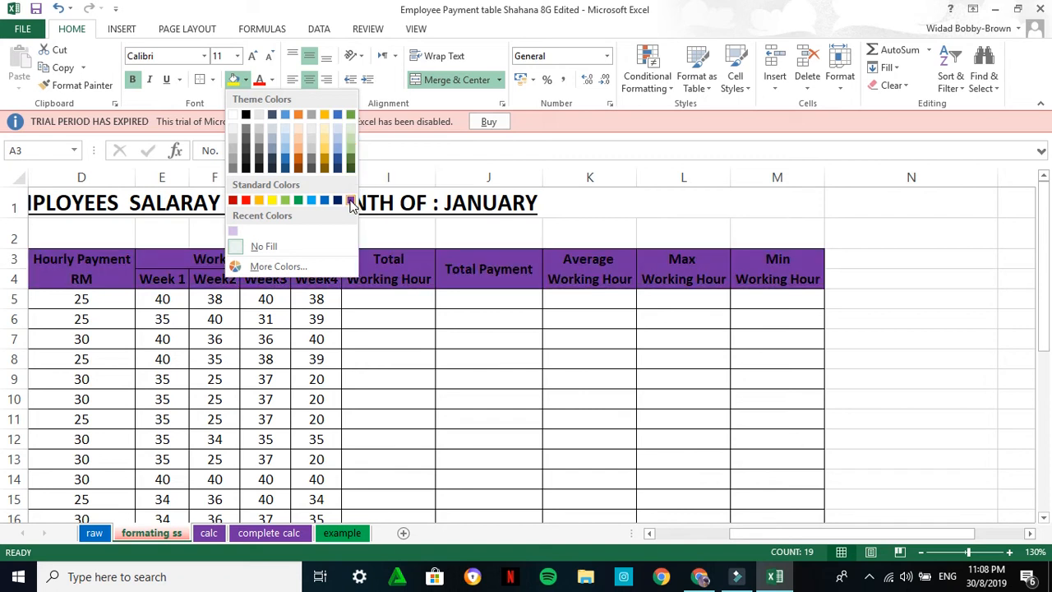
left_click(288, 143)
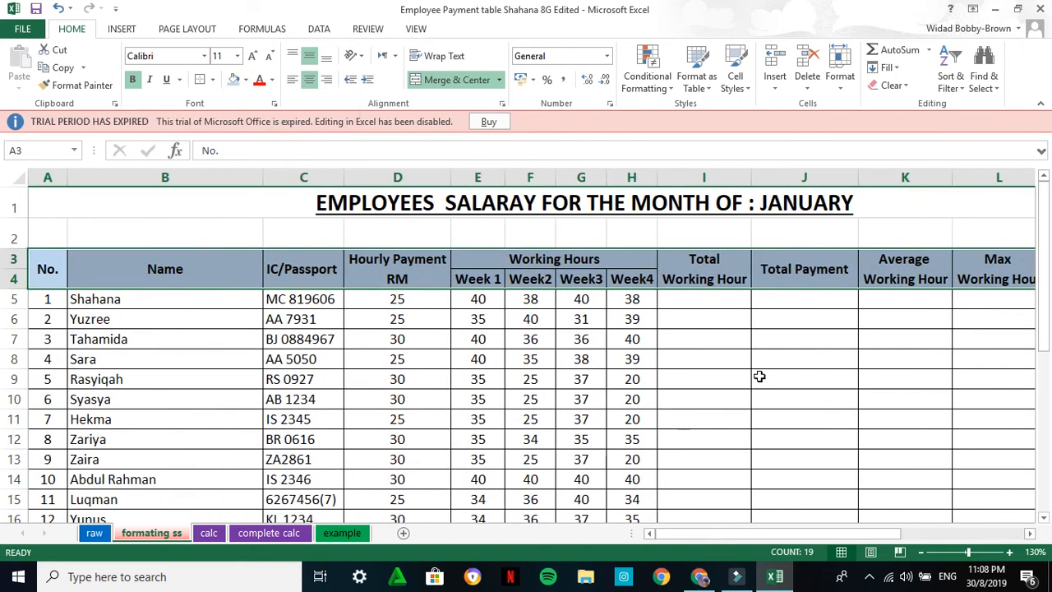
left_click(761, 377)
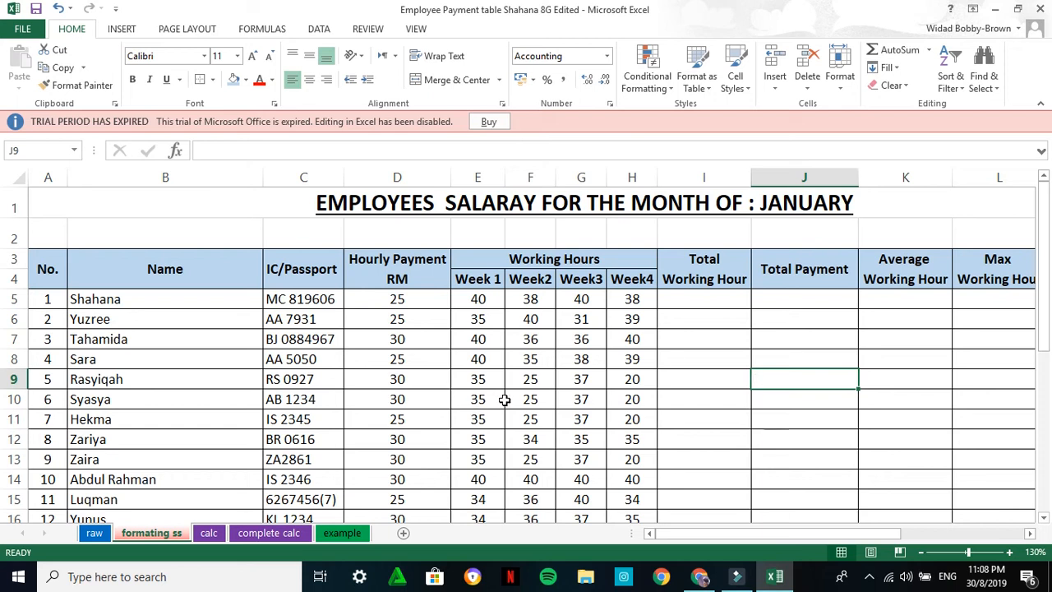
left_click(53, 265)
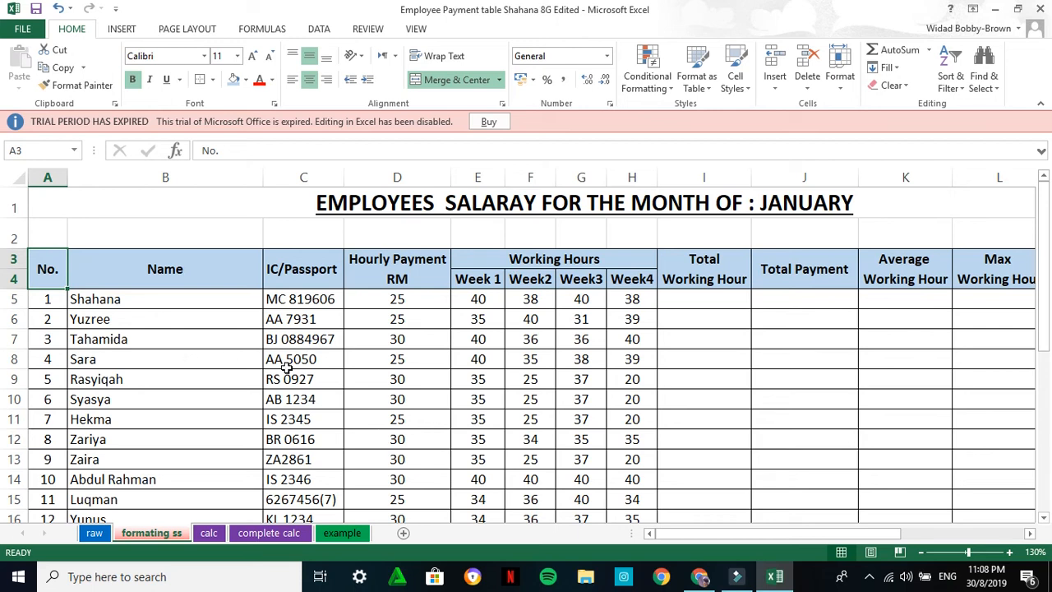
scroll(434, 392, "down", 5)
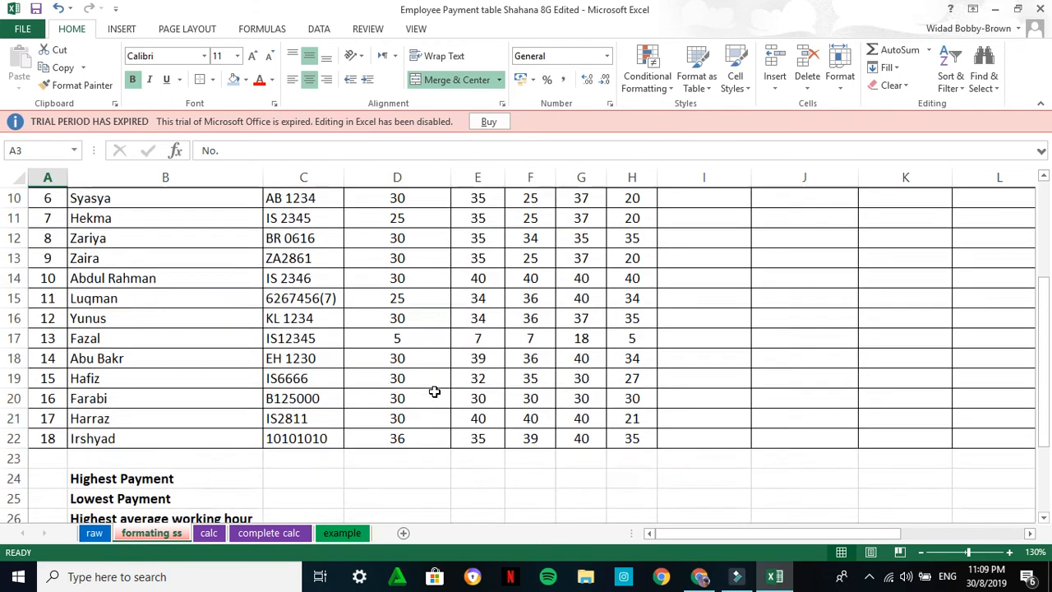
scroll(434, 392, "up", 4)
scroll(211, 374, "up", 2)
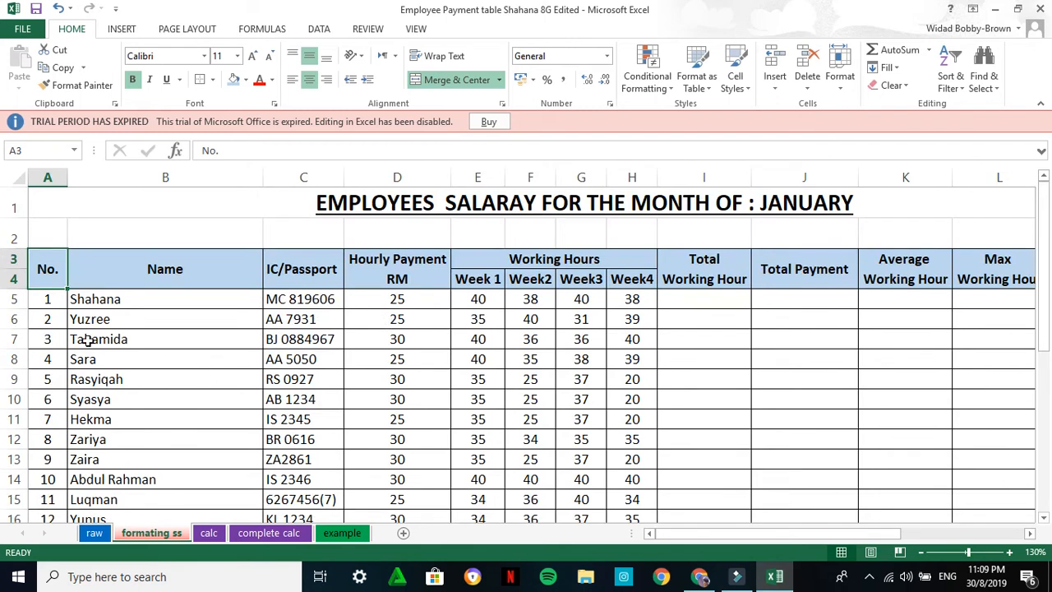
Set the row height of the employee rows 5 to 22 to 5
left_click(43, 299)
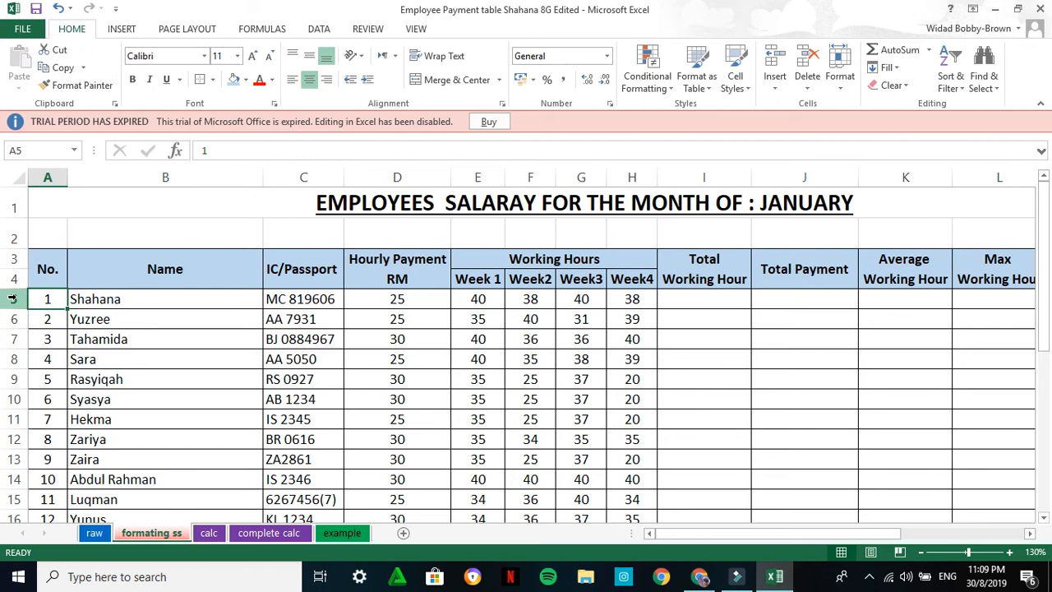
left_click(229, 350)
left_click_drag(15, 300, 18, 498)
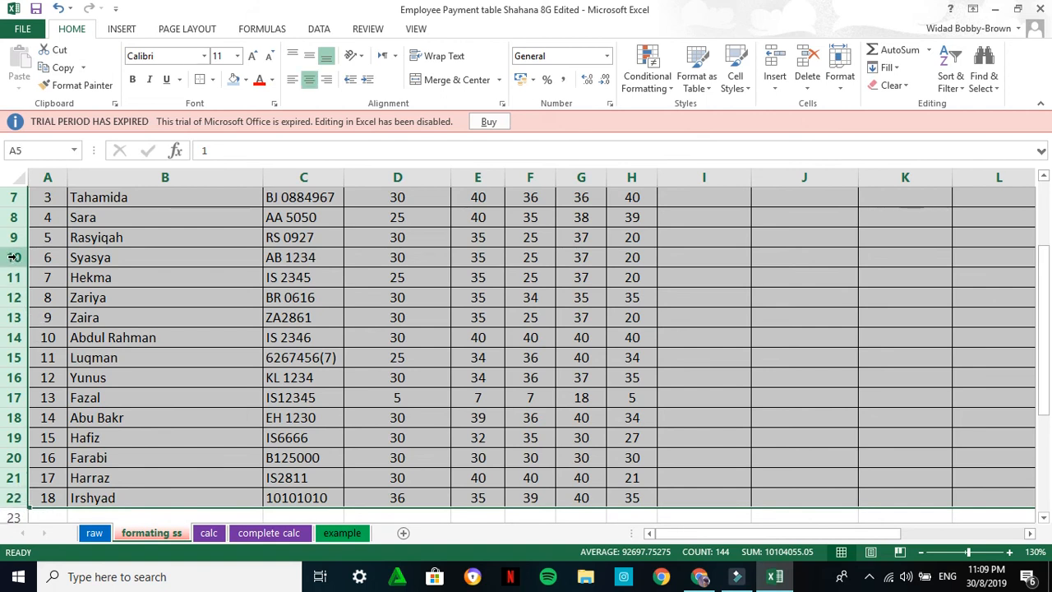
right_click(14, 258)
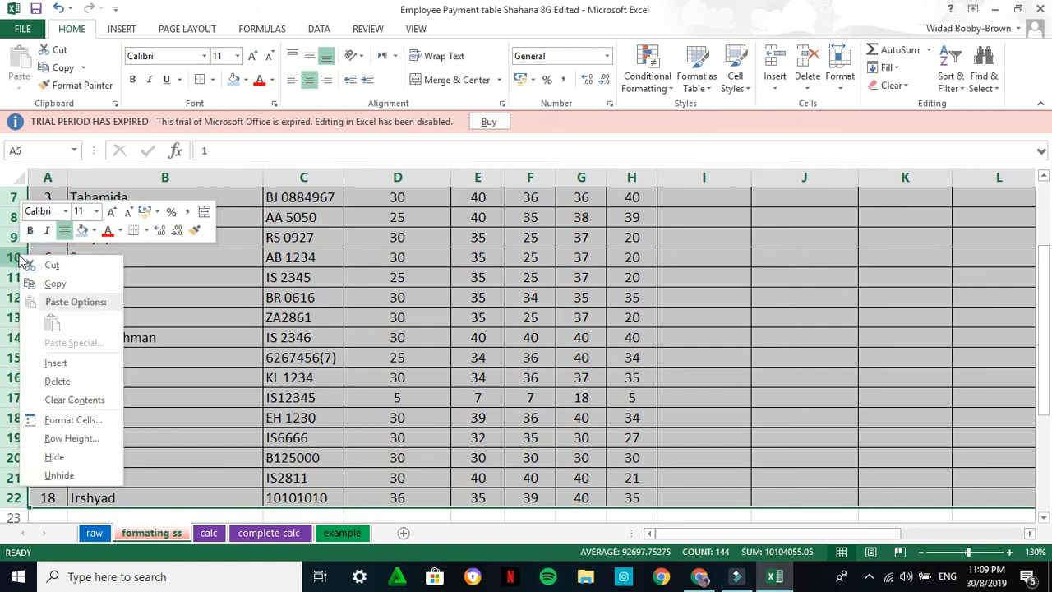
left_click(55, 437)
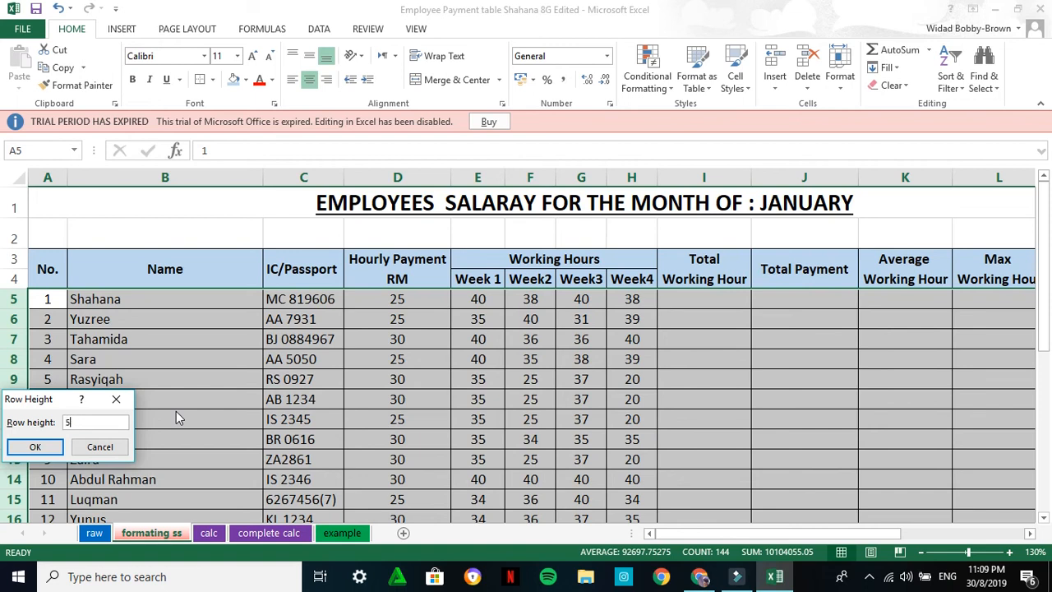
left_click(25, 450)
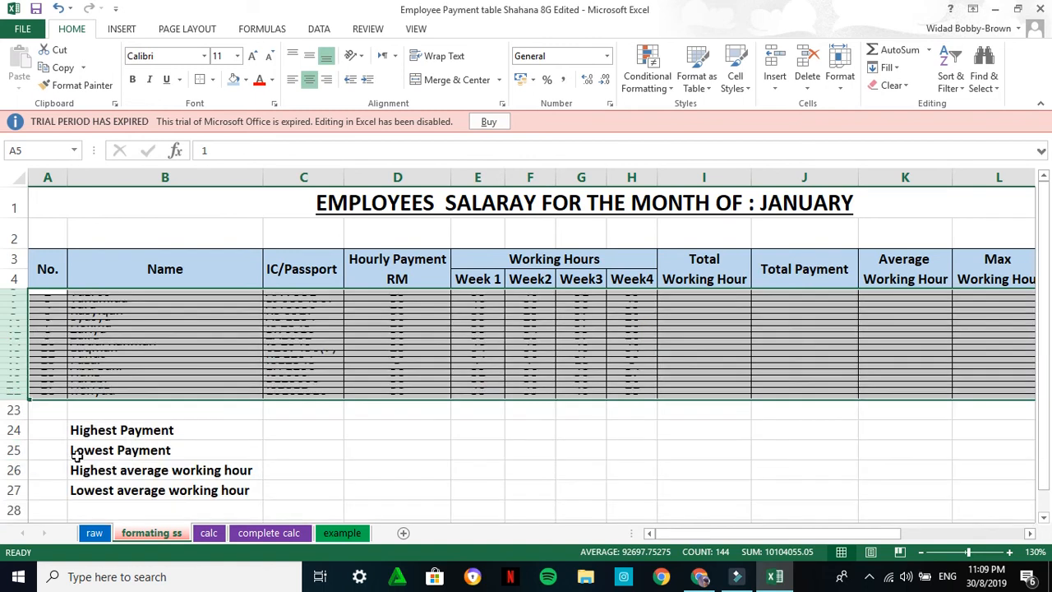
Set the row height of the employee rows 5 to 22 to 15
right_click(16, 340)
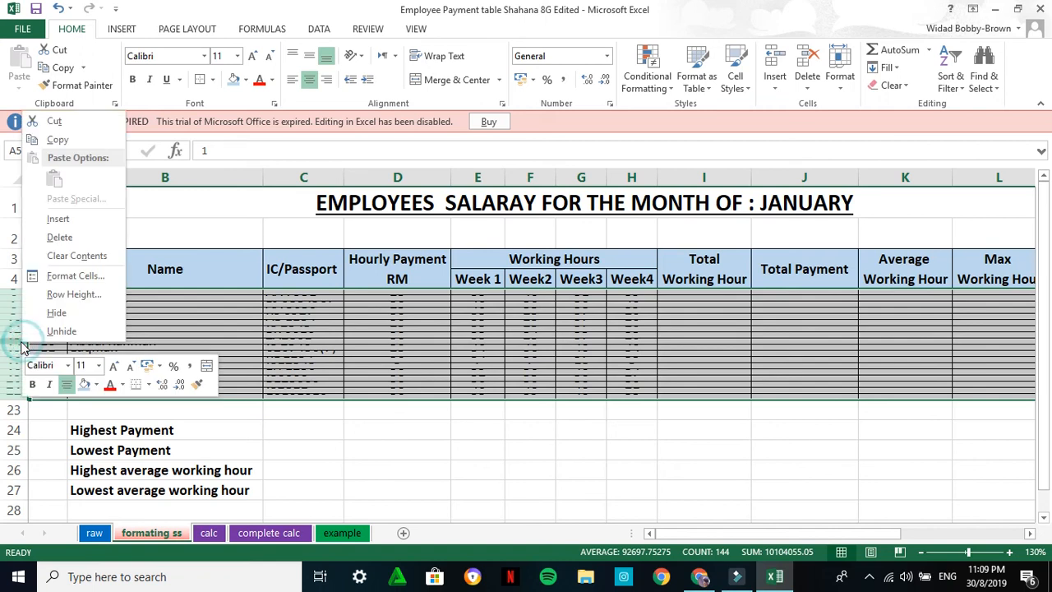
left_click(74, 294)
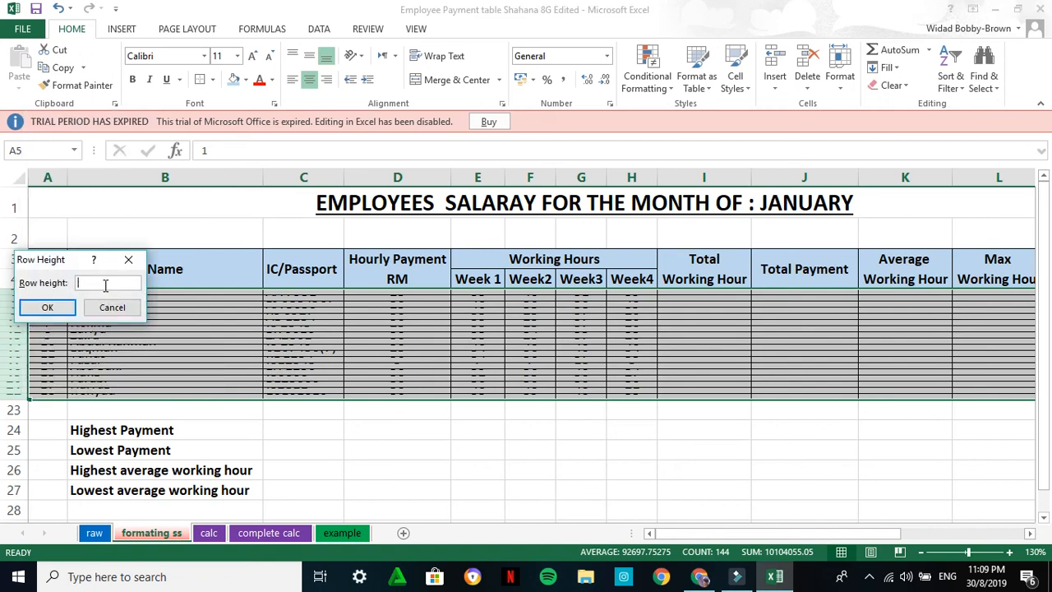
type("15")
left_click(48, 307)
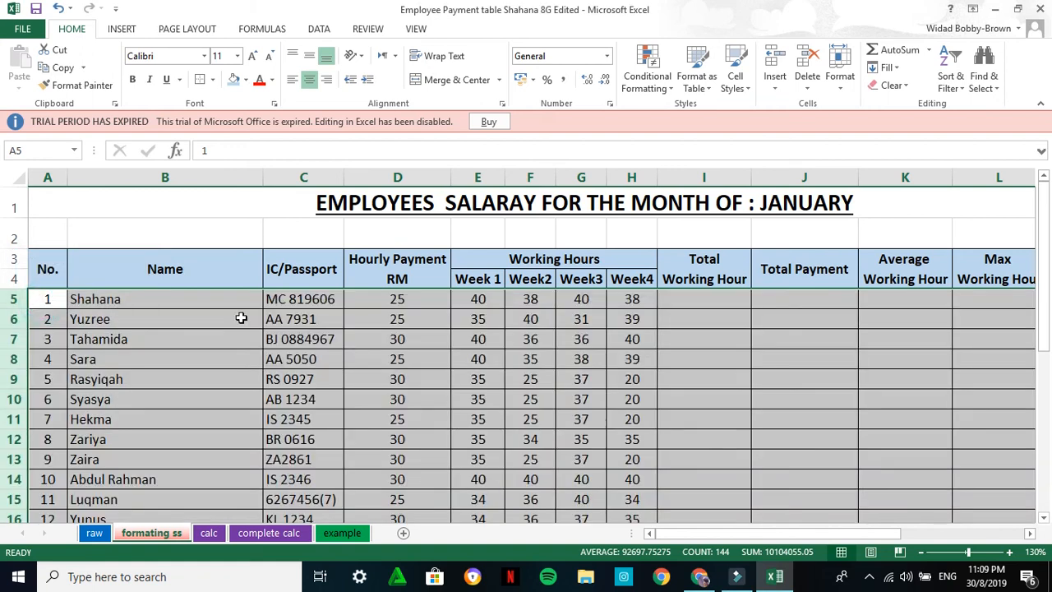
scroll(531, 371, "down", 2)
scroll(531, 371, "up", 2)
Set the width of the four week columns E to H to 5
left_click_drag(478, 178, 650, 191)
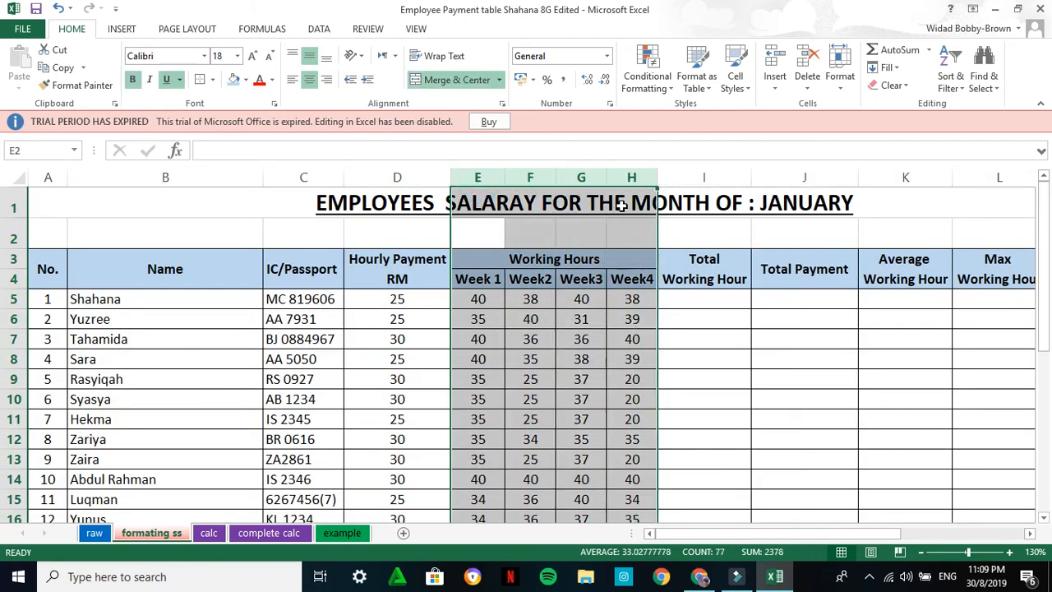
right_click(498, 176)
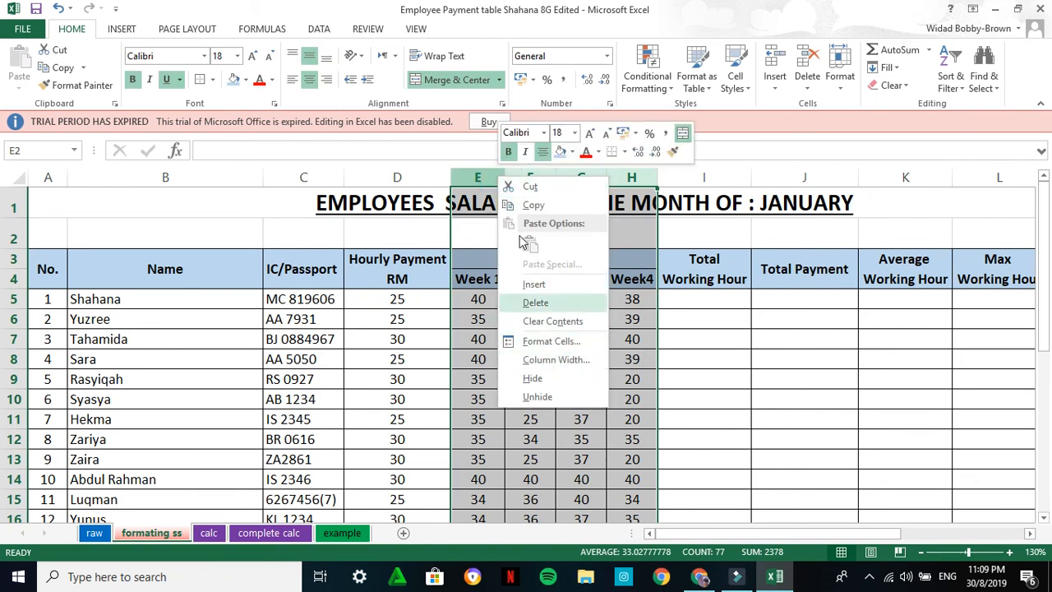
left_click(485, 178)
left_click(484, 177)
left_click_drag(483, 177, 637, 177)
right_click(529, 177)
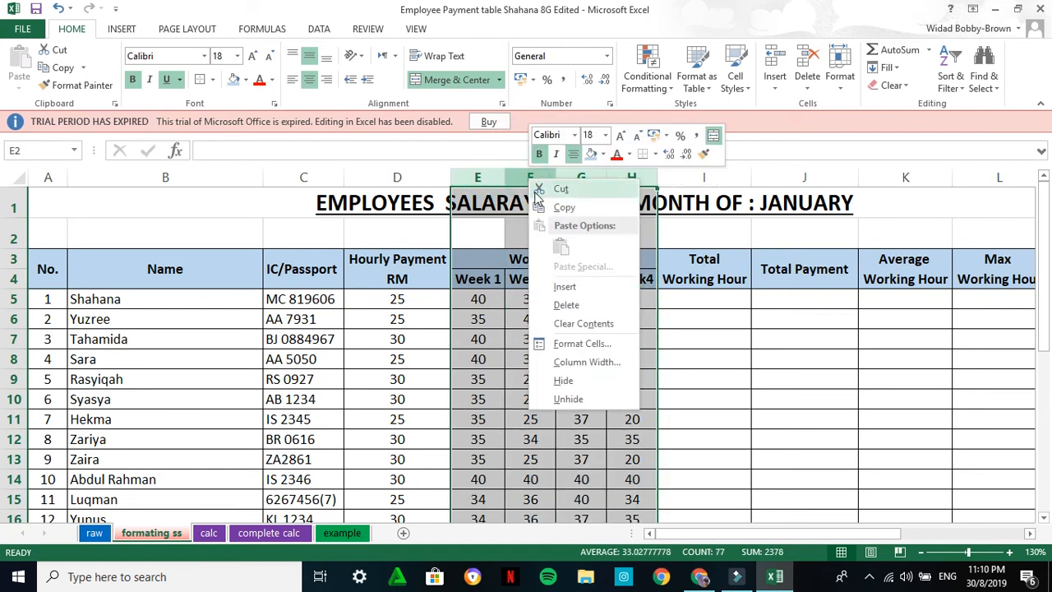
left_click(573, 365)
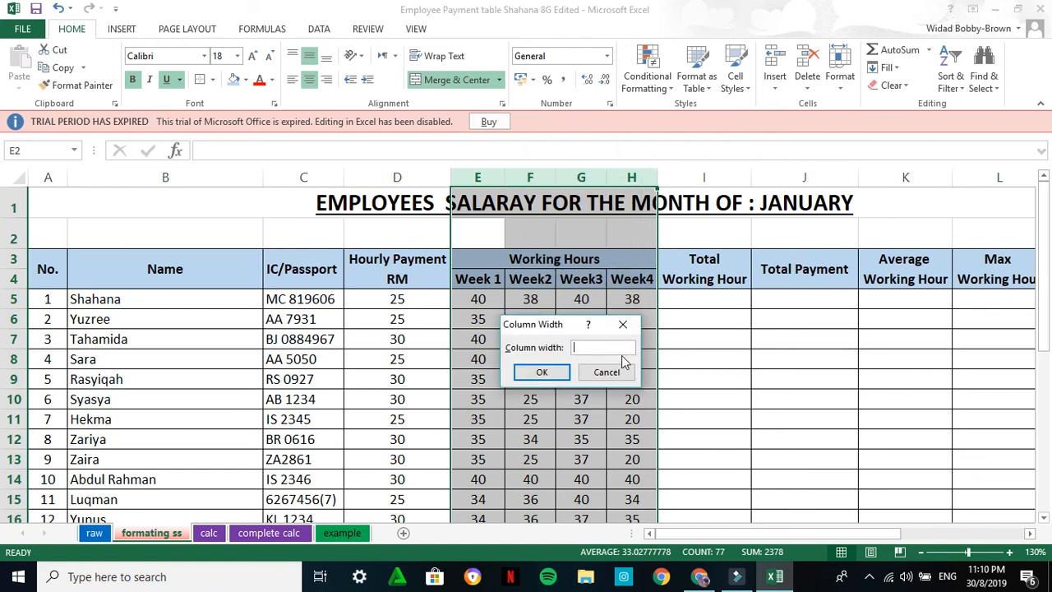
type("5")
left_click(545, 374)
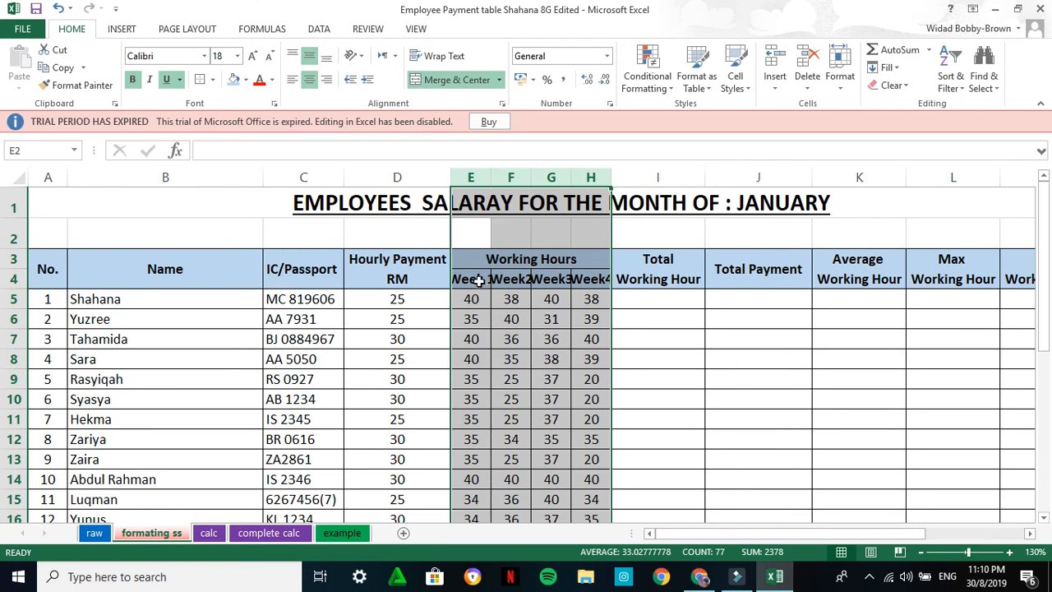
Set the width of the four week columns E to H to 10
right_click(486, 178)
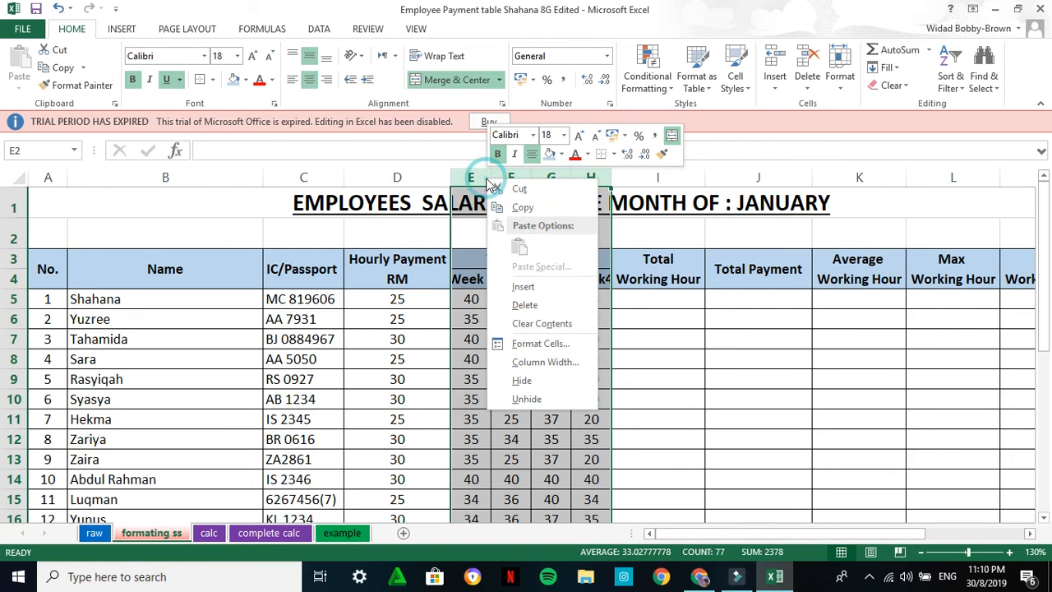
left_click(538, 364)
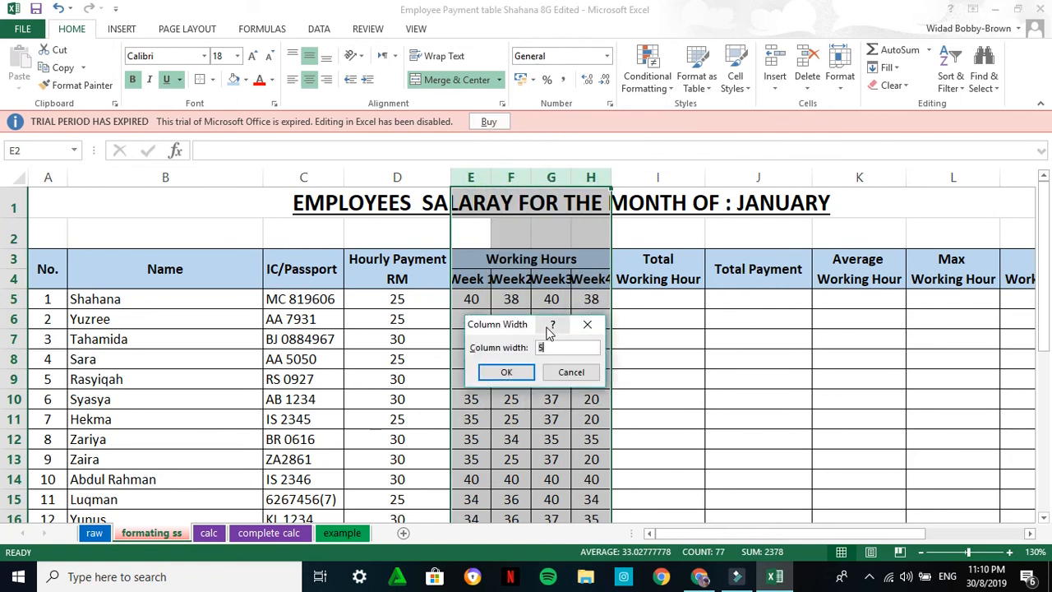
type("10")
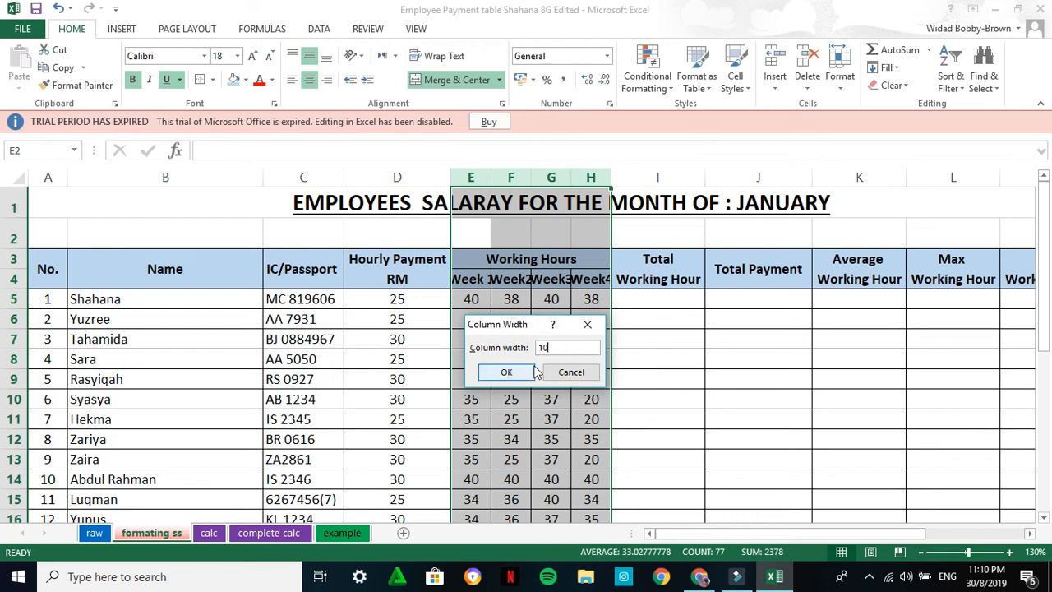
left_click(506, 372)
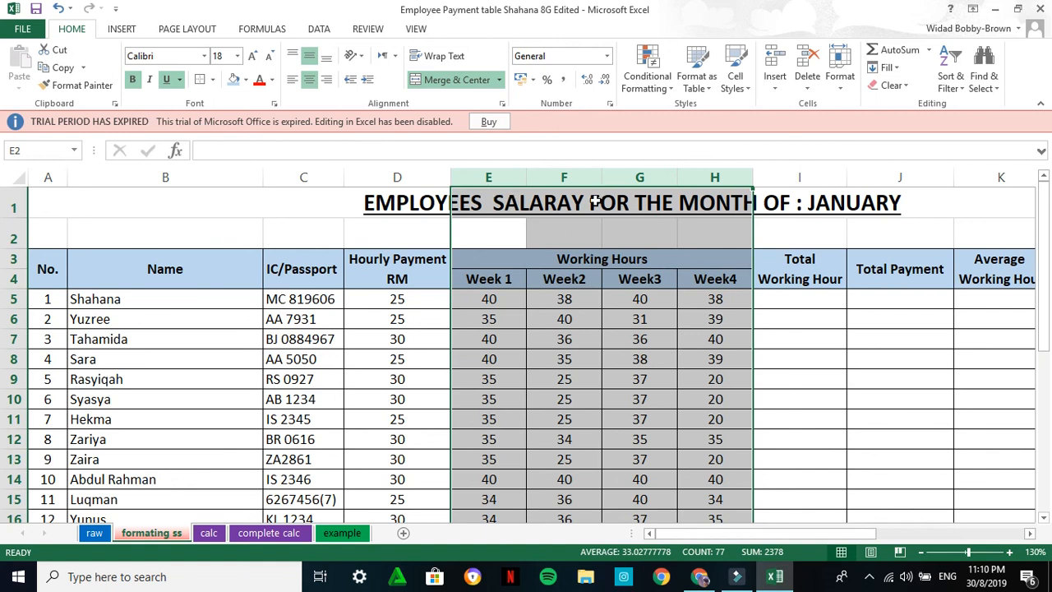
left_click(576, 359)
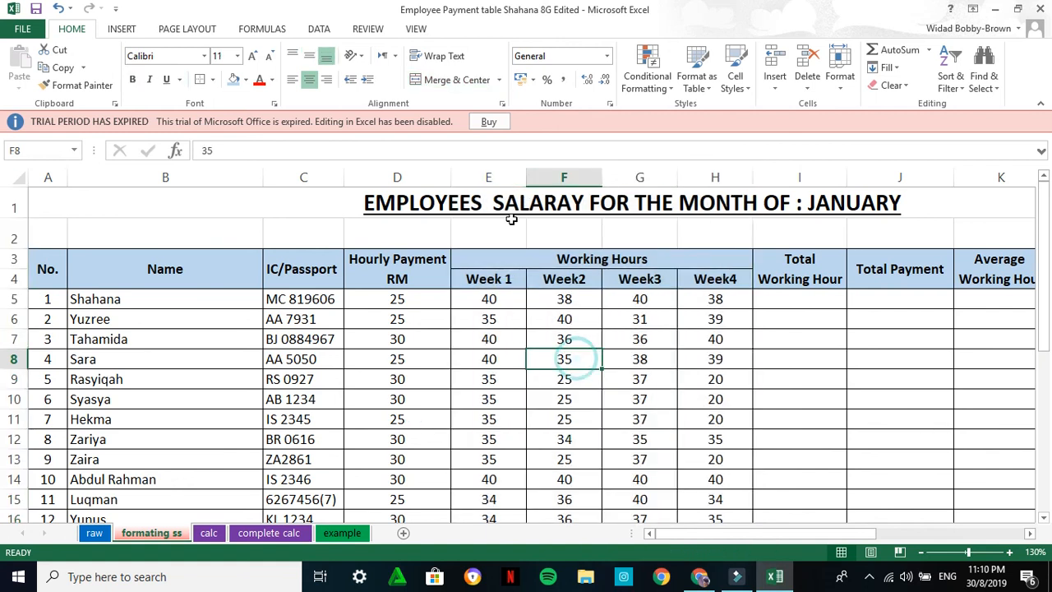
AutoFit the widths of the four week columns E to H to their contents
left_click_drag(489, 177, 705, 189)
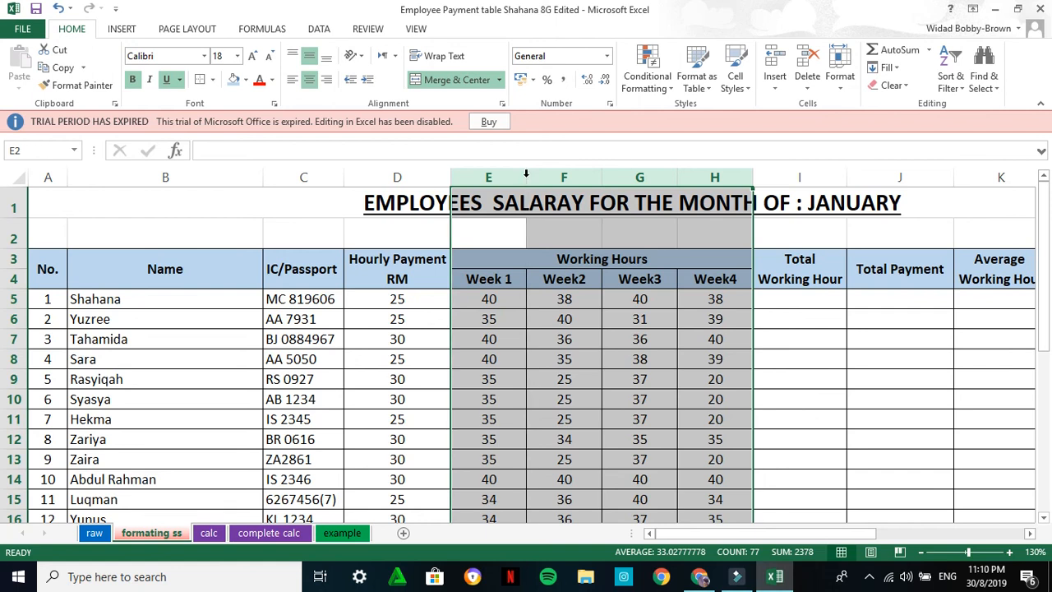
double_click(526, 173)
left_click(613, 400)
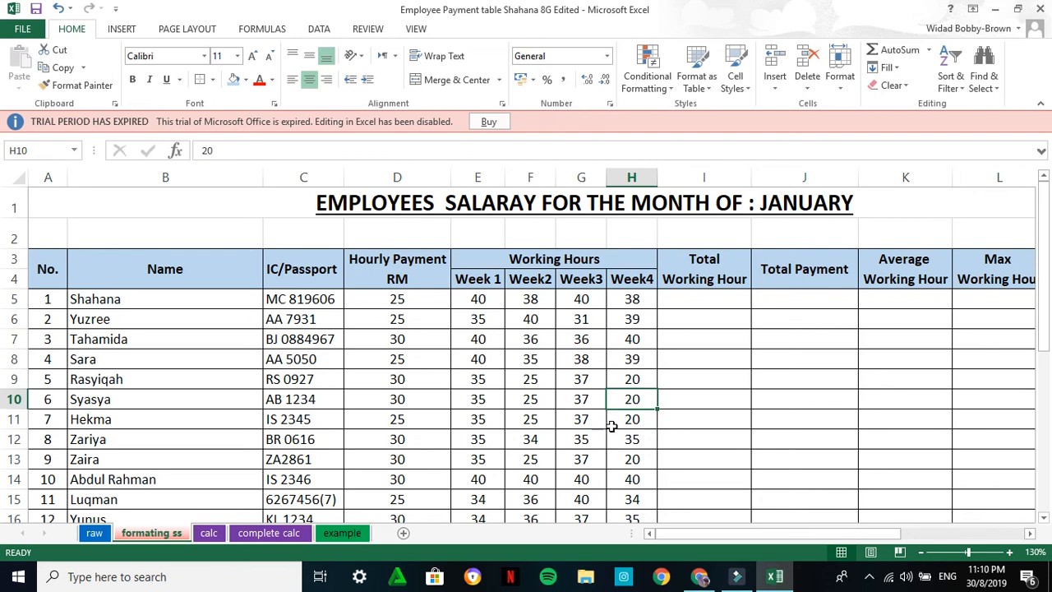
Review the formatted table, from the summary labels in B24:B27 to the No., Name, IC/Passport and Hourly Payment headings
scroll(695, 411, "down", 7)
scroll(568, 407, "up", 4)
scroll(539, 406, "down", 2)
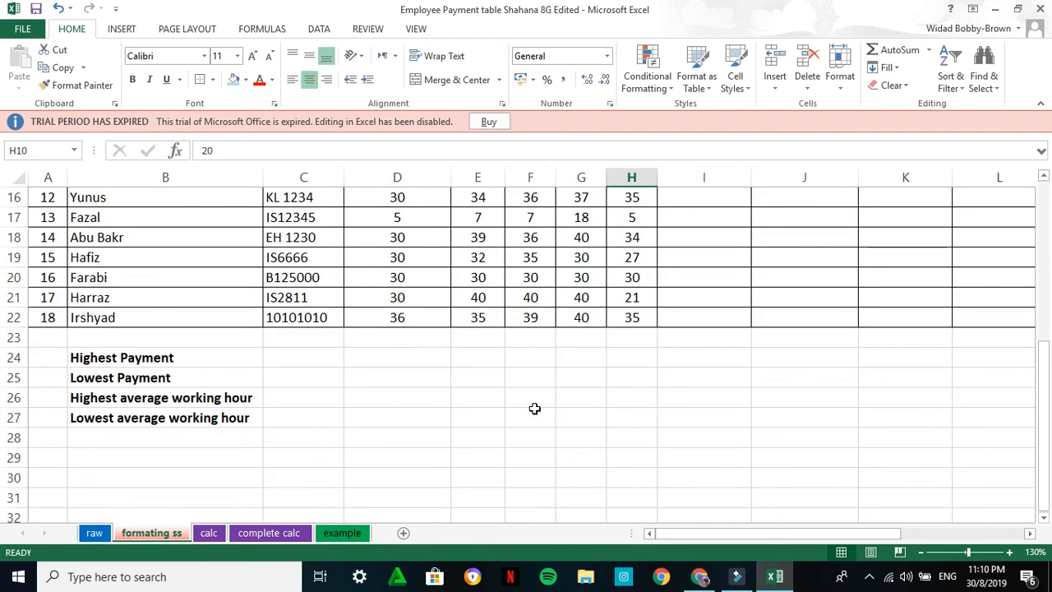
left_click(102, 362)
left_click(207, 419)
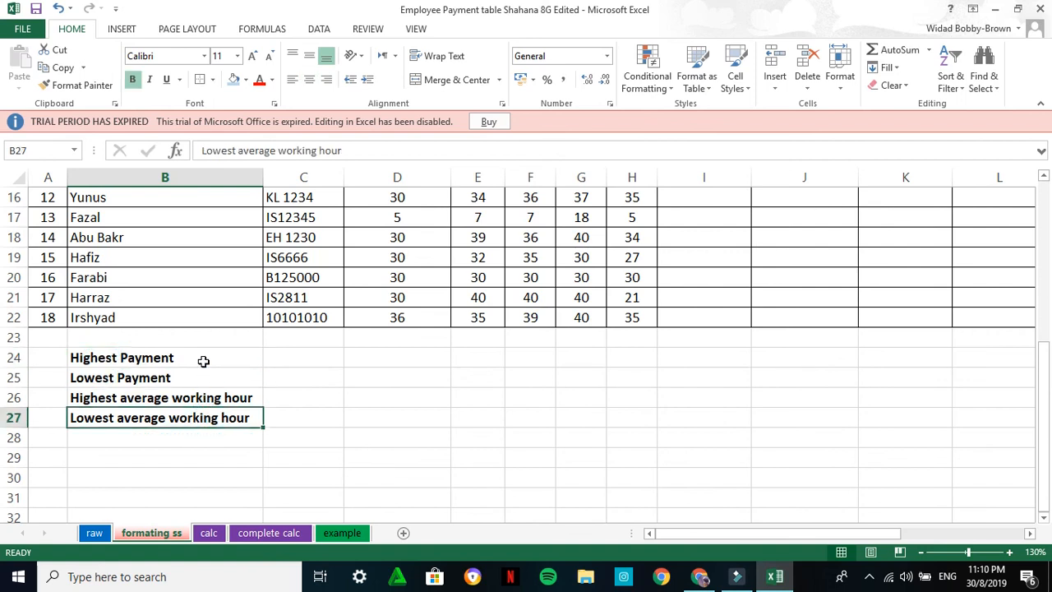
left_click(203, 362)
scroll(244, 362, "up", 5)
scroll(246, 344, "down", 5)
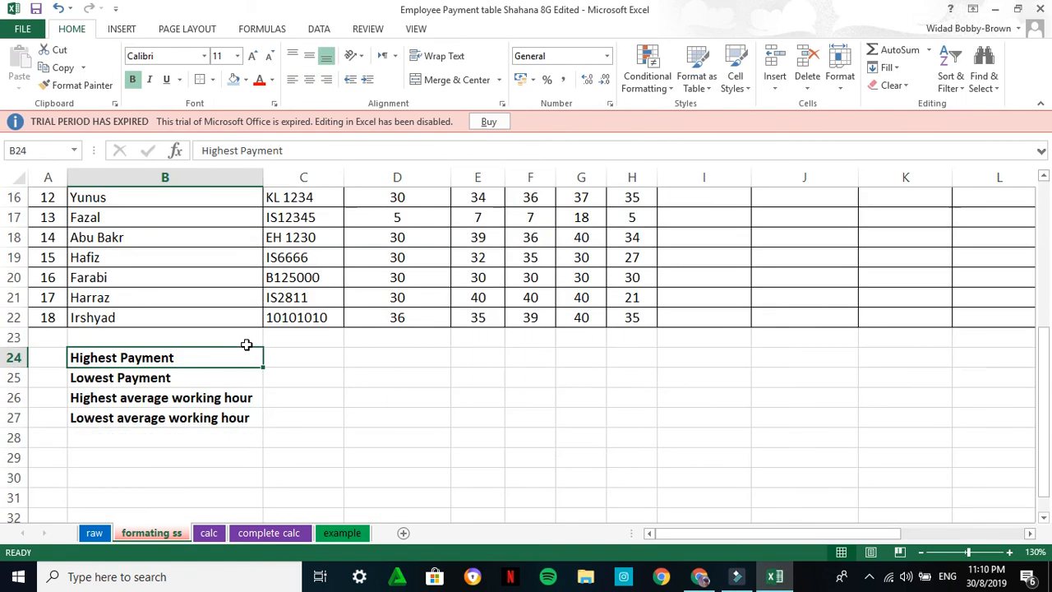
left_click(374, 442)
left_click(221, 368)
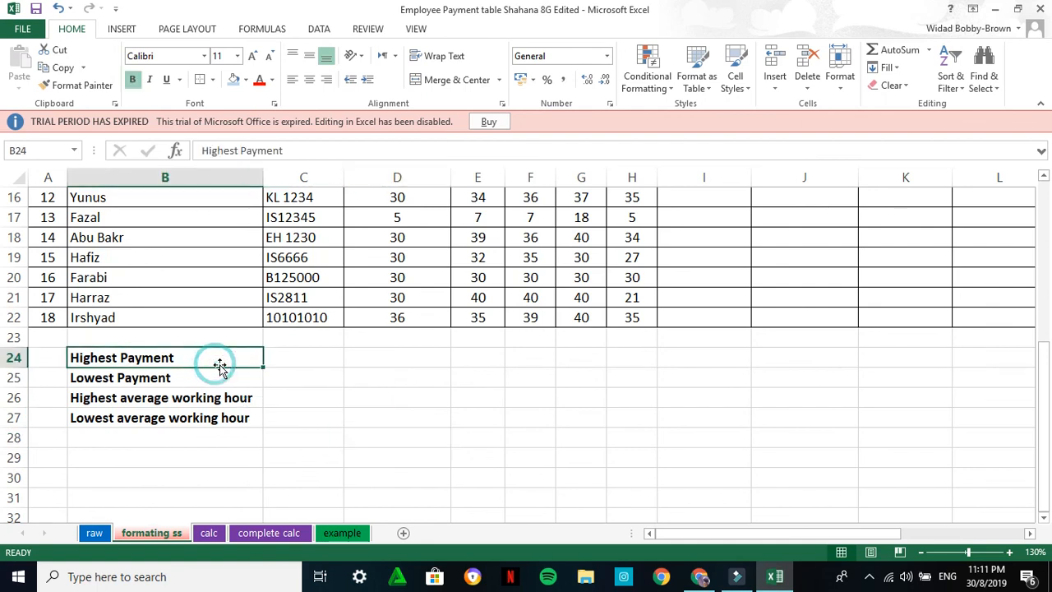
scroll(235, 359, "up", 5)
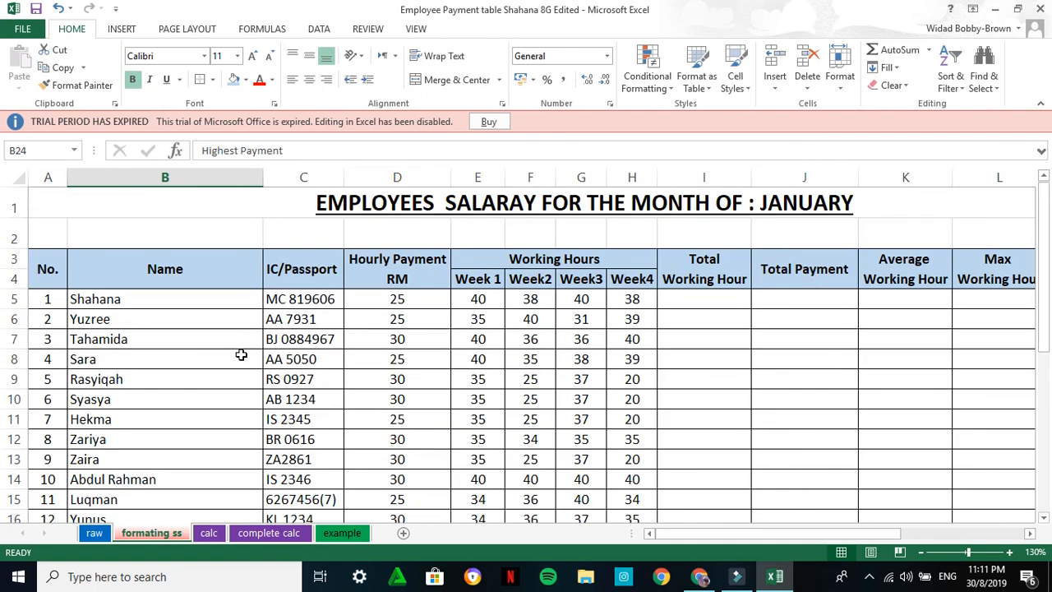
left_click(47, 261)
left_click(128, 273)
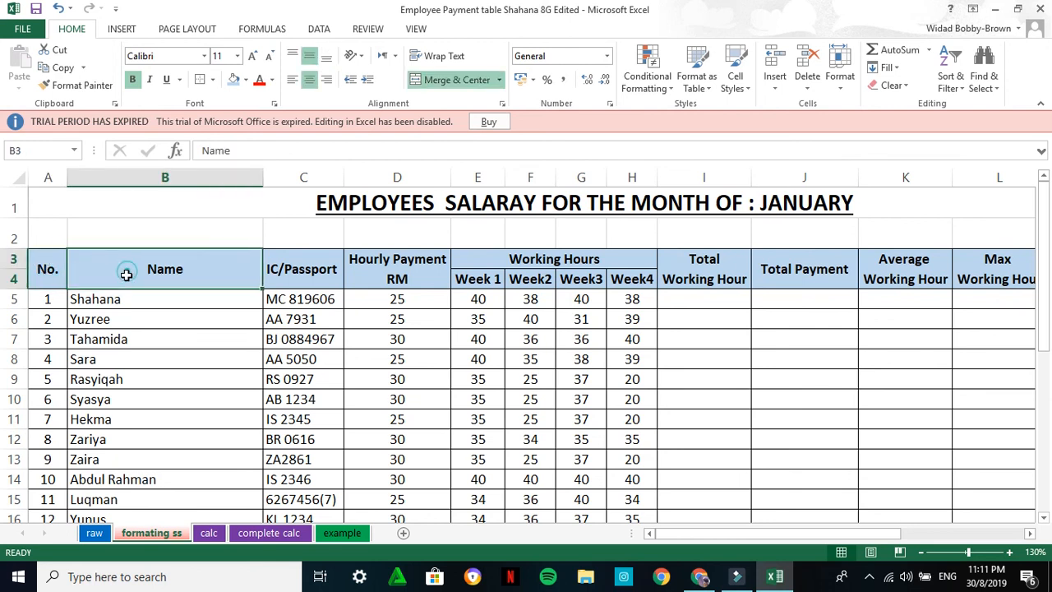
left_click(362, 275)
left_click(298, 274)
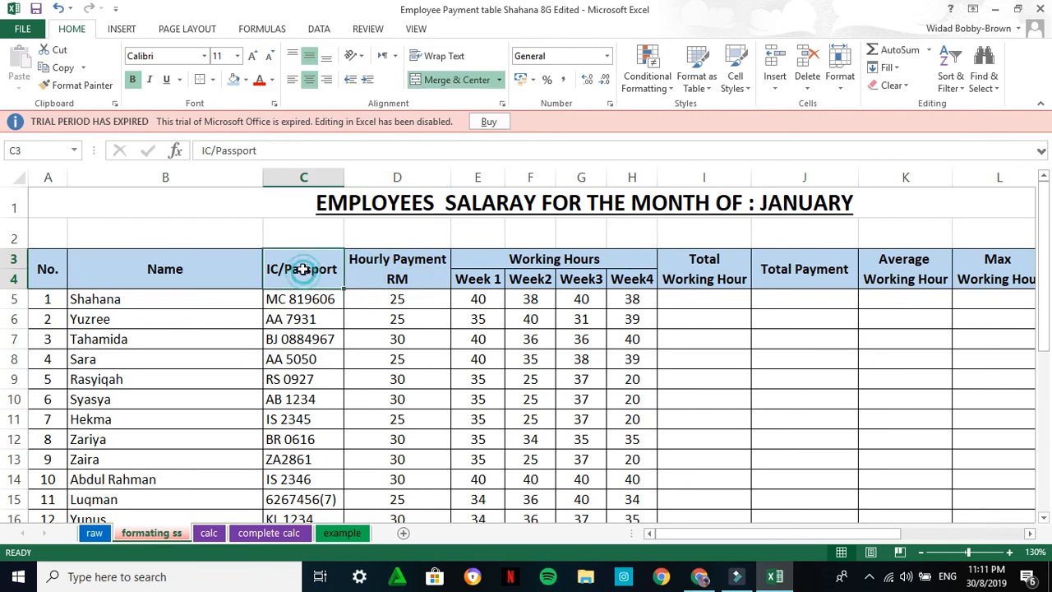
left_click(417, 259)
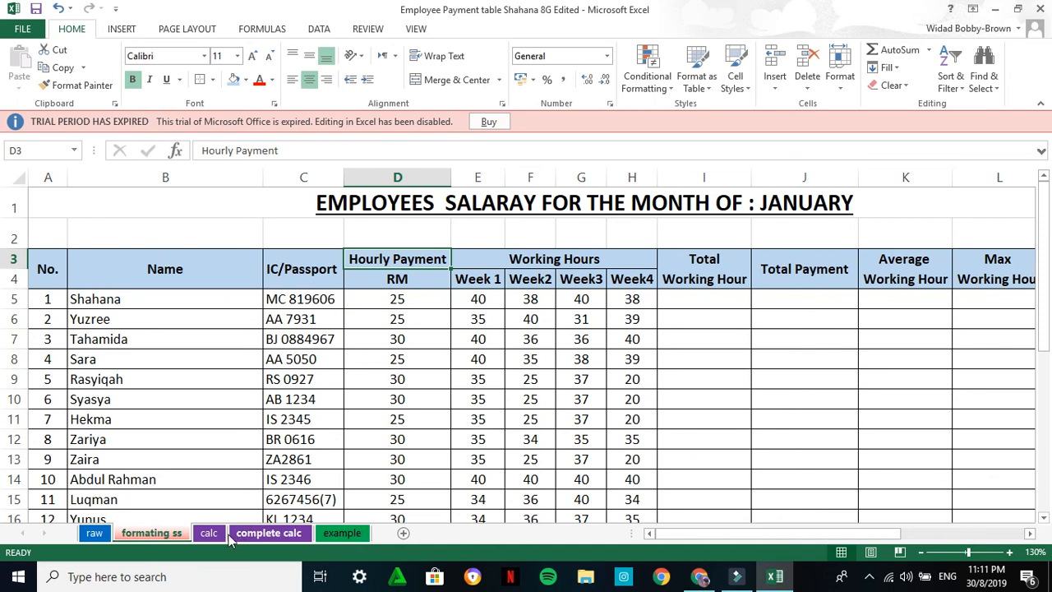
Look at the example and calc sheets and return to the formating ss sheet
left_click(340, 533)
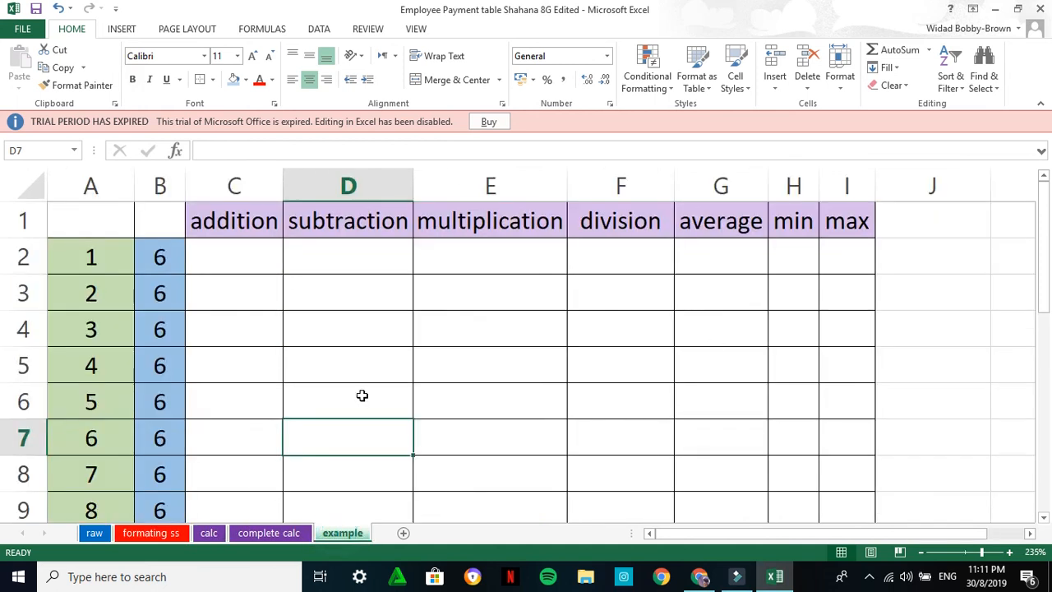
left_click(219, 535)
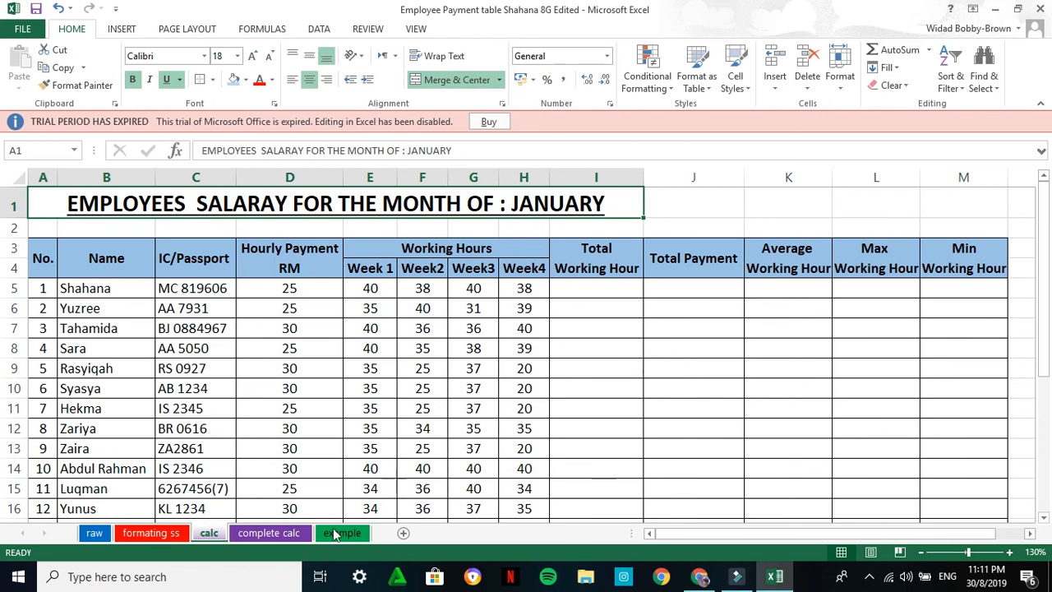
left_click(174, 536)
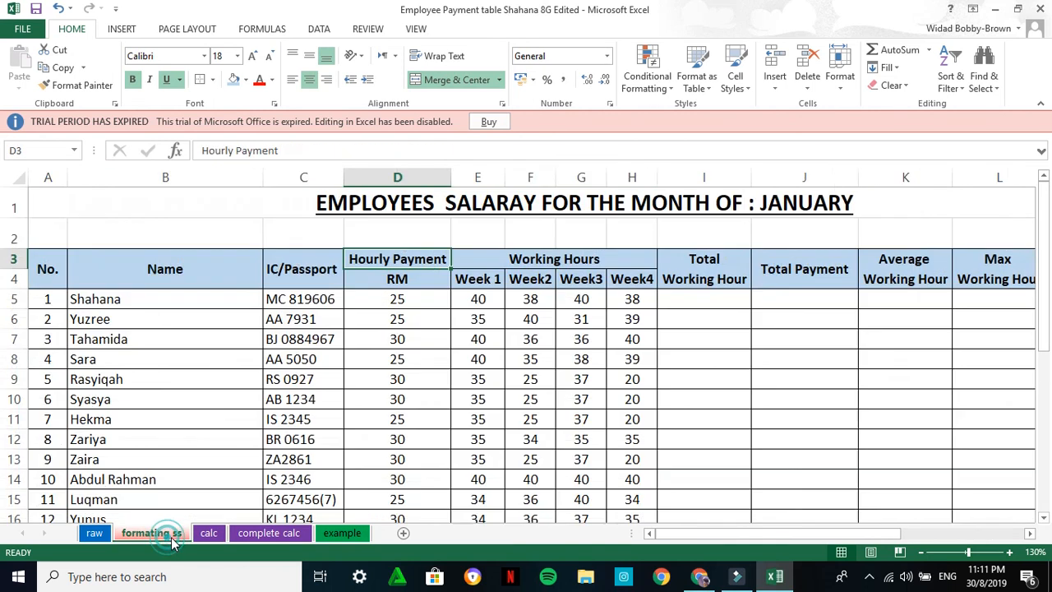